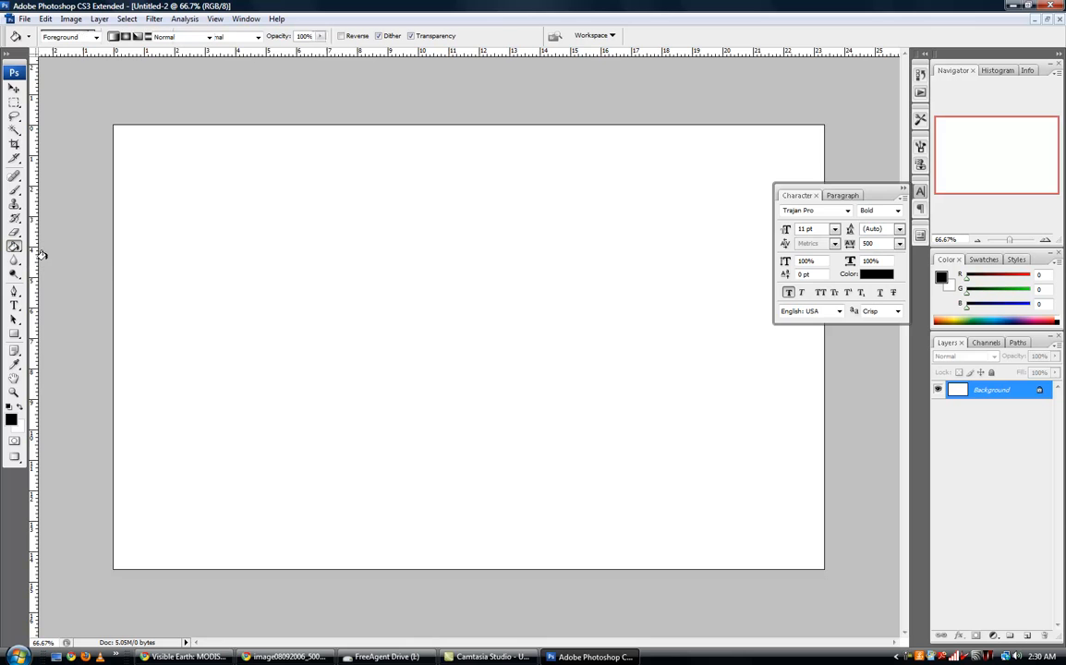
# - Fill the canvas with black, duplicate it onto a new layer and delete the locked Background layer
pyautogui.click(337, 308)
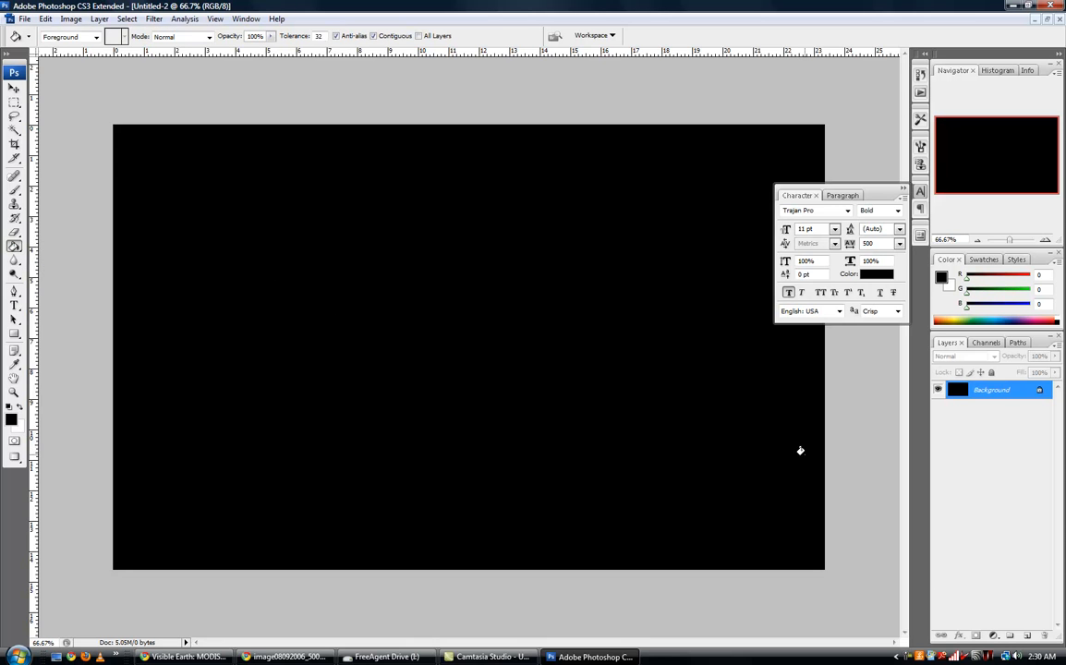
pyautogui.hotkey('ctrl', 'j')
pyautogui.click(975, 409)
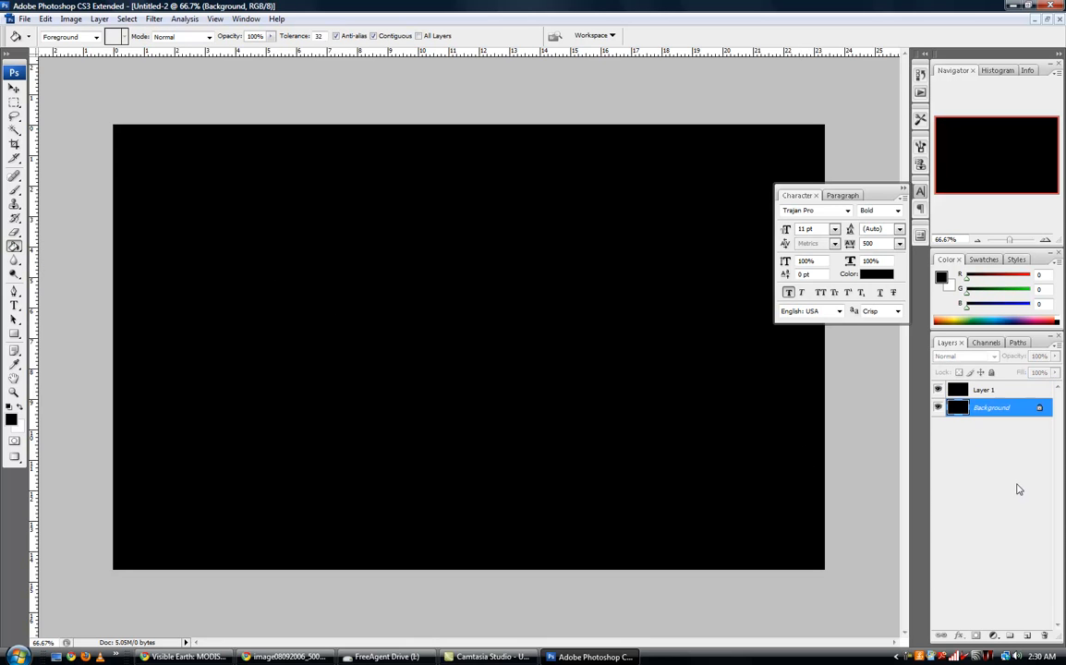
pyautogui.press('Delete')
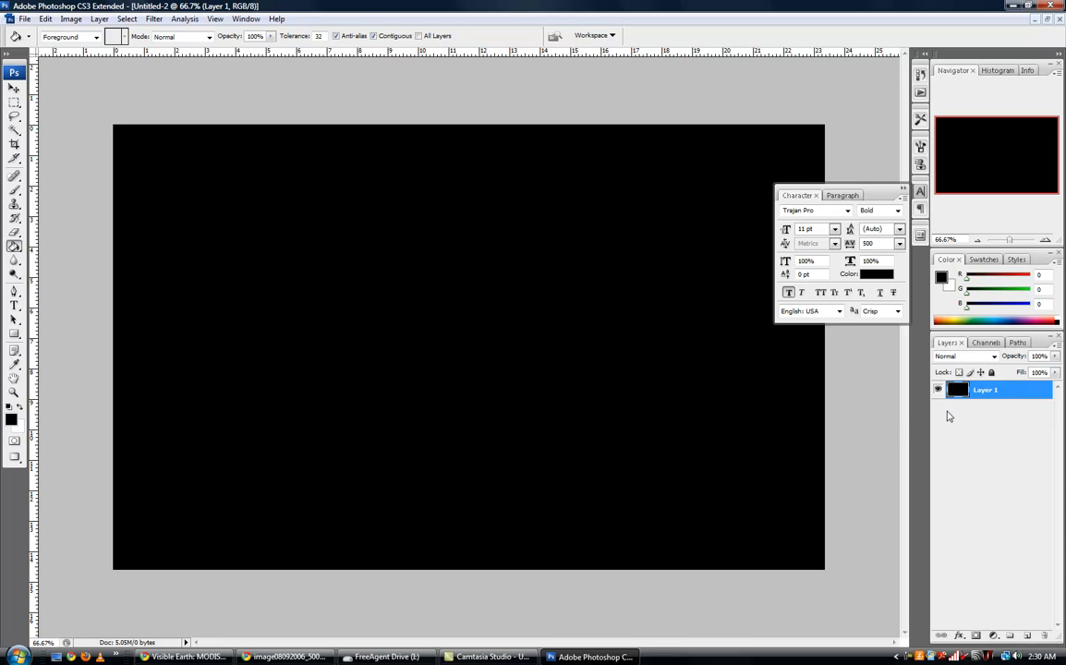
pyautogui.hotkey('ctrl', '+')
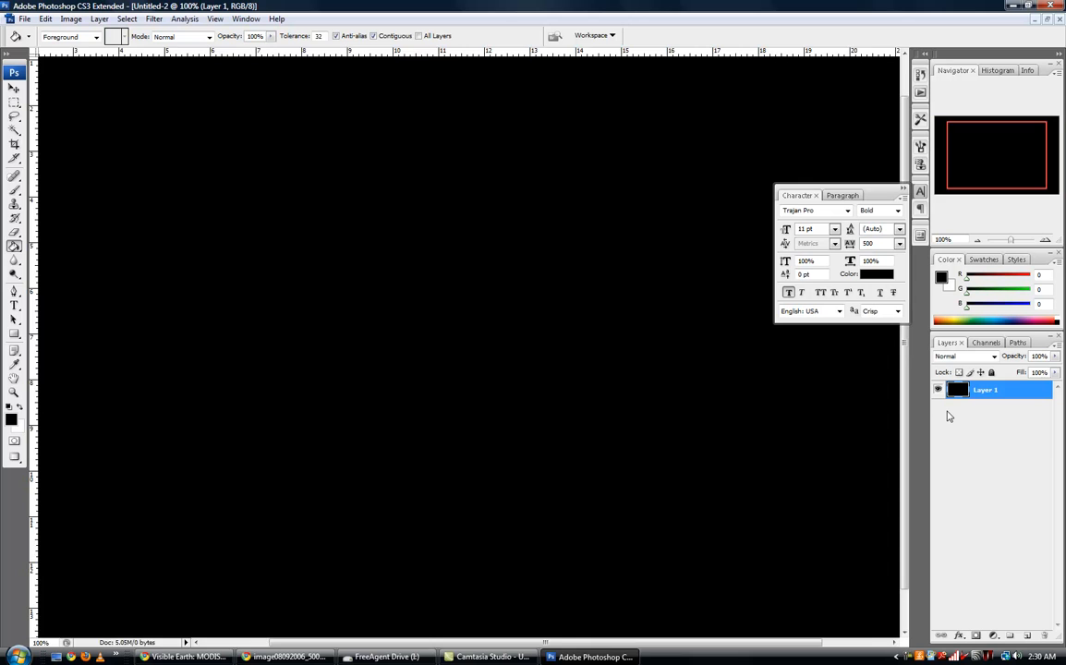
pyautogui.hotkey('ctrl', '-')
pyautogui.hotkey('ctrl', '+')
pyautogui.press('super')
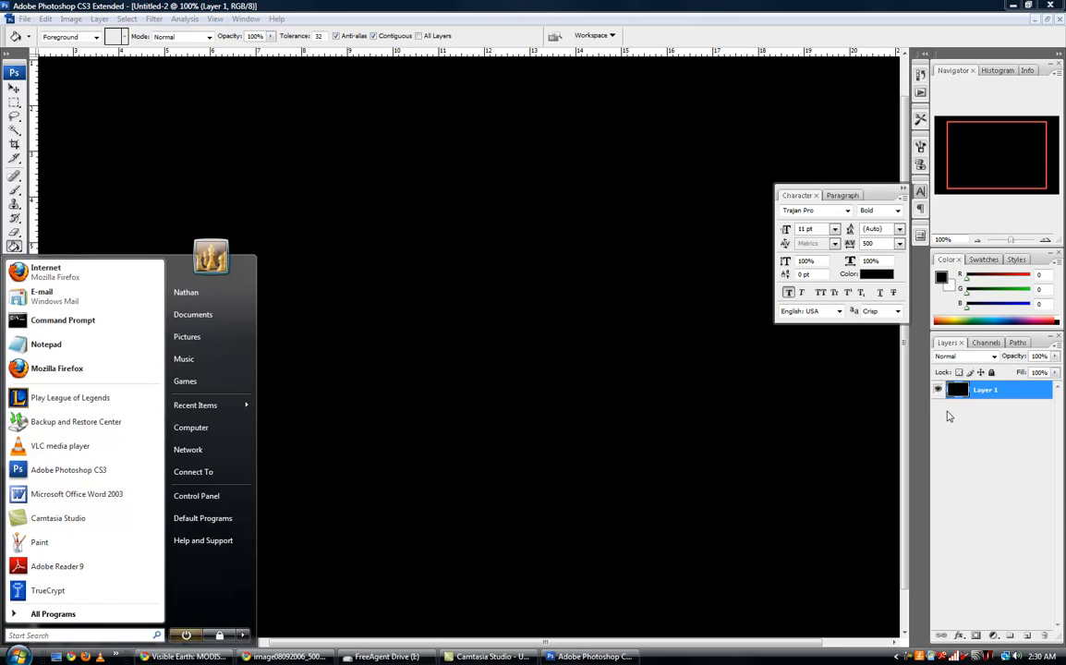
pyautogui.press('super')
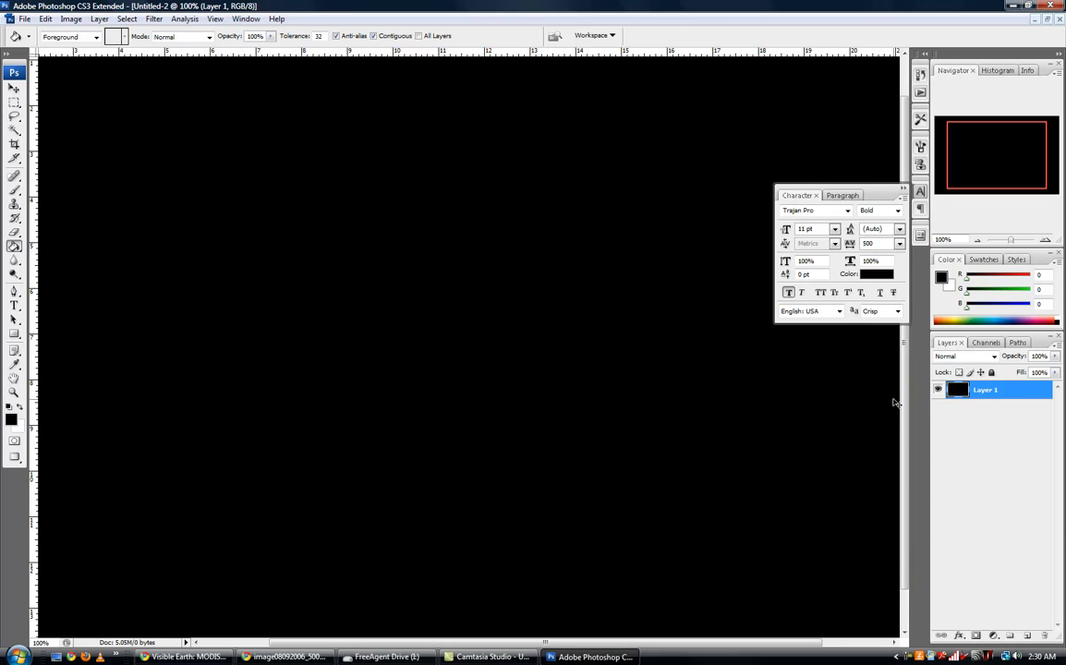
# - Duplicate the black layer and add monochromatic Gaussian noise of about 26% to the copy
pyautogui.hotkey('ctrl', 'j')
pyautogui.moveTo(586, 322); pyautogui.dragTo(618, 359)
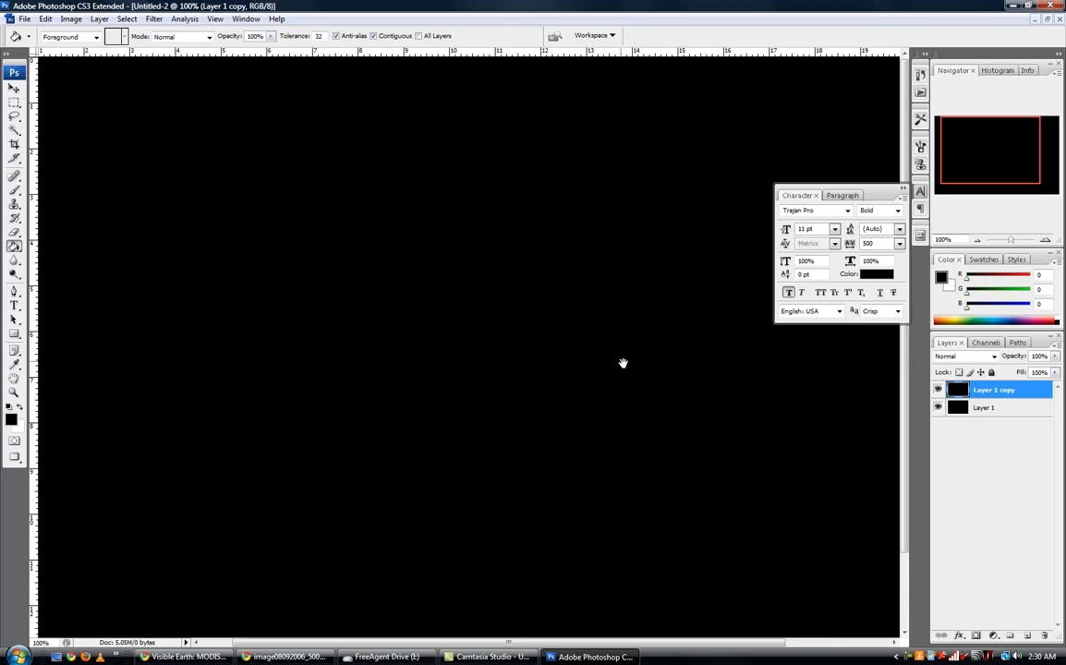
pyautogui.click(153, 19)
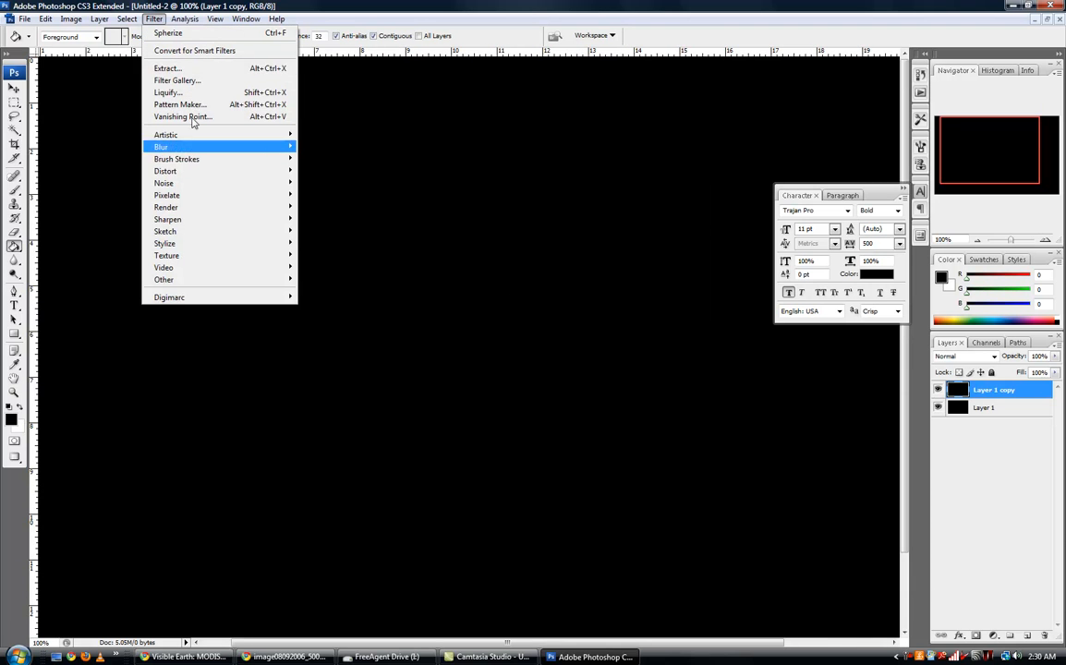
pyautogui.moveTo(174, 181)
pyautogui.click(331, 183)
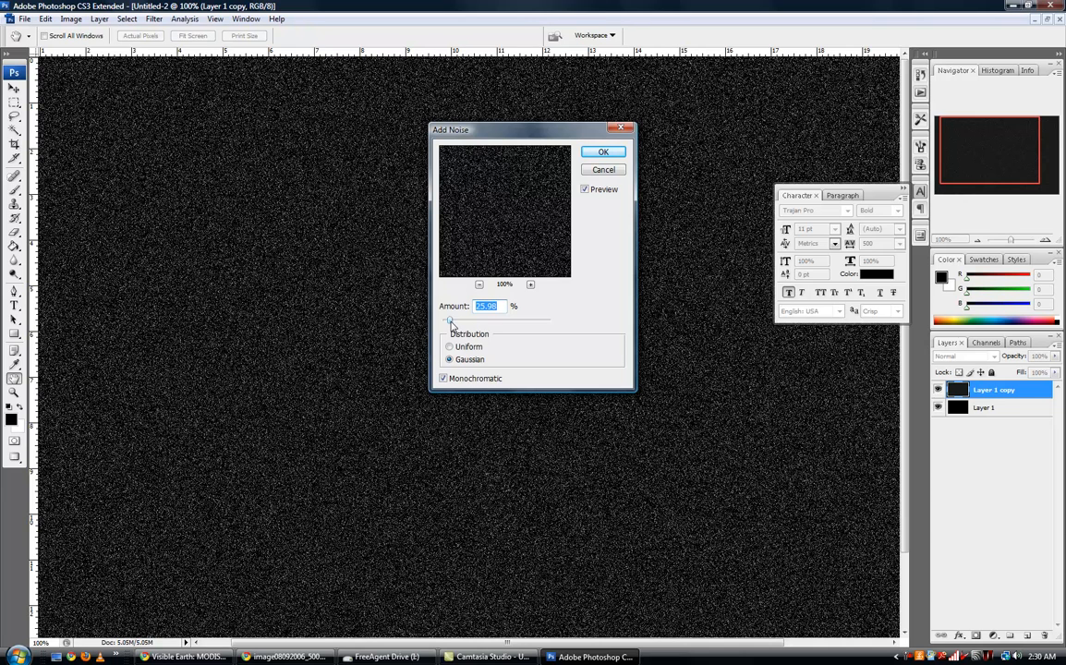
pyautogui.moveTo(449, 325); pyautogui.dragTo(448, 326)
pyautogui.click(586, 152)
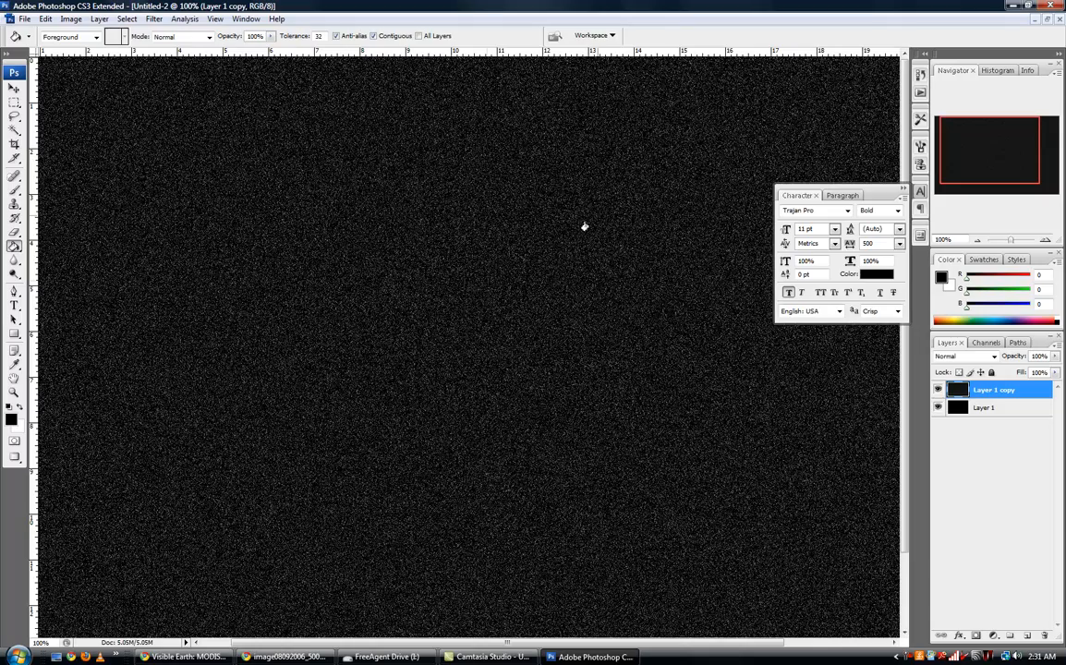
# - Darken the noise layer with Levels, adjusting the midtone and white input levels until only sparse star specks remain
pyautogui.press('space')
pyautogui.moveTo(465, 283); pyautogui.dragTo(522, 356)
pyautogui.moveTo(435, 289); pyautogui.dragTo(435, 385)
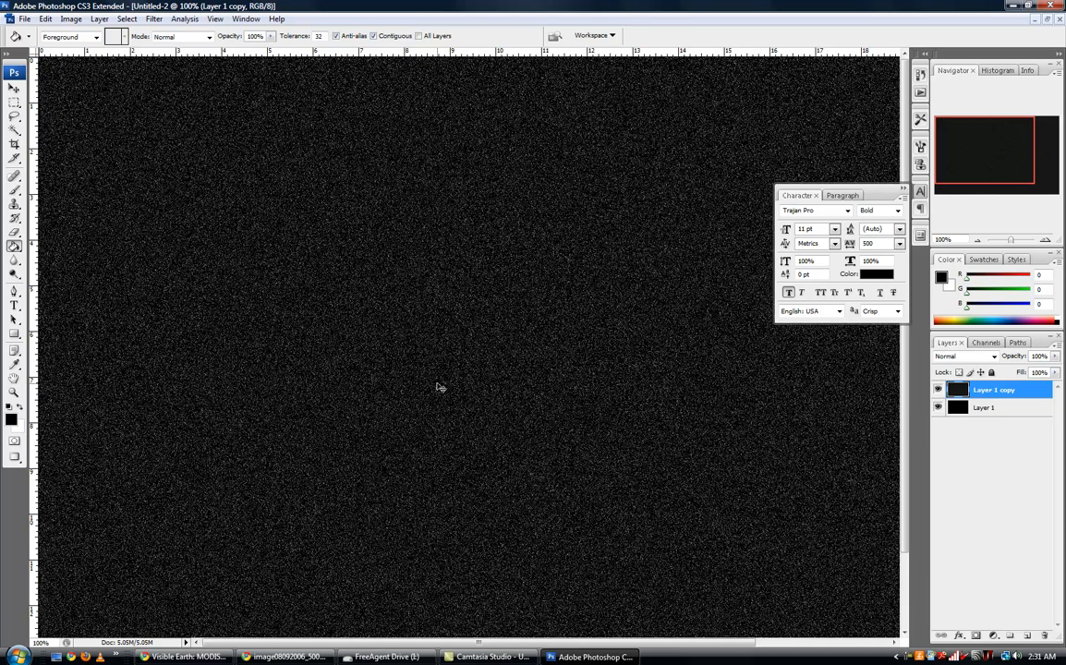
pyautogui.hotkey('ctrl', 'l')
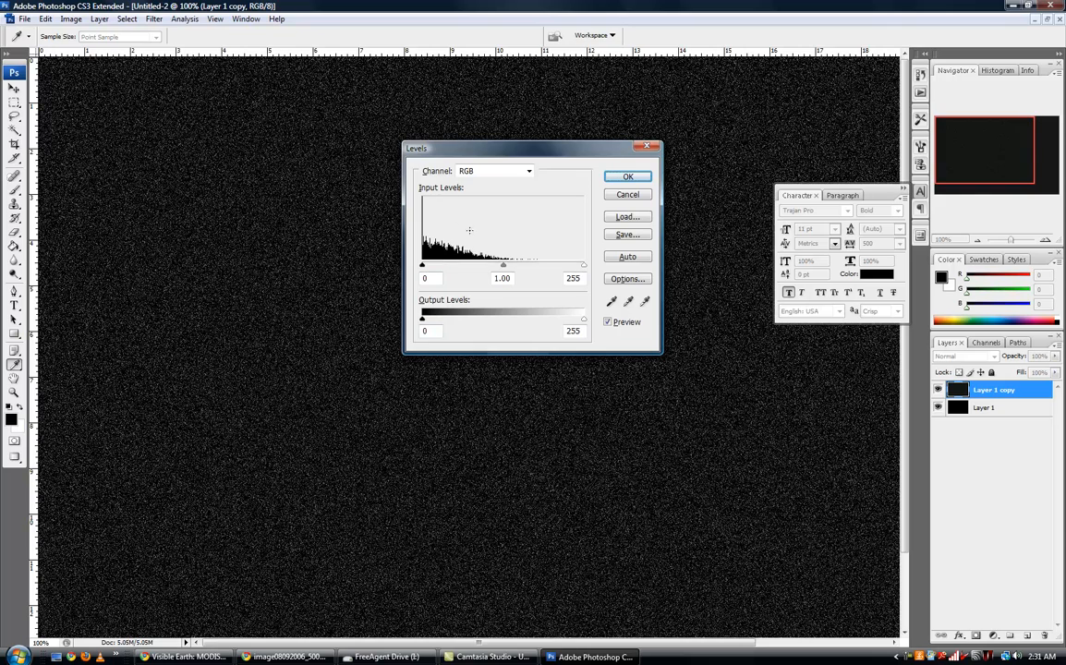
pyautogui.moveTo(503, 266); pyautogui.dragTo(530, 268)
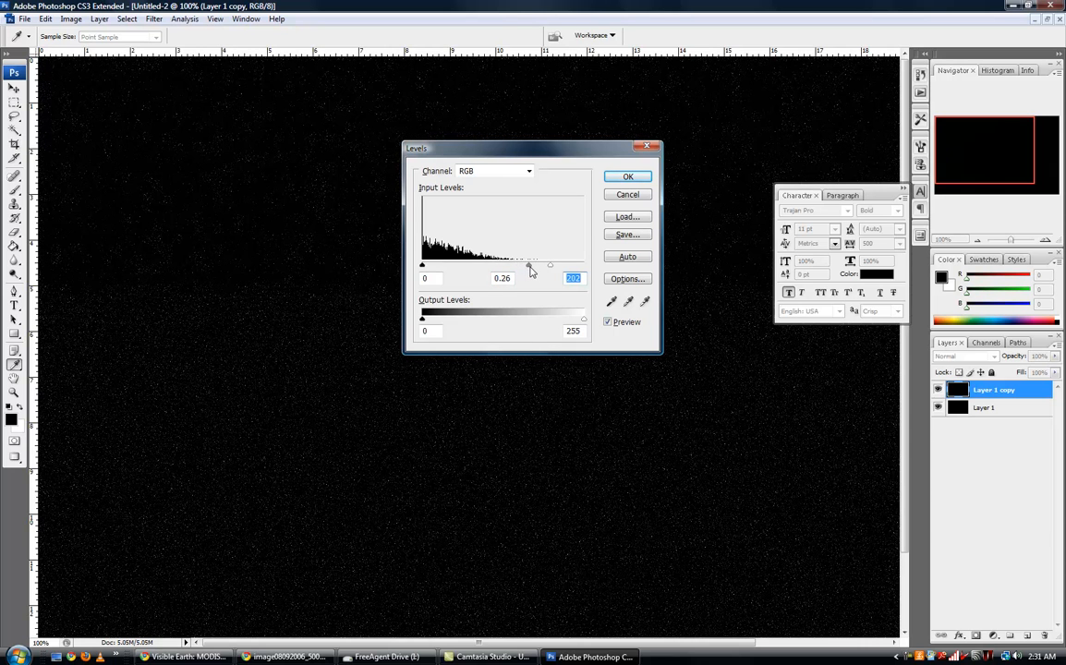
pyautogui.click(529, 269)
pyautogui.moveTo(470, 148); pyautogui.dragTo(386, 204)
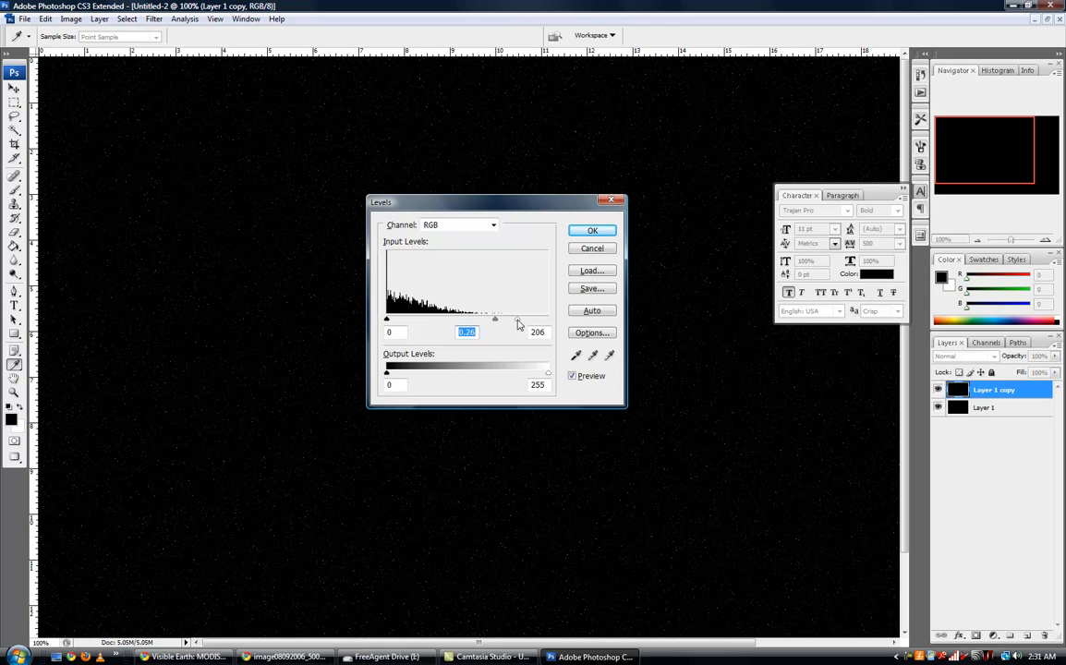
pyautogui.moveTo(514, 320); pyautogui.dragTo(518, 320)
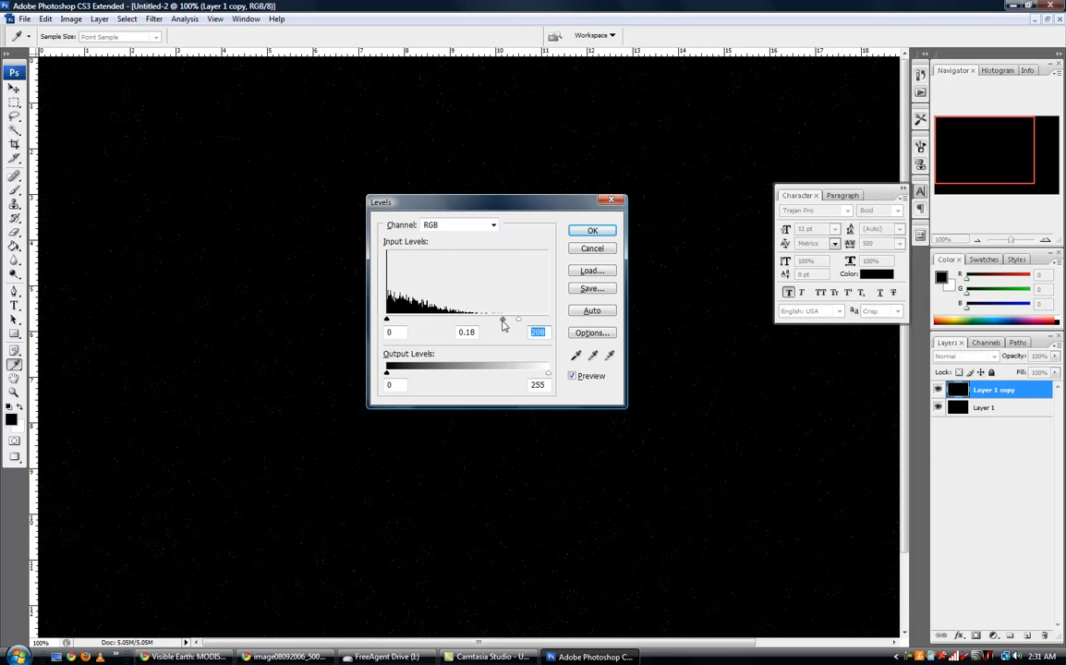
pyautogui.moveTo(518, 320); pyautogui.dragTo(509, 321)
pyautogui.moveTo(494, 323); pyautogui.dragTo(498, 325)
pyautogui.click(493, 322)
pyautogui.moveTo(507, 322); pyautogui.dragTo(517, 324)
pyautogui.click(496, 324)
pyautogui.moveTo(516, 324); pyautogui.dragTo(506, 326)
pyautogui.click(496, 324)
pyautogui.moveTo(508, 324); pyautogui.dragTo(508, 325)
pyautogui.click(508, 324)
pyautogui.click(587, 233)
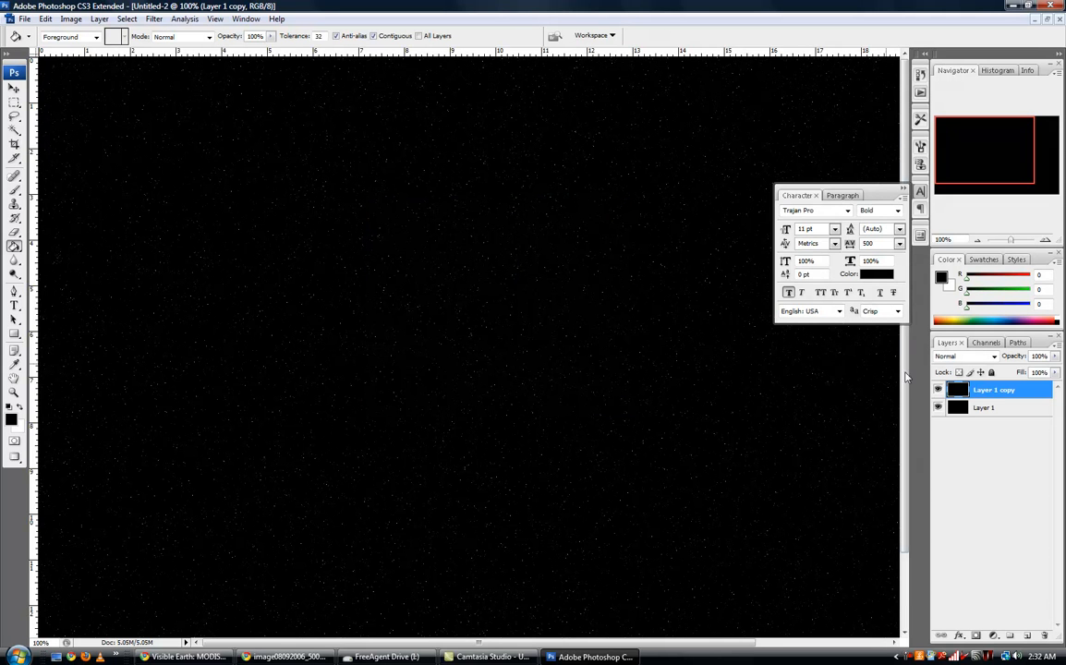
# - Set the star layer's blend mode to Screen
pyautogui.click(966, 357)
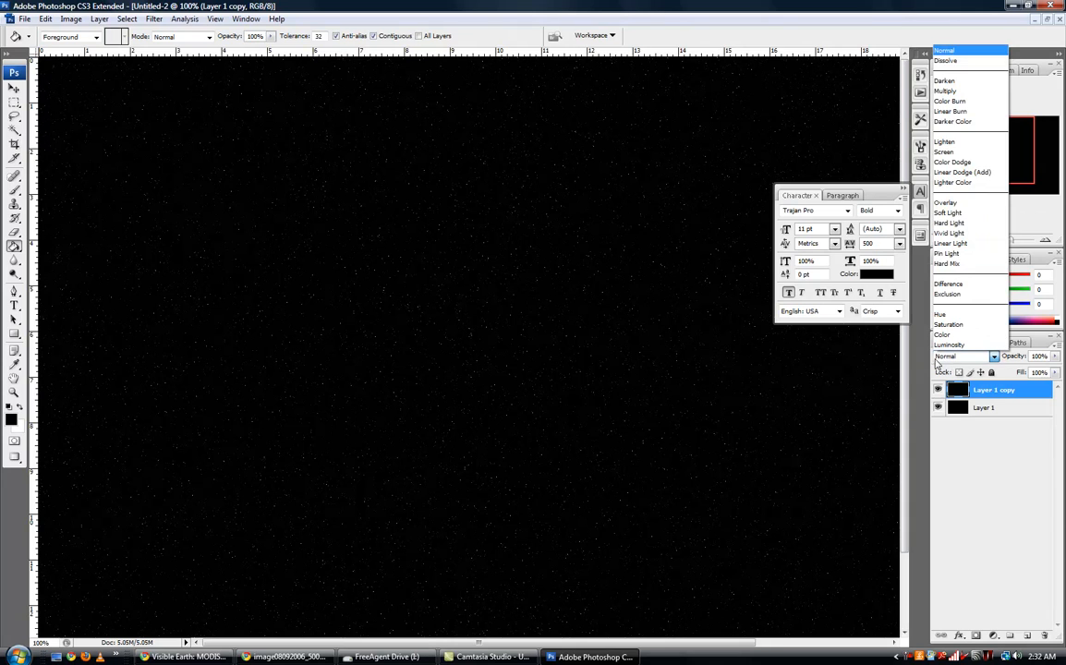
pyautogui.click(944, 152)
pyautogui.moveTo(620, 310); pyautogui.dragTo(771, 381)
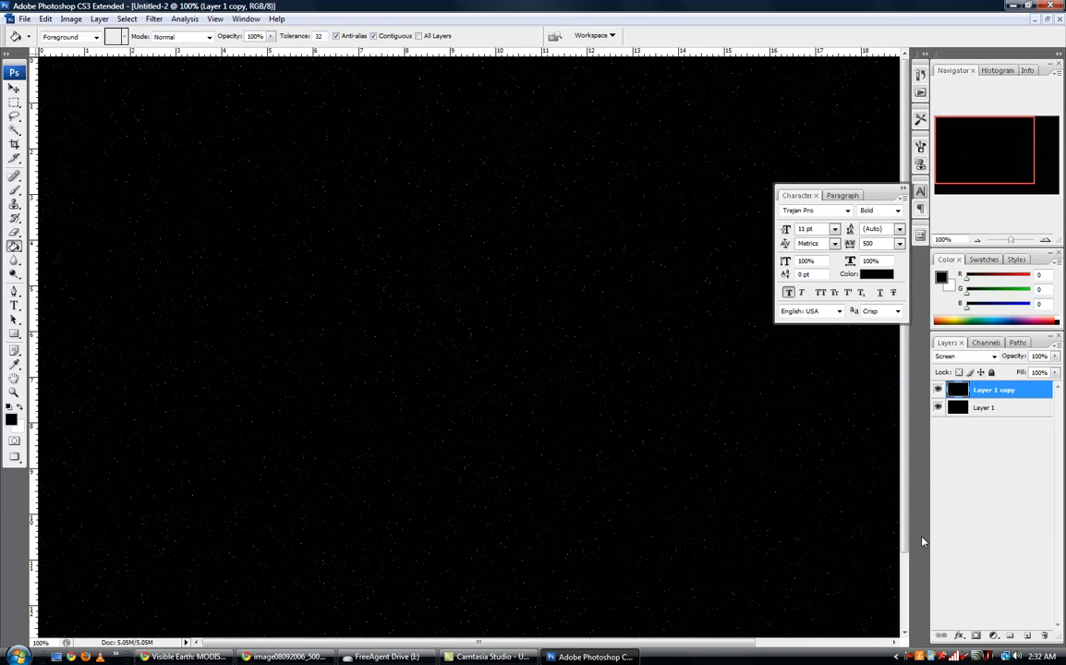
# - Add a new empty layer above the star layer, hide the star layer and make the empty layer active
pyautogui.click(1028, 637)
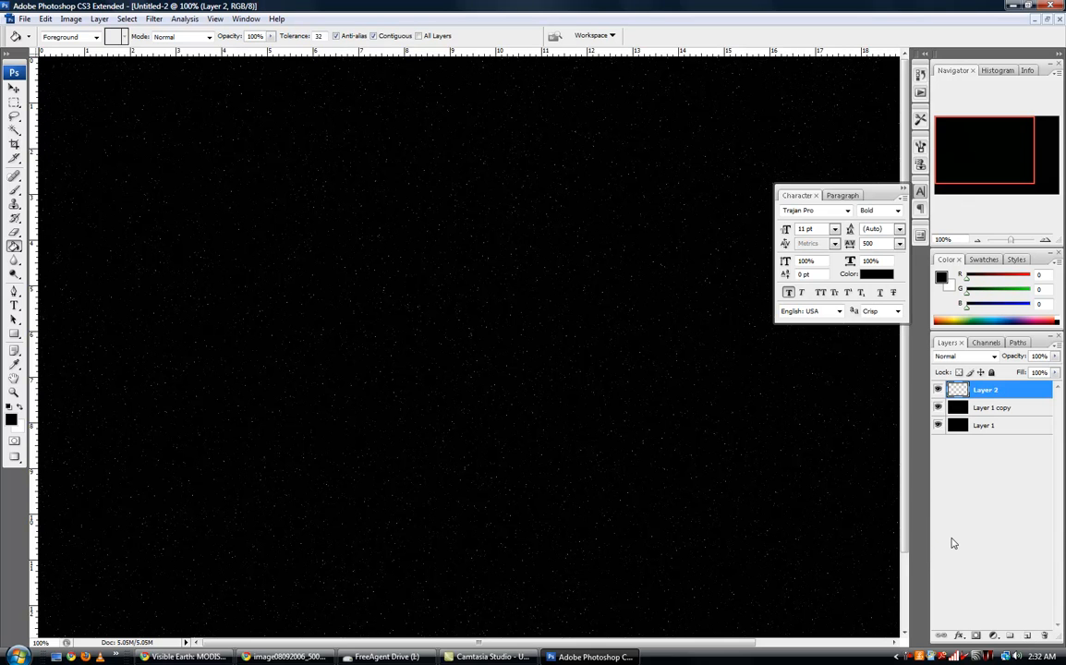
pyautogui.hotkey('ctrl', '-')
pyautogui.hotkey('ctrl', '-')
pyautogui.hotkey('ctrl', '+')
pyautogui.hotkey('ctrl', '-')
pyautogui.hotkey('ctrl', '-')
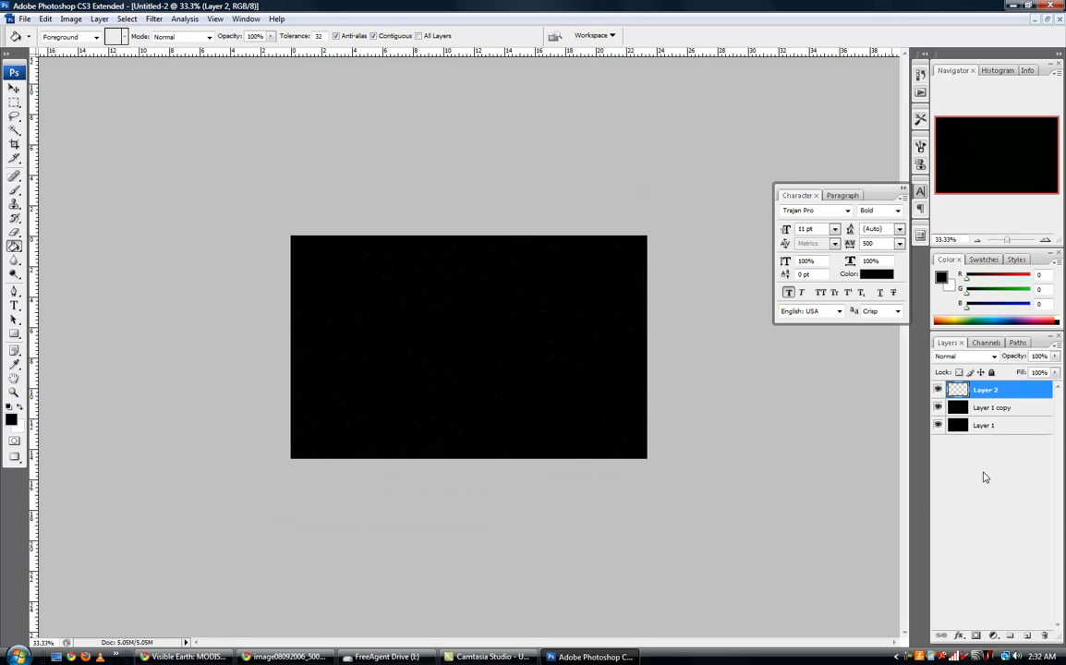
pyautogui.click(939, 409)
pyautogui.click(957, 416)
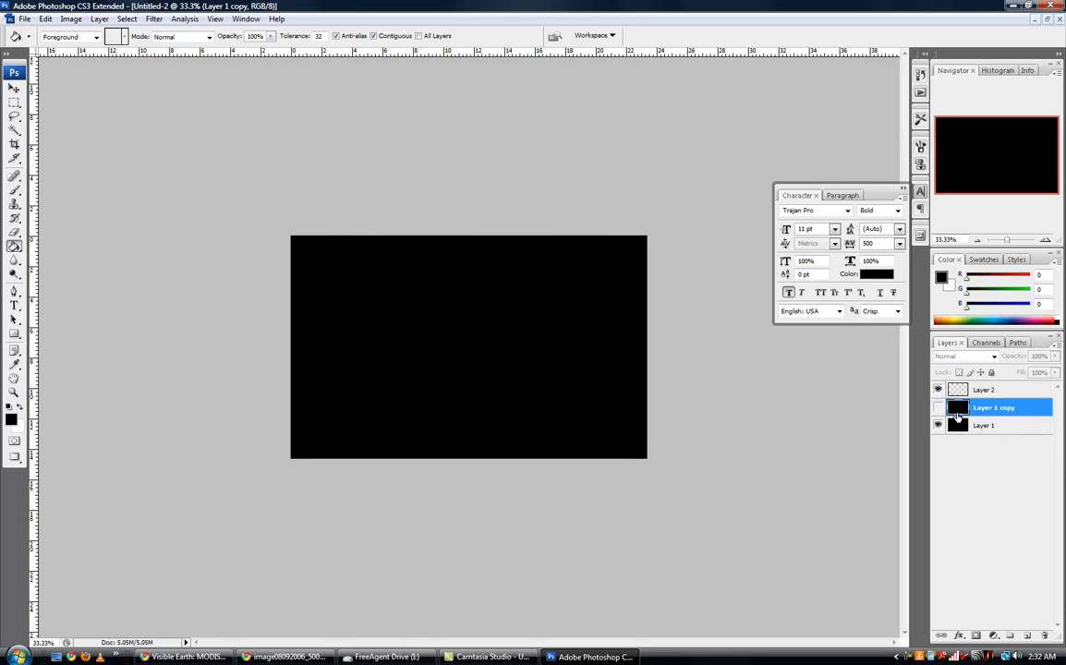
pyautogui.hotkey('alt', ']')
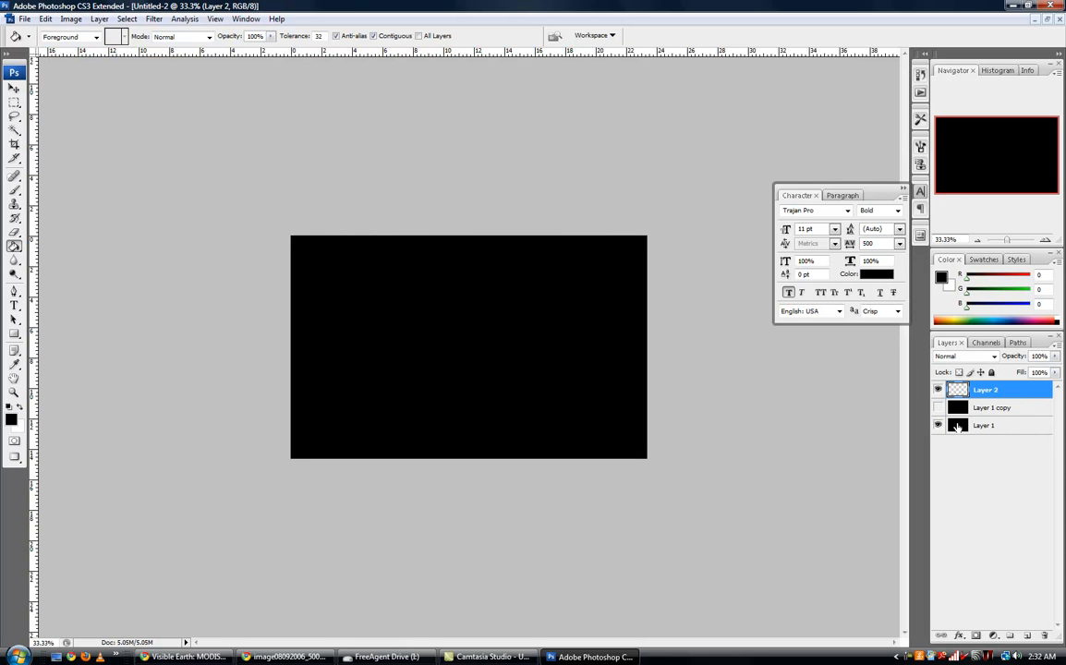
# - Set up the Gradient tool with a radial shape and the foreground-to-transparent preset
pyautogui.moveTo(14, 246); pyautogui.dragTo(55, 225)
pyautogui.click(125, 37)
pyautogui.click(89, 36)
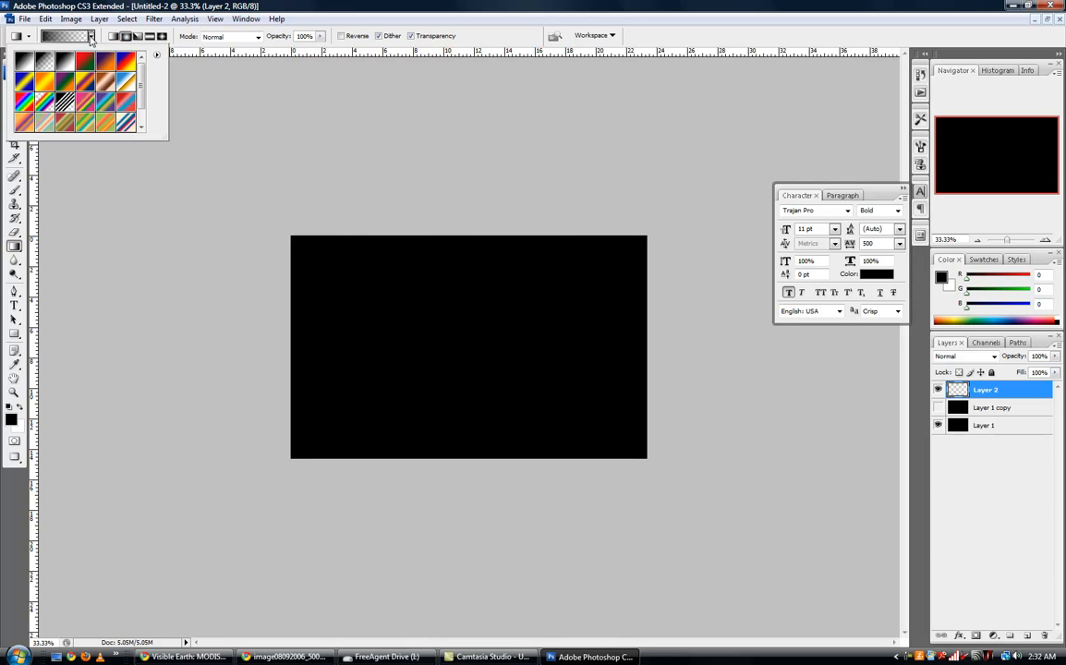
pyautogui.doubleClick(48, 65)
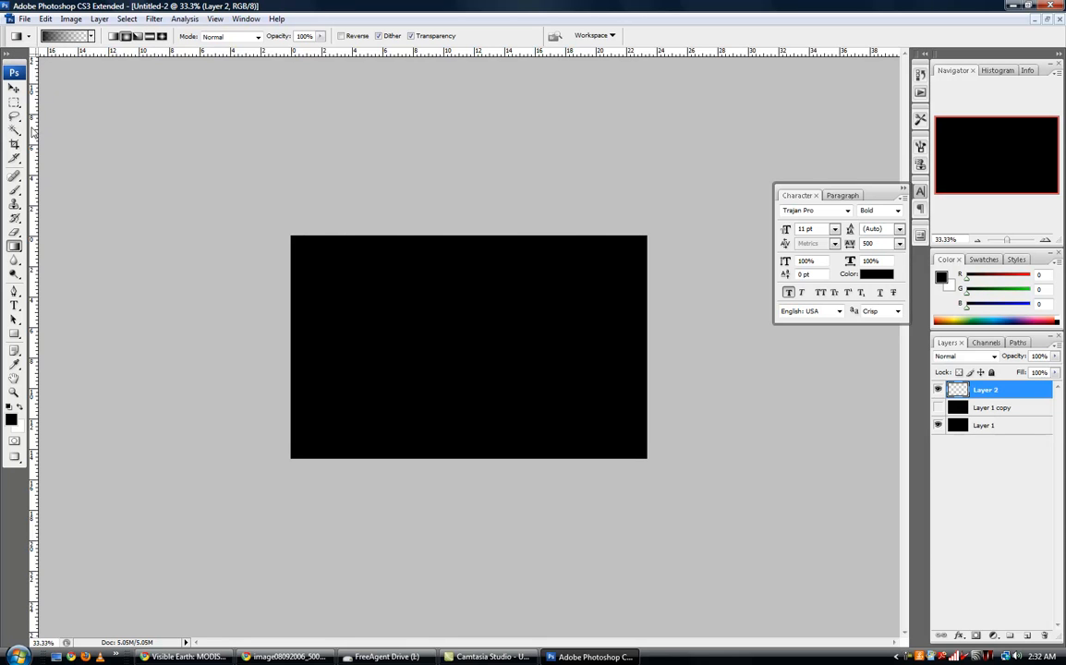
# - Examine the finished space artwork in coolzsfsda.psd as a colour reference and return to the maximized Untitled-2 document
pyautogui.click(12, 418)
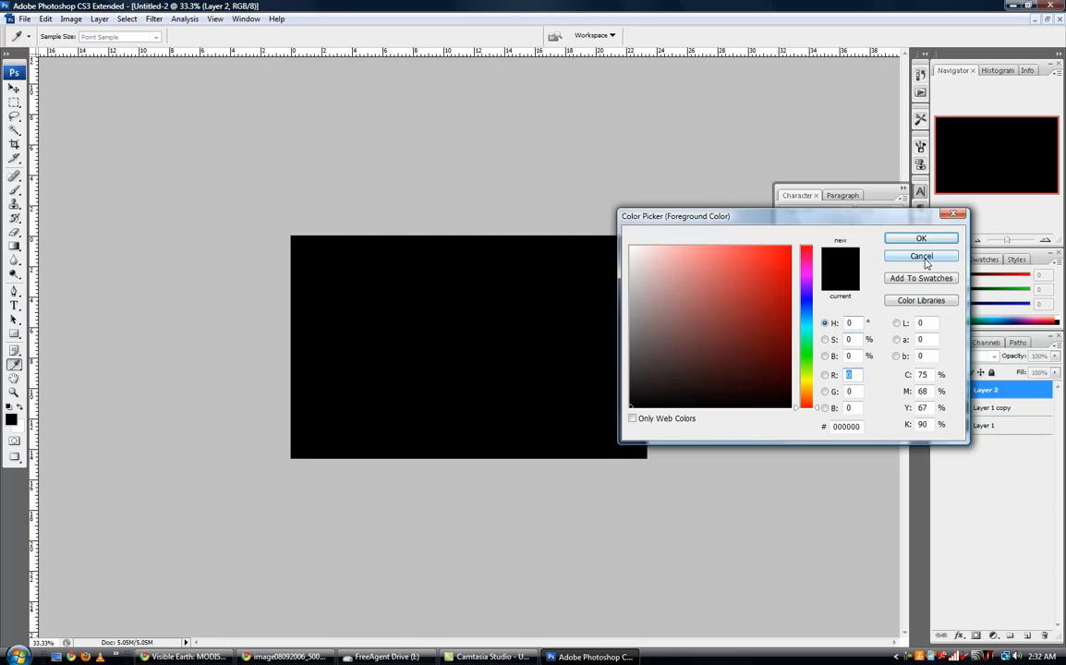
pyautogui.click(921, 257)
pyautogui.click(1047, 19)
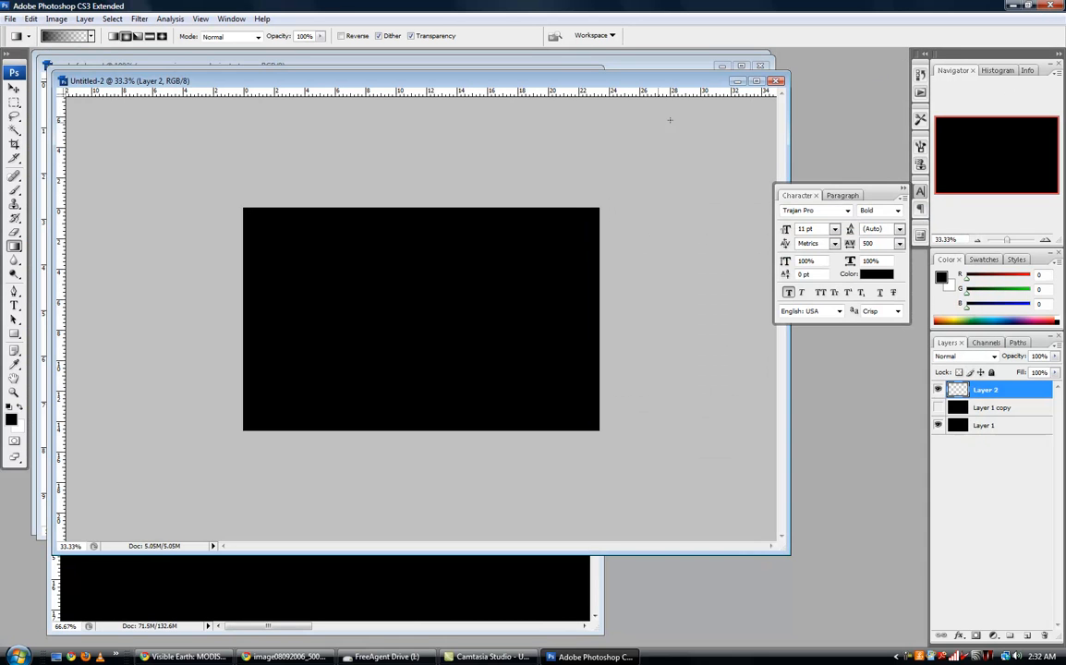
pyautogui.moveTo(470, 81); pyautogui.dragTo(701, 346)
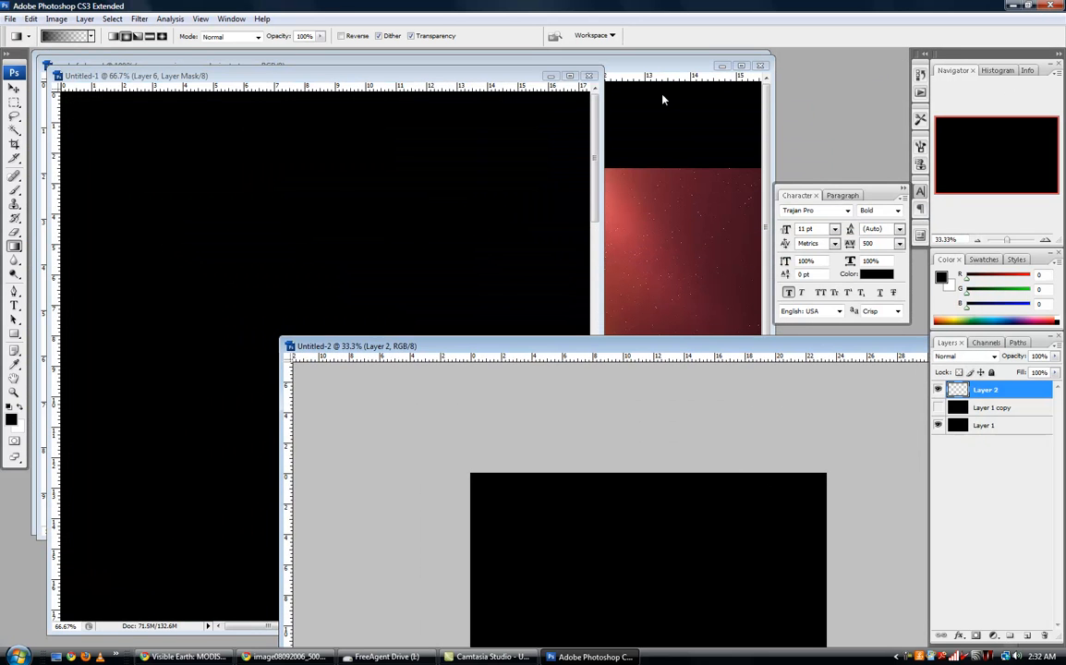
pyautogui.click(653, 66)
pyautogui.moveTo(653, 67)
pyautogui.mouseDown()
pyautogui.moveTo(667, 37)
pyautogui.moveTo(667, 59)
pyautogui.mouseUp()
pyautogui.scroll(-3, 580, 224)
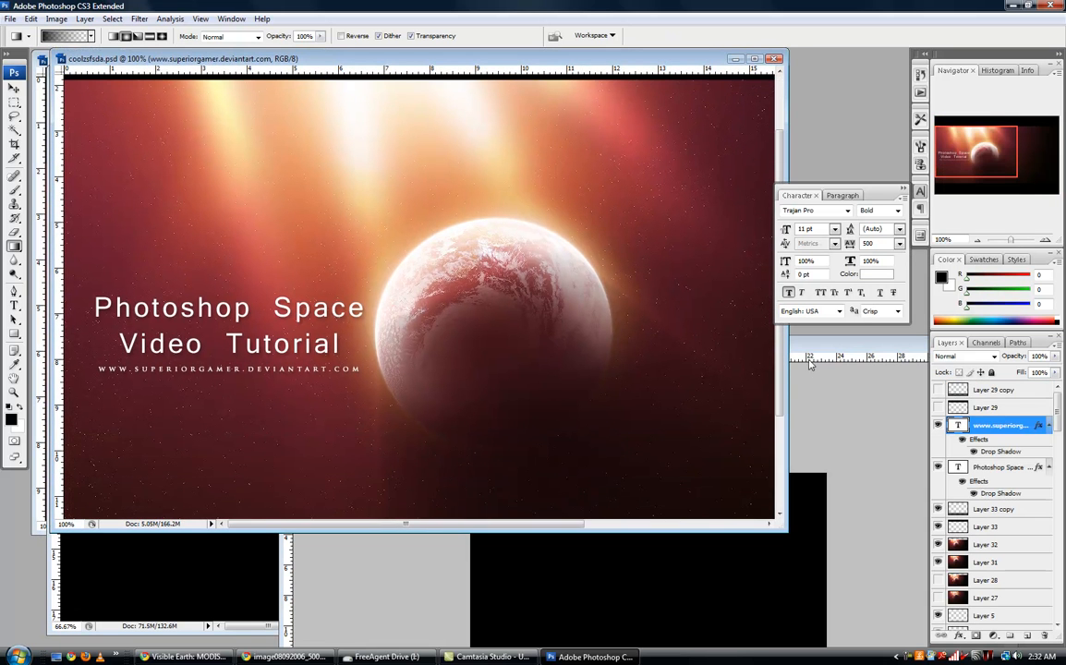
pyautogui.click(809, 363)
pyautogui.moveTo(809, 363); pyautogui.dragTo(628, 247)
pyautogui.doubleClick(629, 248)
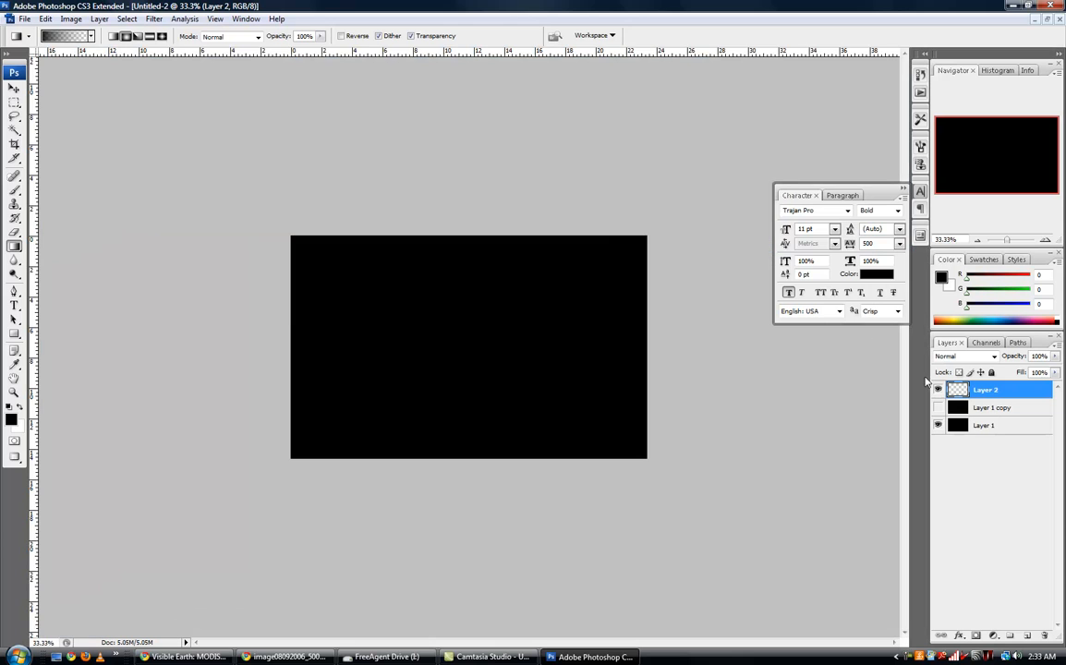
# - Set the foreground colour to dark purple, hex 6d1375
pyautogui.click(11, 420)
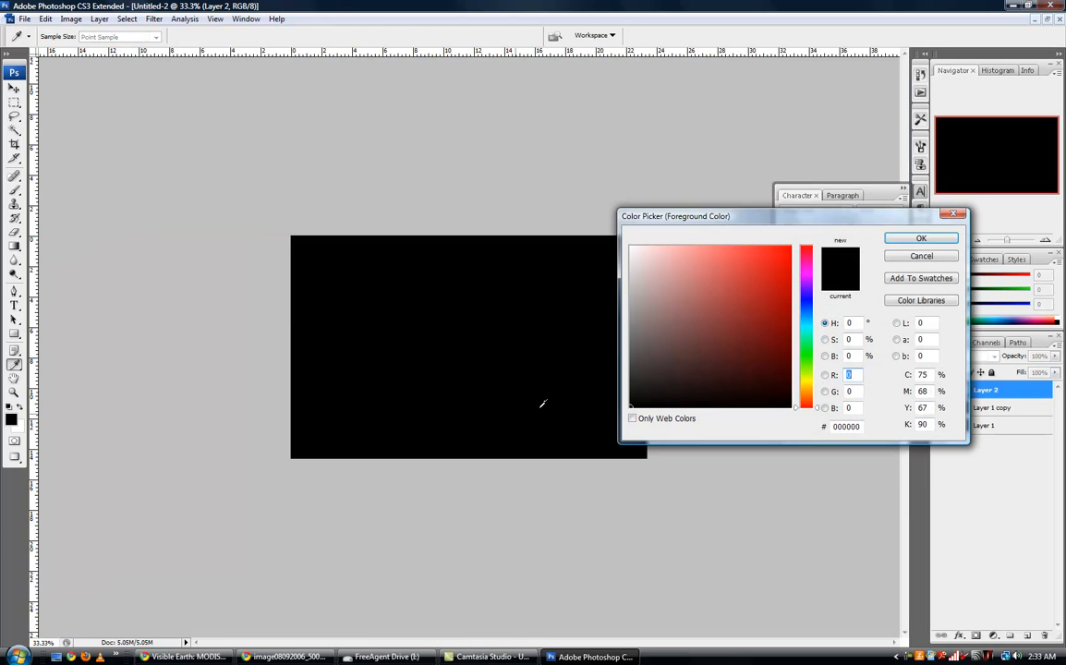
pyautogui.moveTo(800, 360); pyautogui.dragTo(800, 279)
pyautogui.click(773, 324)
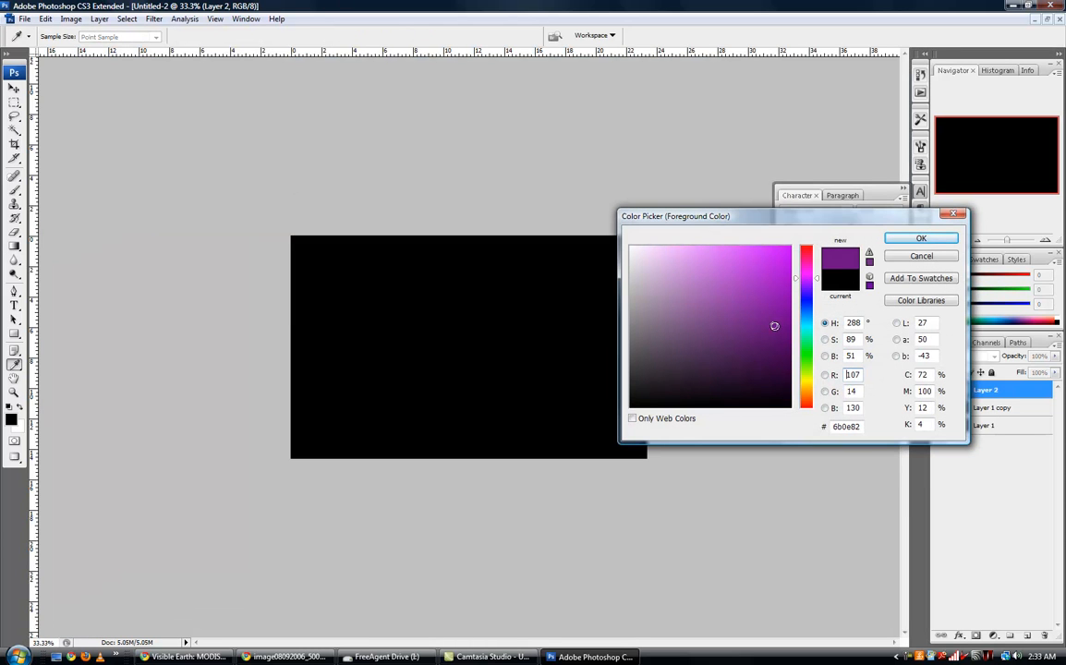
pyautogui.click(806, 279)
pyautogui.click(804, 276)
pyautogui.moveTo(766, 346); pyautogui.dragTo(765, 334)
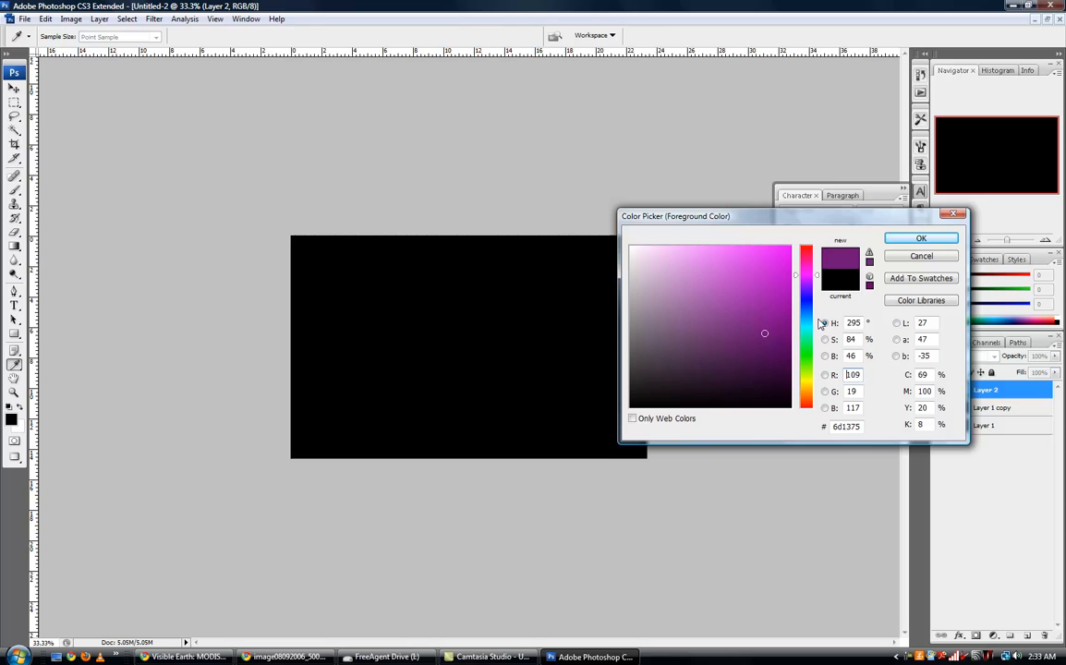
pyautogui.click(896, 240)
# - Try a purple radial gradient on the empty layer from the canvas's upper middle toward its lower right, and undo it
pyautogui.press('g')
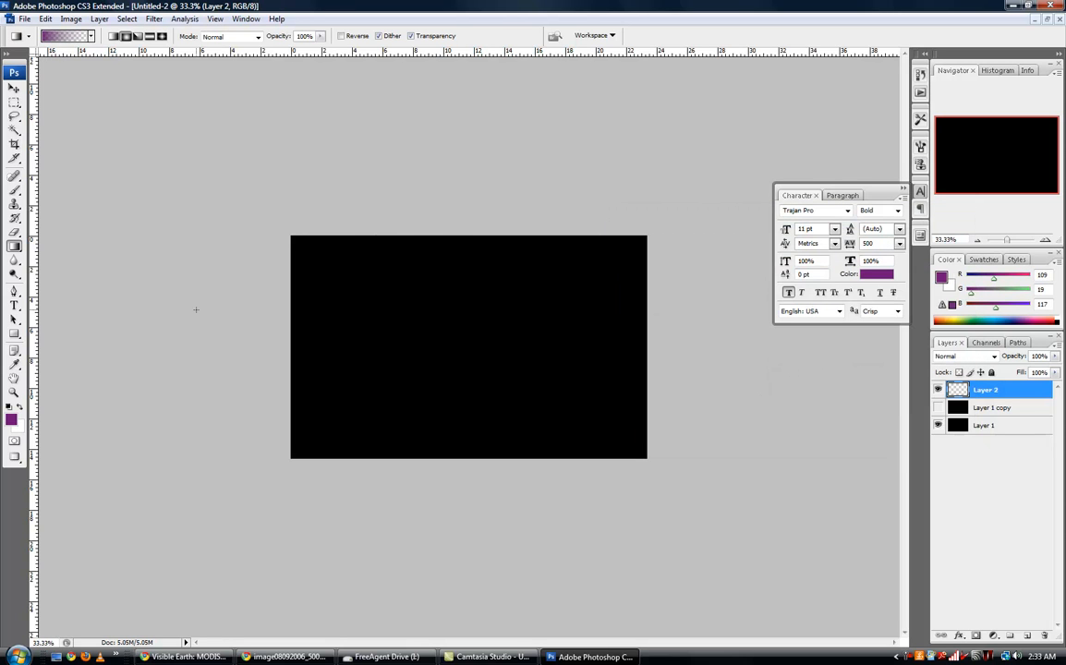
pyautogui.moveTo(403, 241); pyautogui.dragTo(589, 456)
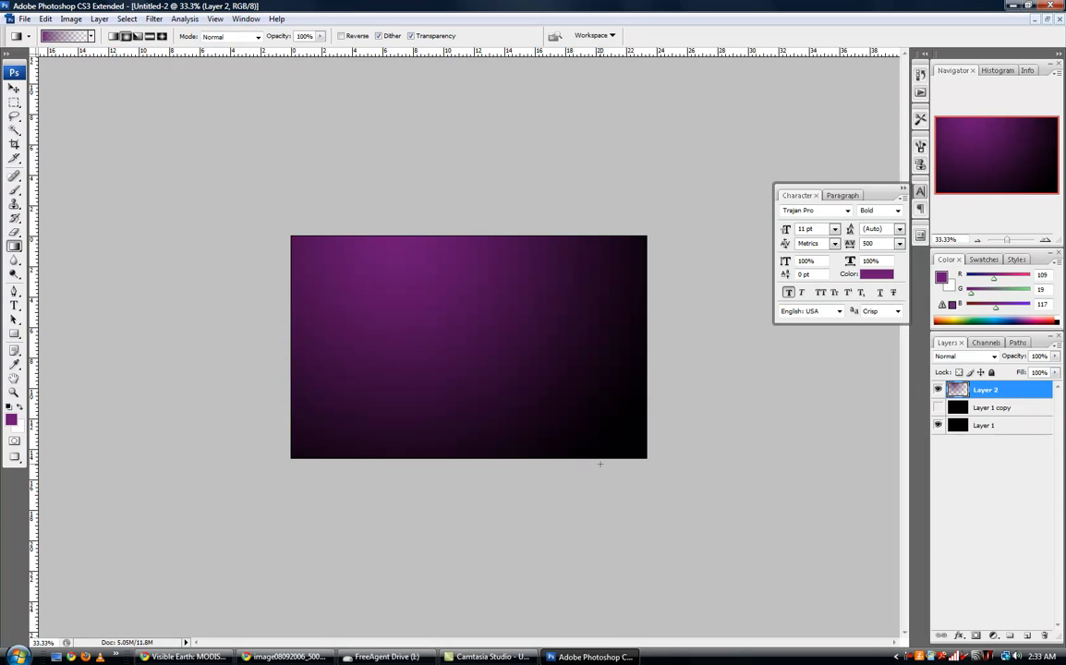
pyautogui.hotkey('ctrl', 'z')
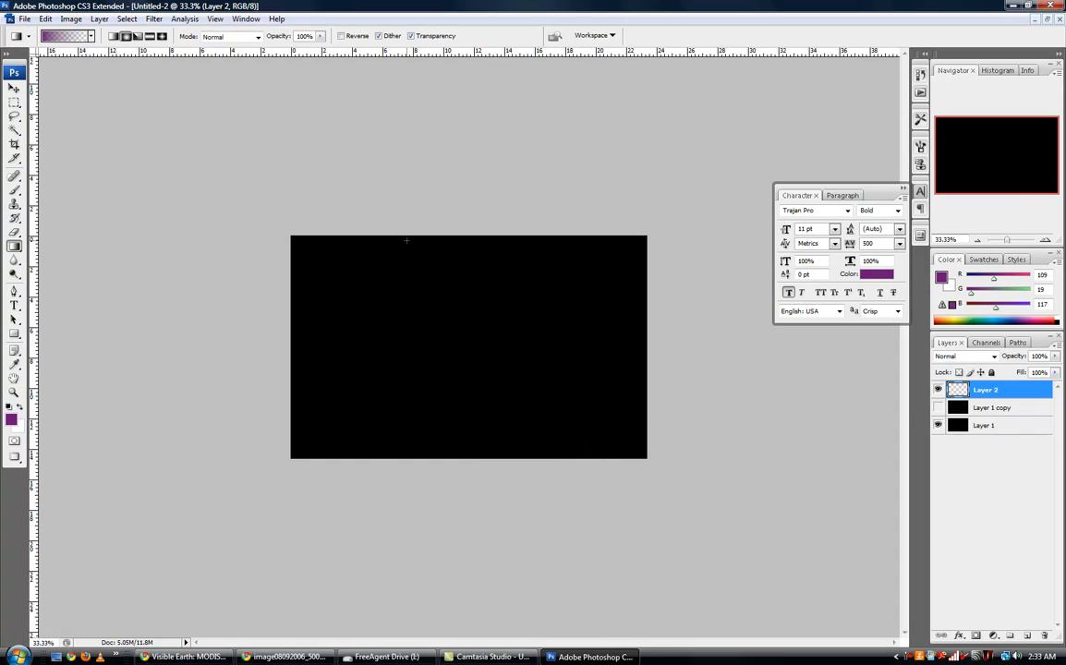
# - Draw a purple radial gradient on Layer 2 from the canvas's upper edge toward its lower right, blended as Screen at 80% opacity
pyautogui.moveTo(403, 234); pyautogui.dragTo(585, 479)
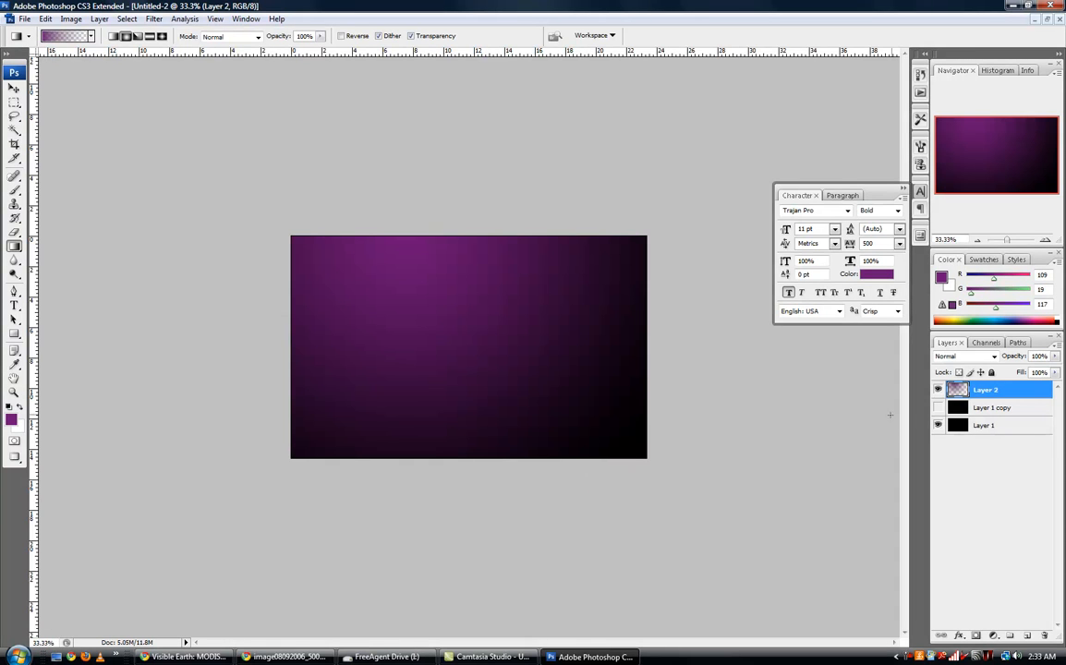
pyautogui.click(966, 356)
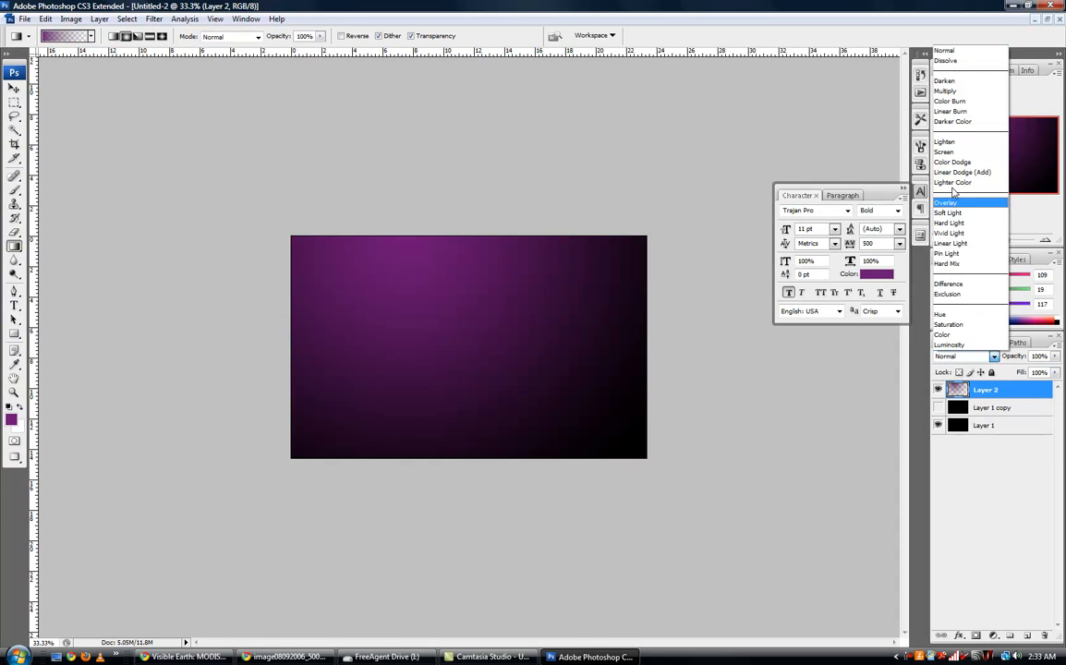
pyautogui.click(947, 151)
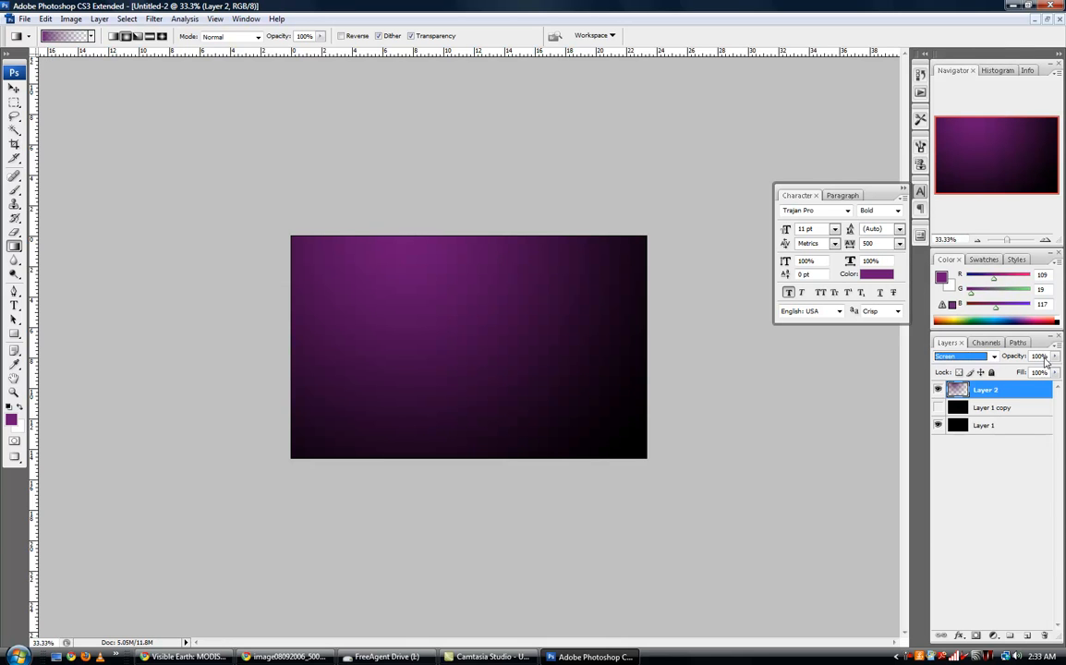
pyautogui.click(1055, 356)
pyautogui.moveTo(1054, 369); pyautogui.dragTo(1042, 369)
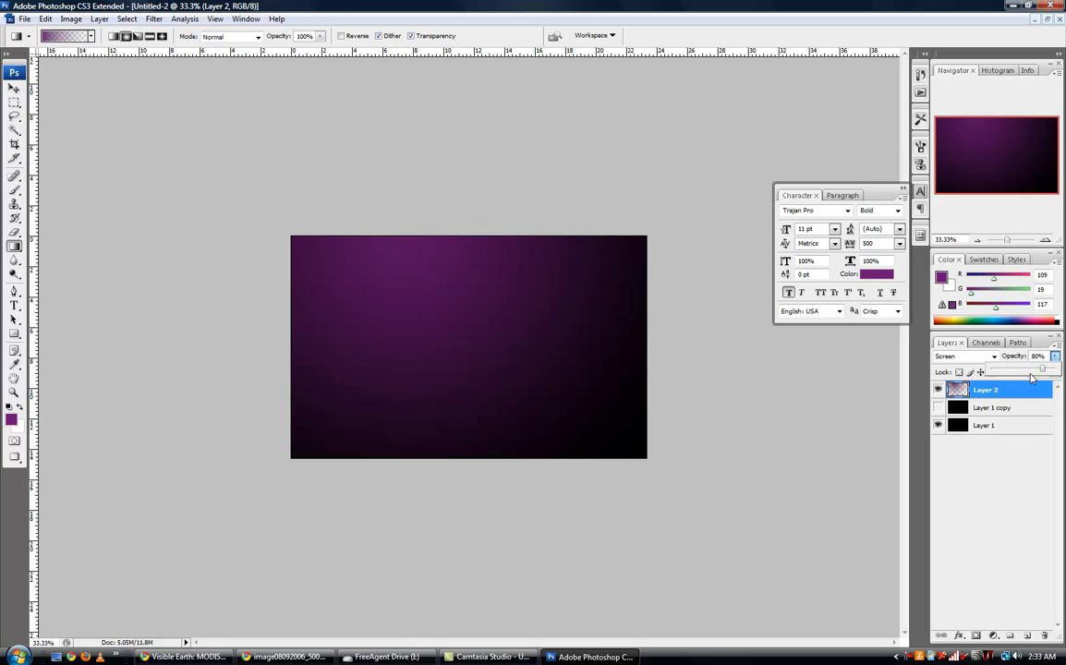
# - Add a new layer above the purple glow and set the foreground colour to brownish orange, hex a16012, for the foreground-to-transparent gradient
pyautogui.click(1027, 635)
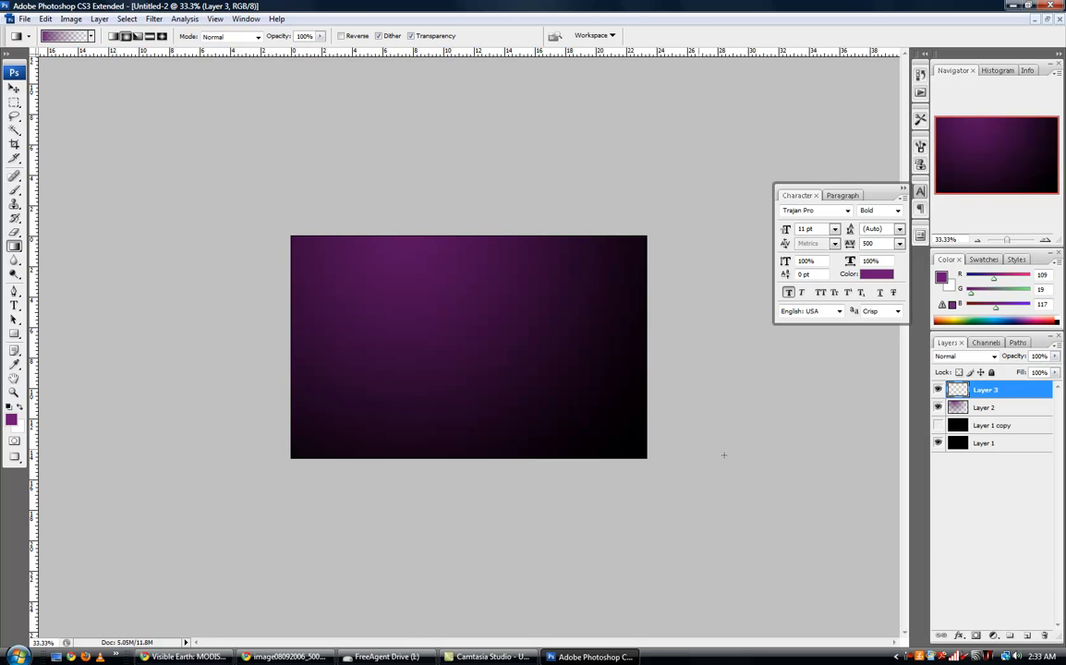
pyautogui.click(61, 35)
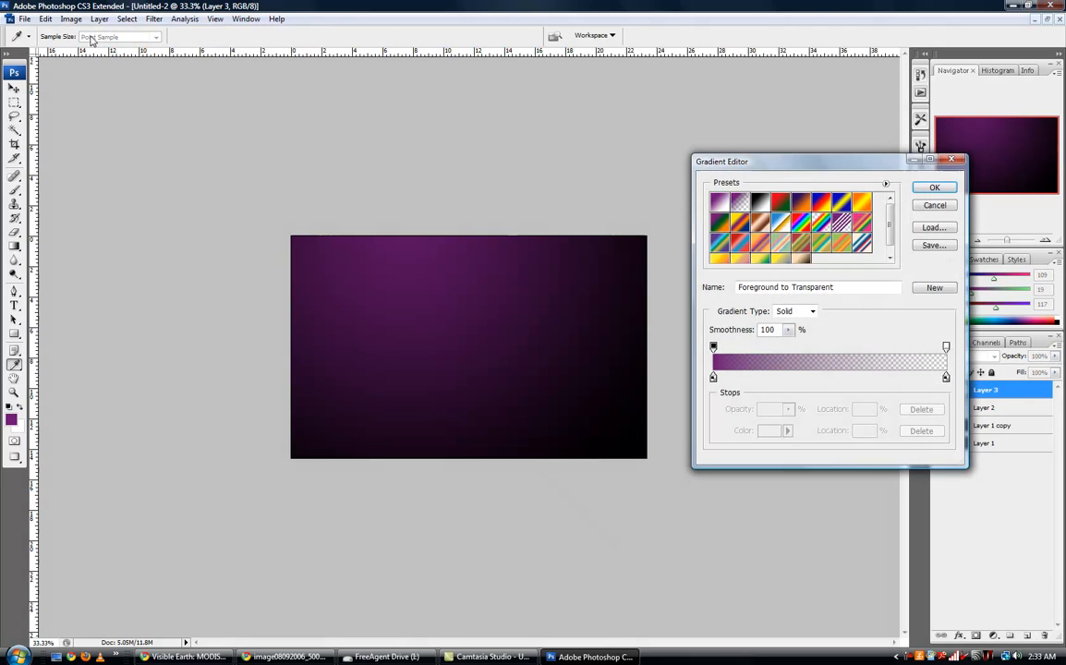
pyautogui.press('Return')
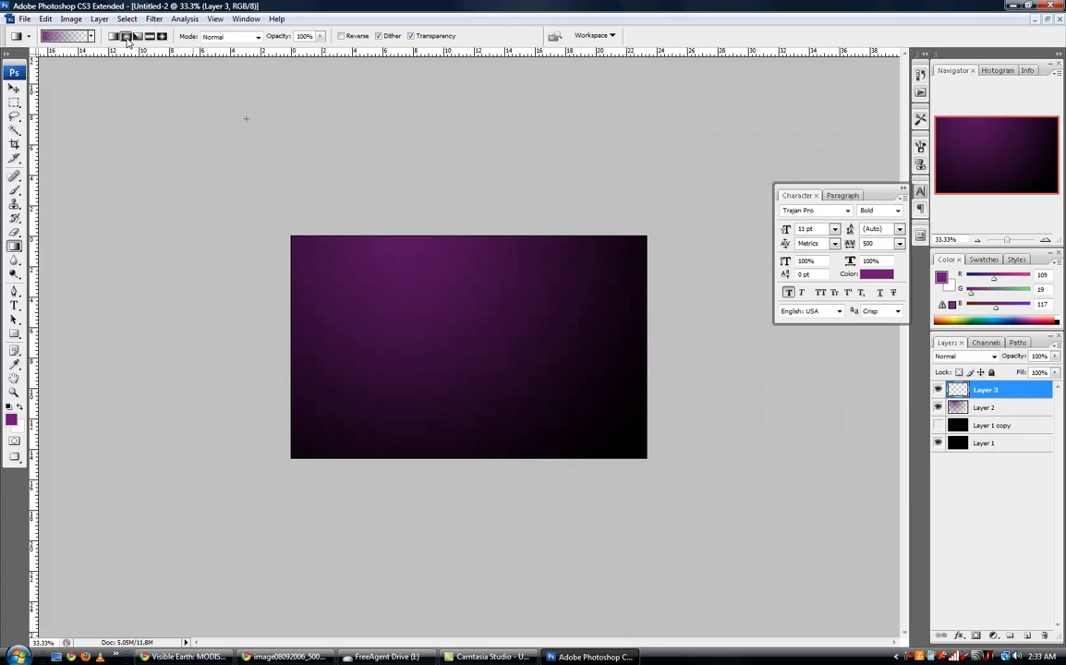
pyautogui.click(91, 35)
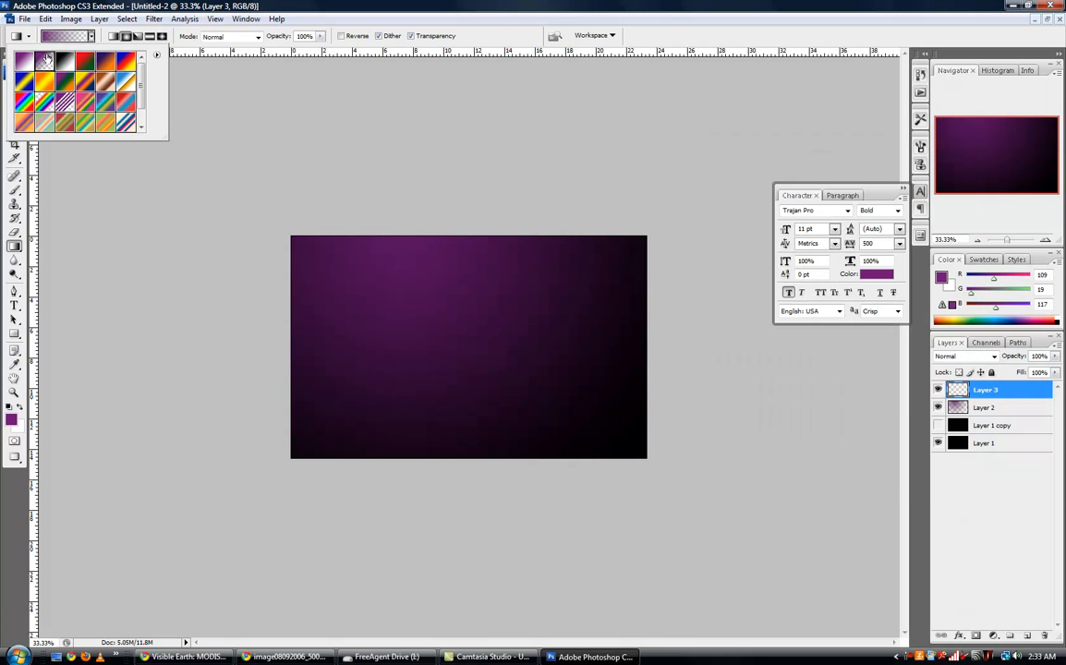
pyautogui.doubleClick(44, 54)
pyautogui.click(11, 417)
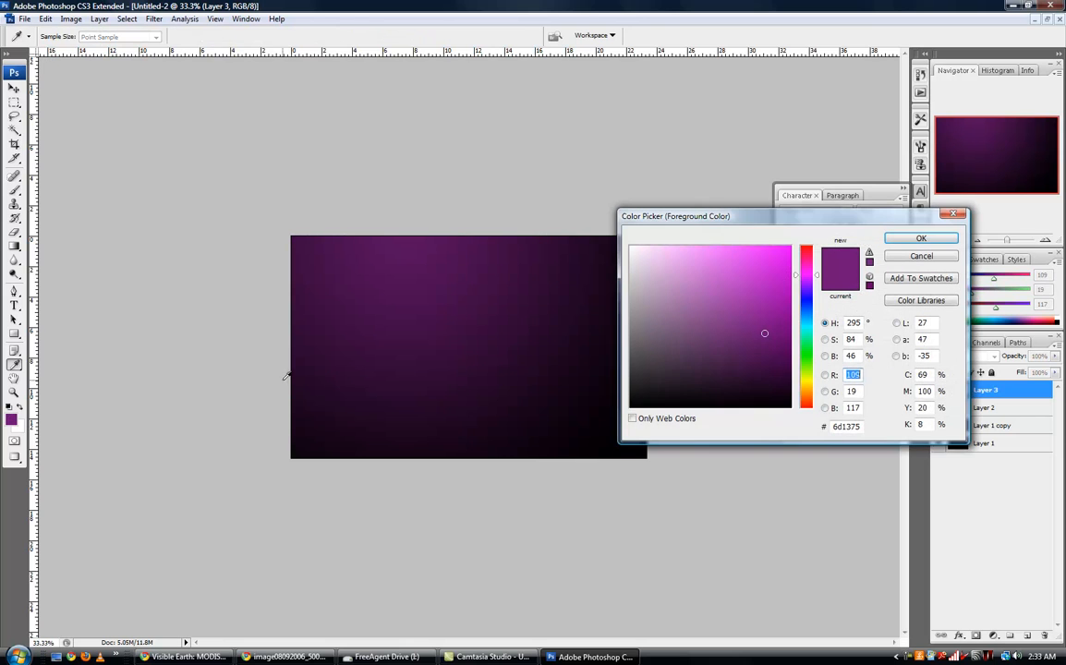
pyautogui.click(807, 394)
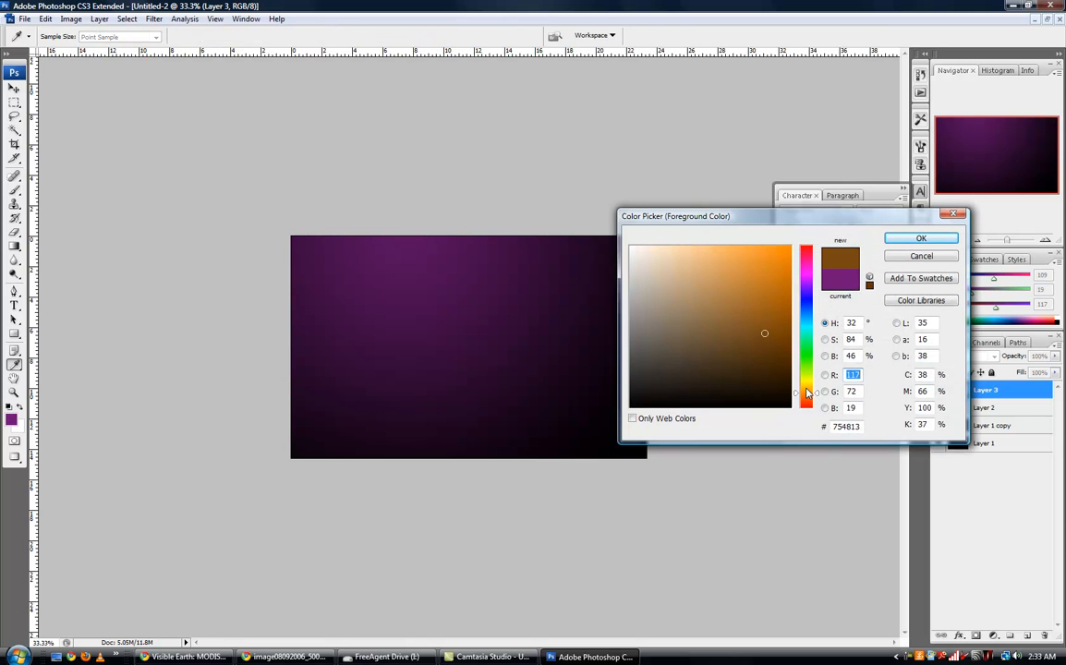
pyautogui.click(771, 308)
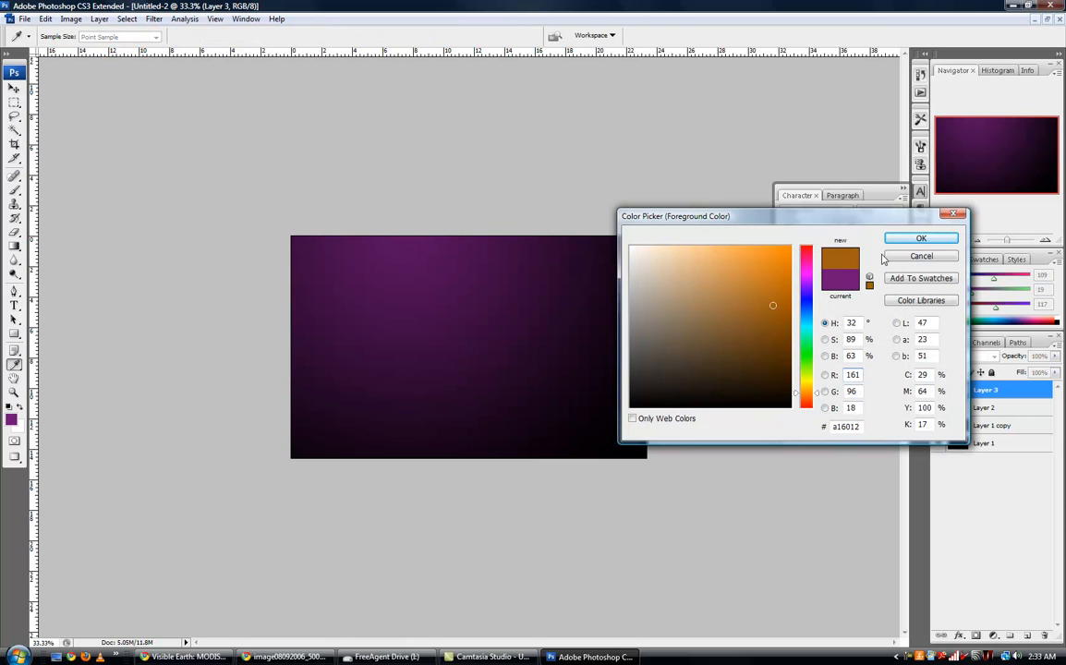
pyautogui.click(906, 239)
# - Try two orange radial gradients on Layer 3 from above the canvas downward, and undo both
pyautogui.press('g')
pyautogui.moveTo(403, 186); pyautogui.dragTo(461, 426)
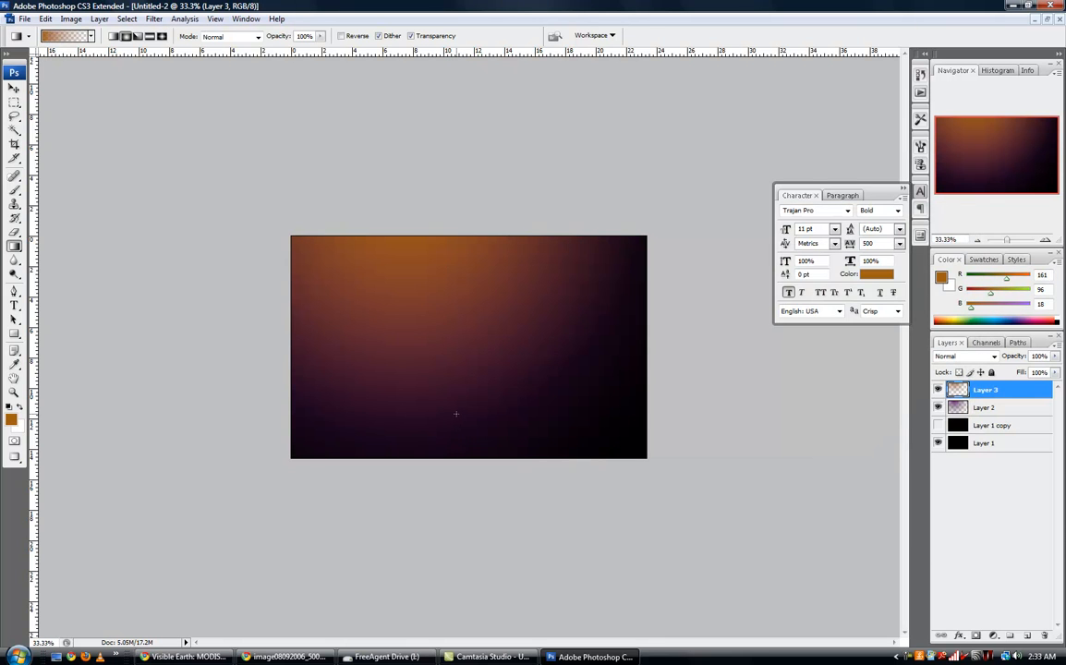
pyautogui.hotkey('ctrl', 'z')
pyautogui.moveTo(405, 218); pyautogui.dragTo(447, 415)
pyautogui.hotkey('ctrl', 'z')
# - Draw an orange radial gradient on Layer 3 from the canvas's upper edge down toward its lower part, and blend the layer as Screen
pyautogui.moveTo(410, 235); pyautogui.dragTo(445, 405)
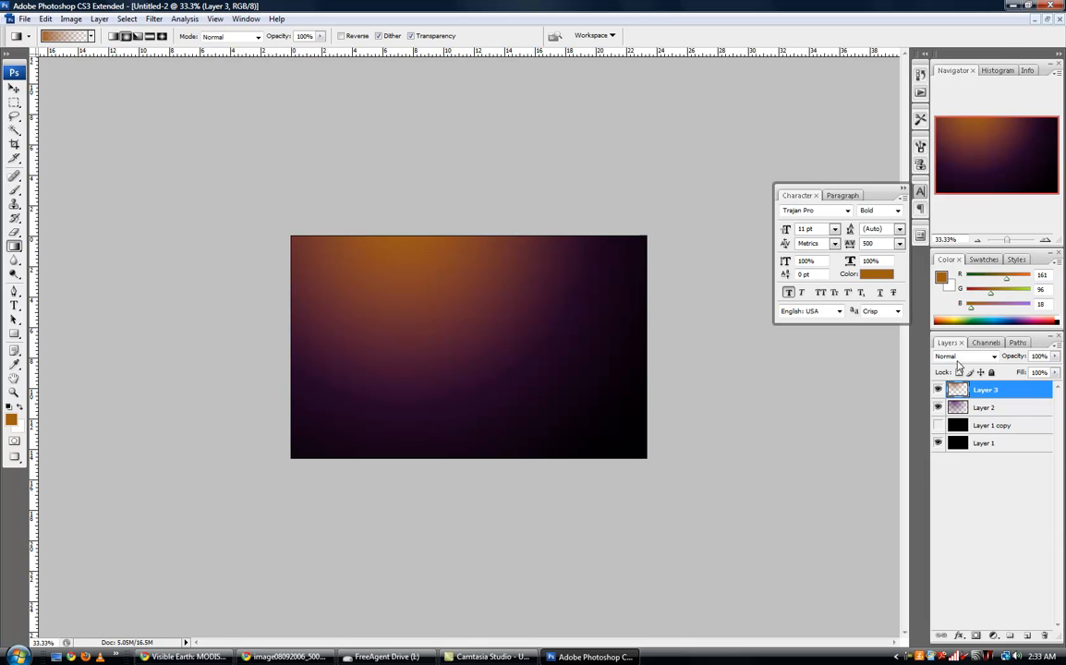
pyautogui.click(966, 356)
pyautogui.click(952, 152)
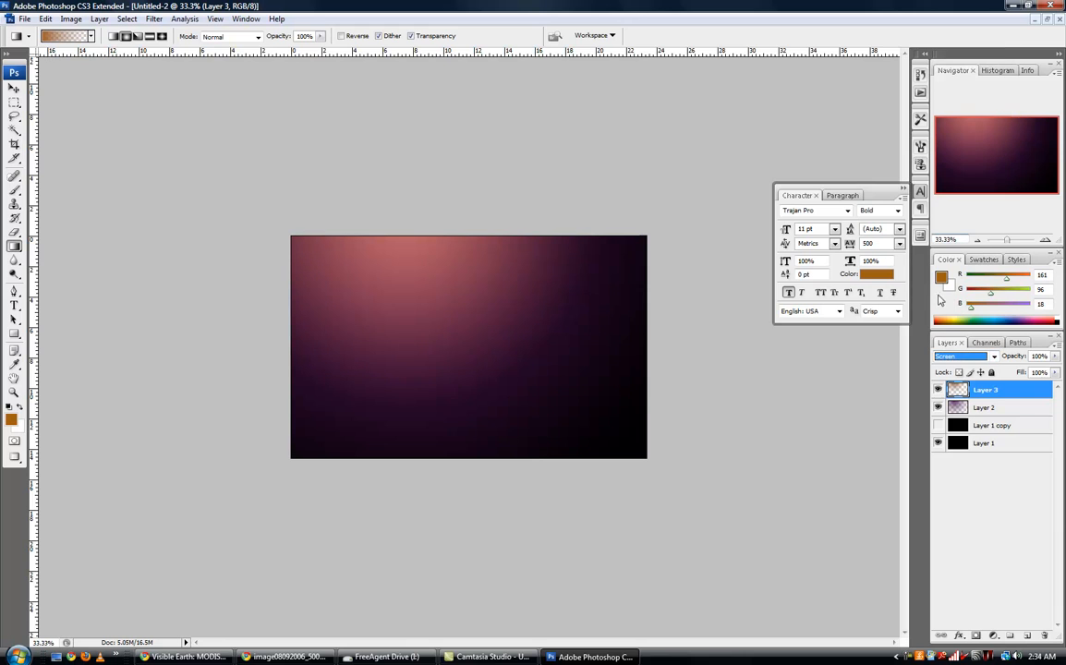
# - Add a new empty layer above the orange glow layer and view the canvas at 100%
pyautogui.click(1027, 637)
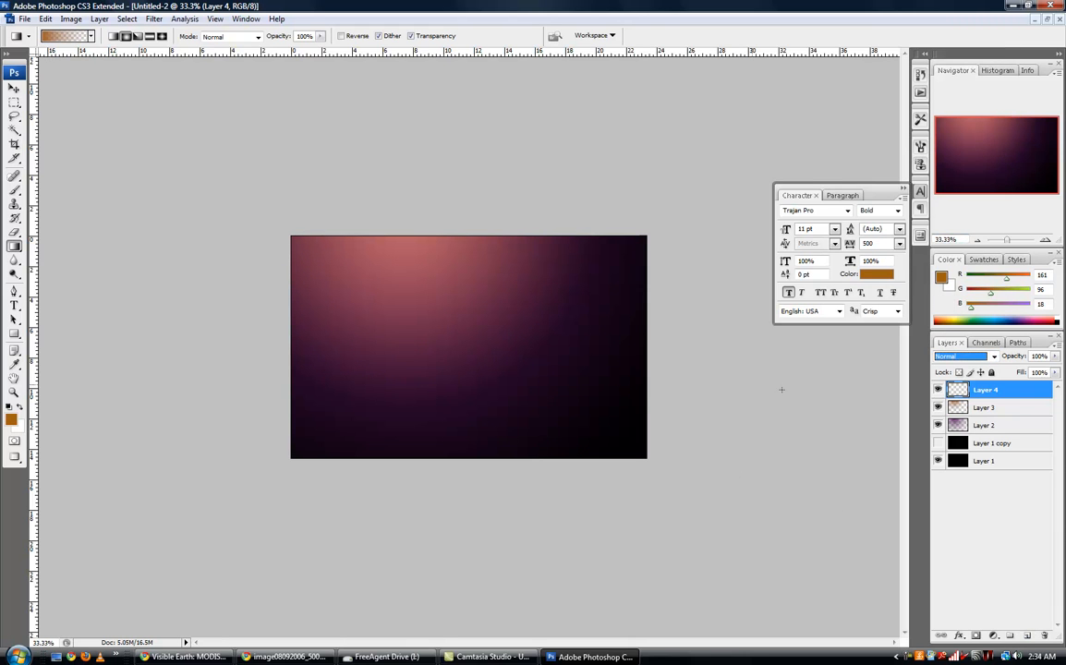
pyautogui.hotkey('ctrl', '+')
pyautogui.hotkey('ctrl', '+')
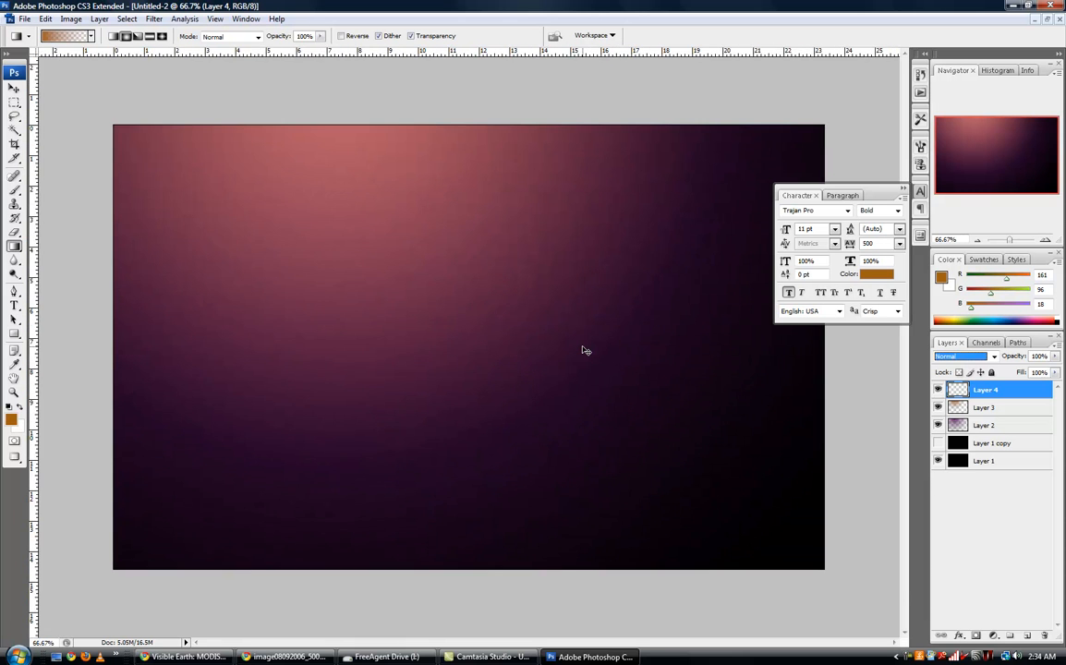
pyautogui.hotkey('ctrl', '+')
pyautogui.moveTo(583, 348); pyautogui.dragTo(632, 459)
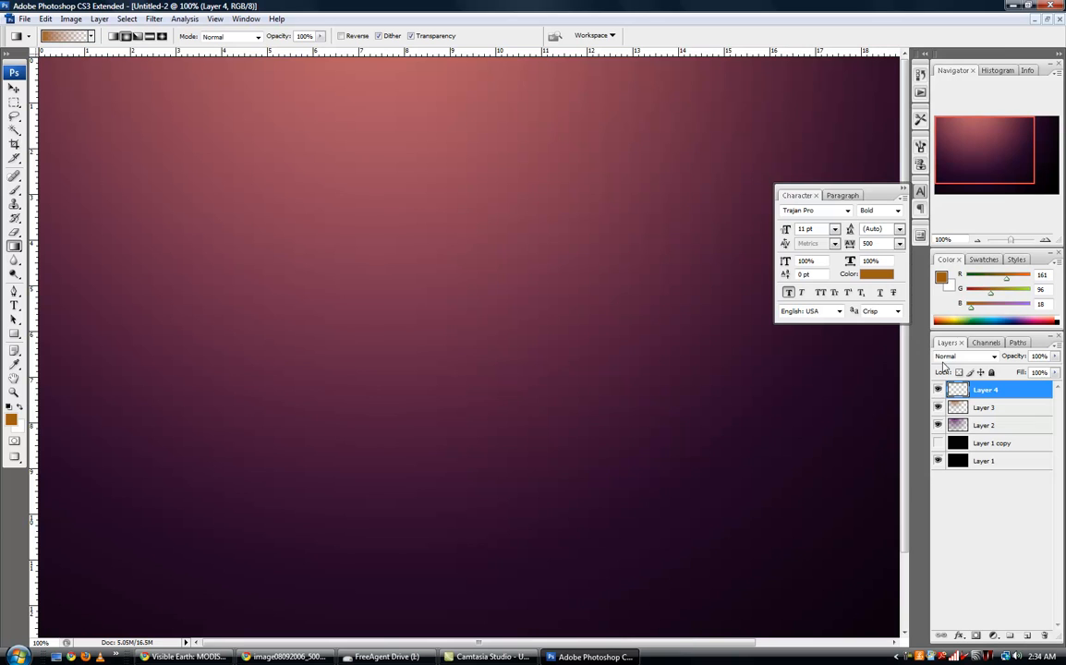
# - Compare the orange glow on Layer 3 in Normal blend mode at 100% opacity, and return the layer to Screen
pyautogui.click(966, 356)
pyautogui.click(946, 50)
pyautogui.click(985, 408)
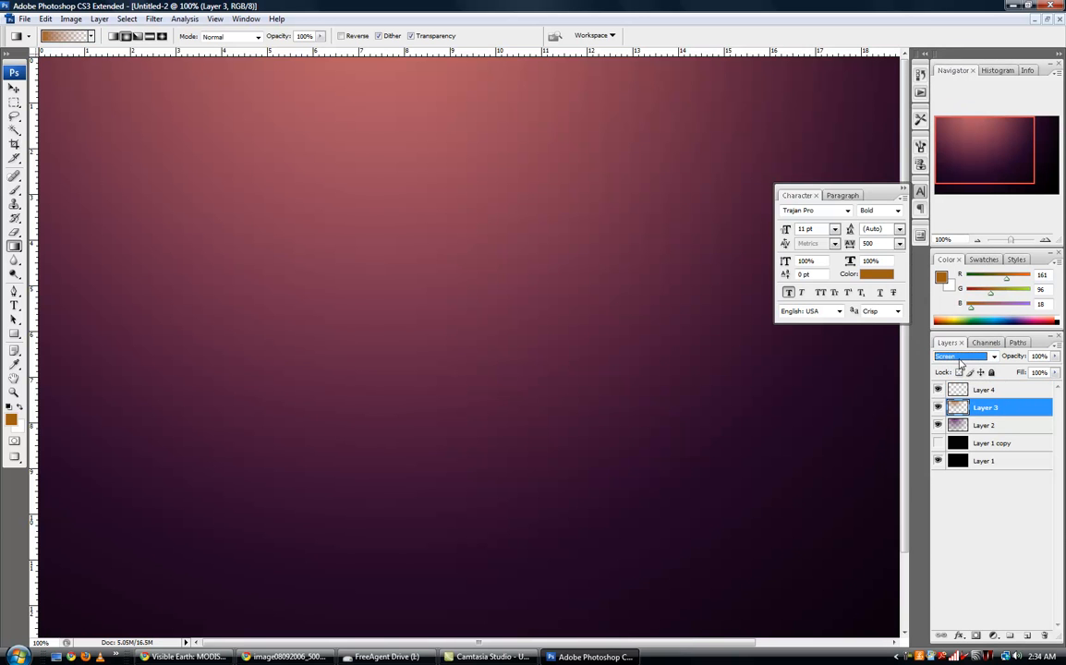
pyautogui.click(963, 356)
pyautogui.click(946, 49)
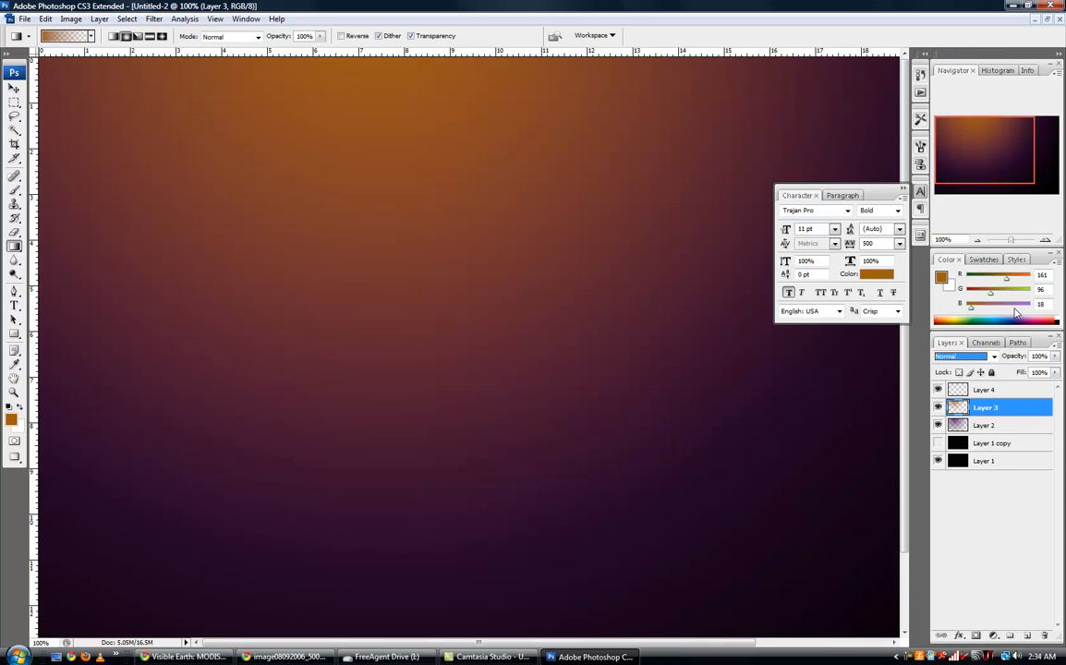
pyautogui.click(1055, 356)
pyautogui.moveTo(1051, 368)
pyautogui.mouseDown()
pyautogui.moveTo(1031, 370)
pyautogui.moveTo(1058, 372)
pyautogui.mouseUp()
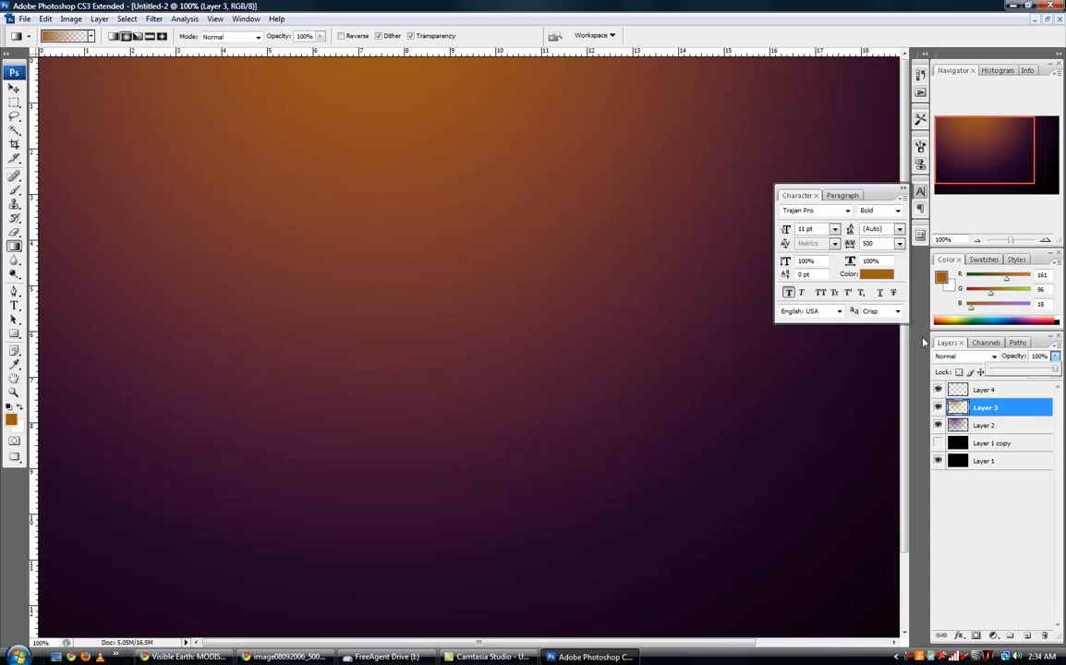
pyautogui.click(961, 356)
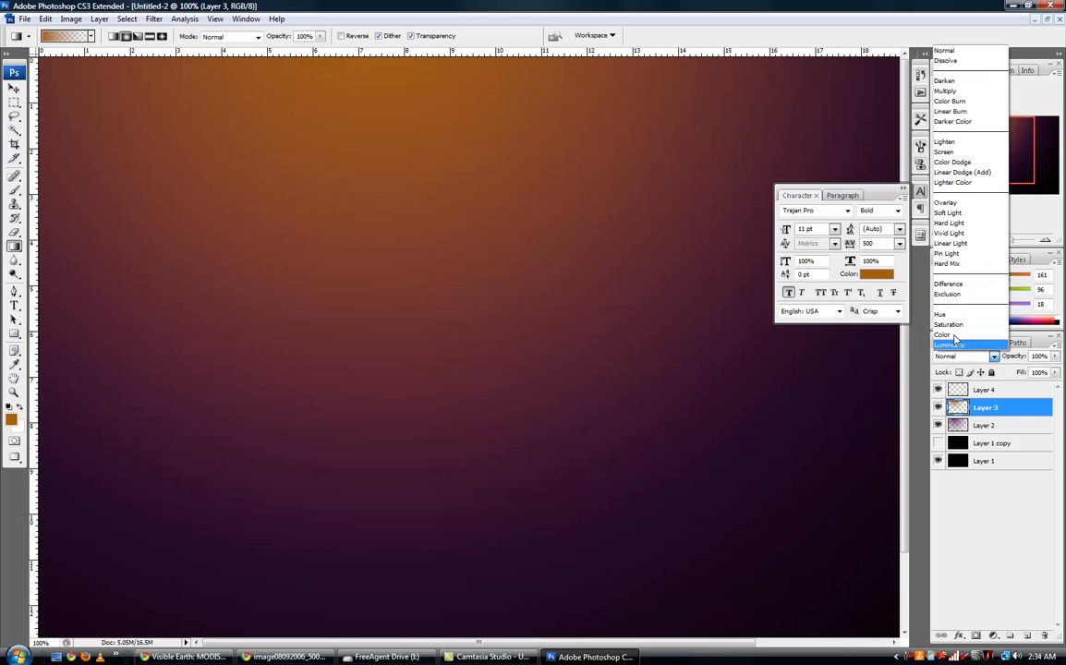
pyautogui.click(951, 153)
# - Add a new layer directly above Layer 3 and set the foreground colour to brighter orange, hex d27123
pyautogui.click(1027, 635)
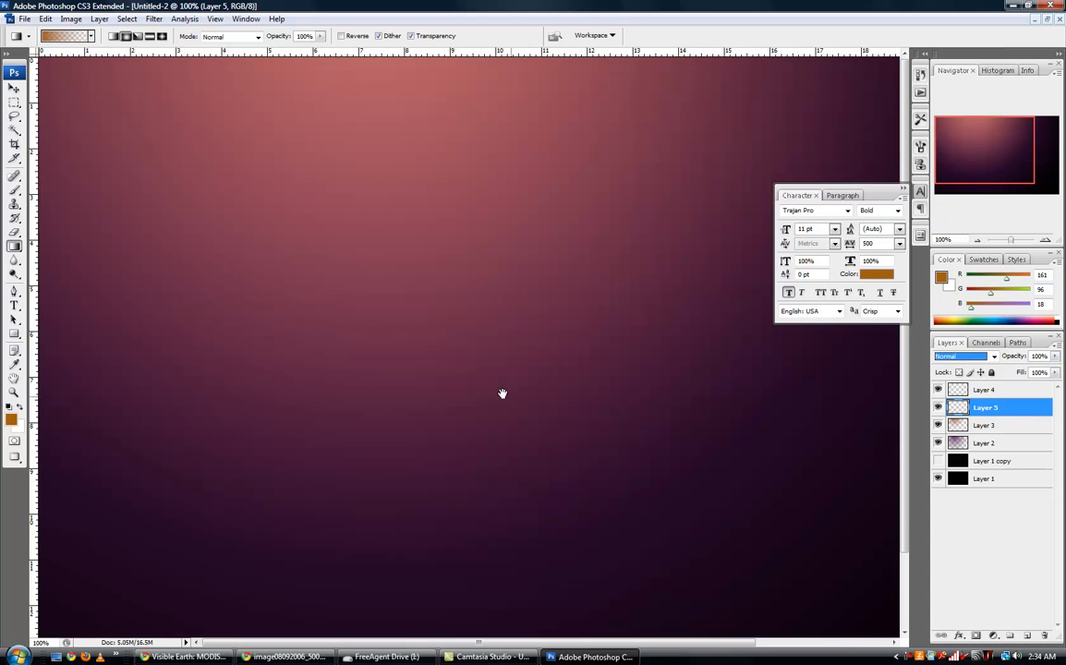
pyautogui.click(503, 394)
pyautogui.hotkey('ctrl', '-')
pyautogui.click(11, 420)
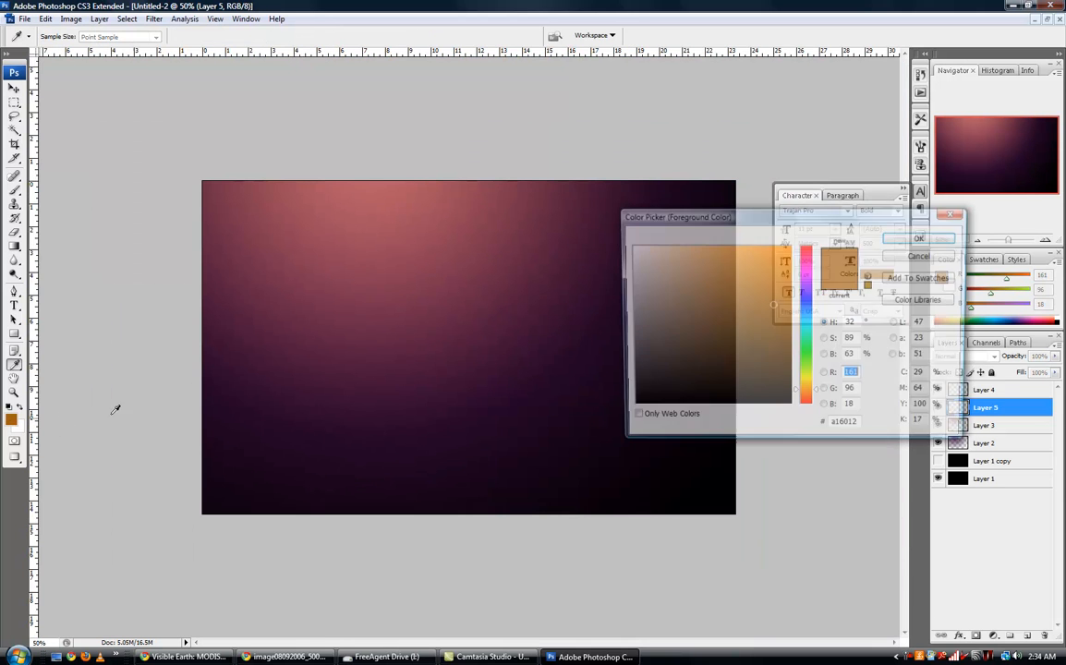
pyautogui.click(808, 396)
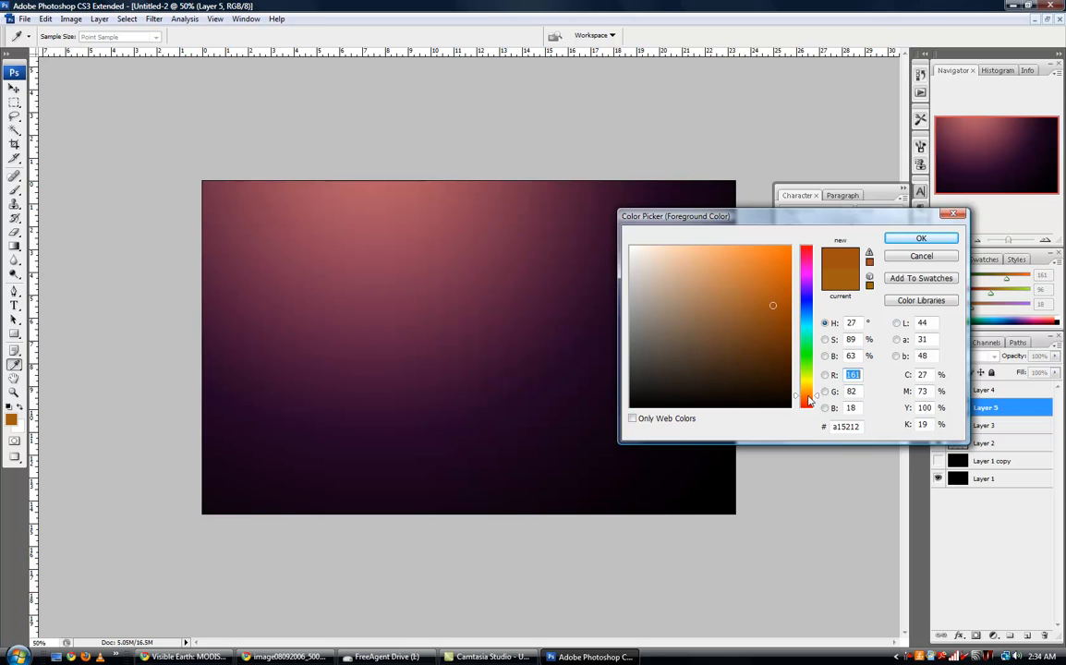
pyautogui.click(765, 273)
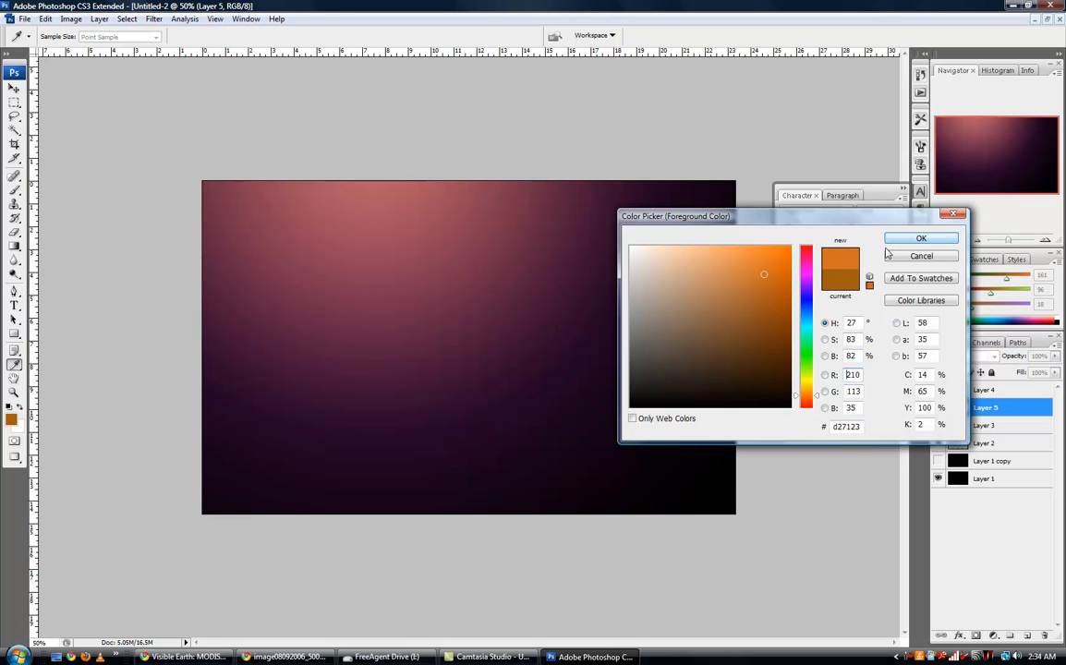
pyautogui.click(921, 239)
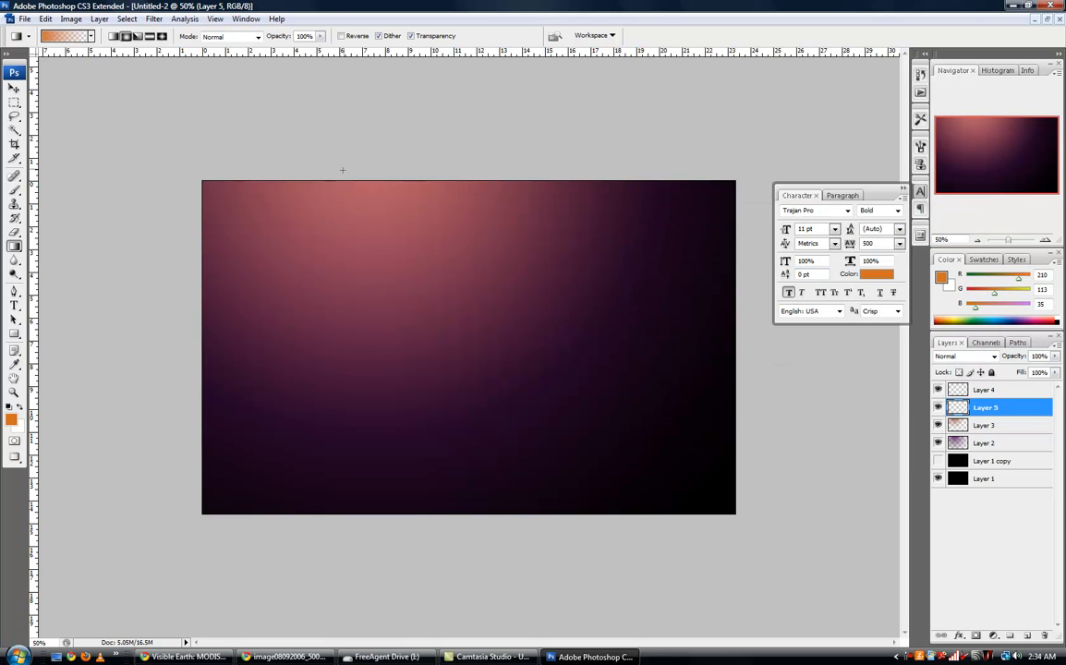
# - Try several bright orange radial gradients of different lengths on Layer 5, undoing each one
pyautogui.moveTo(375, 141); pyautogui.dragTo(413, 453)
pyautogui.hotkey('ctrl', 'z')
pyautogui.moveTo(395, 398); pyautogui.dragTo(394, 239)
pyautogui.hotkey('ctrl', 'z')
pyautogui.moveTo(385, 184); pyautogui.dragTo(396, 363)
pyautogui.moveTo(398, 450); pyautogui.dragTo(401, 448)
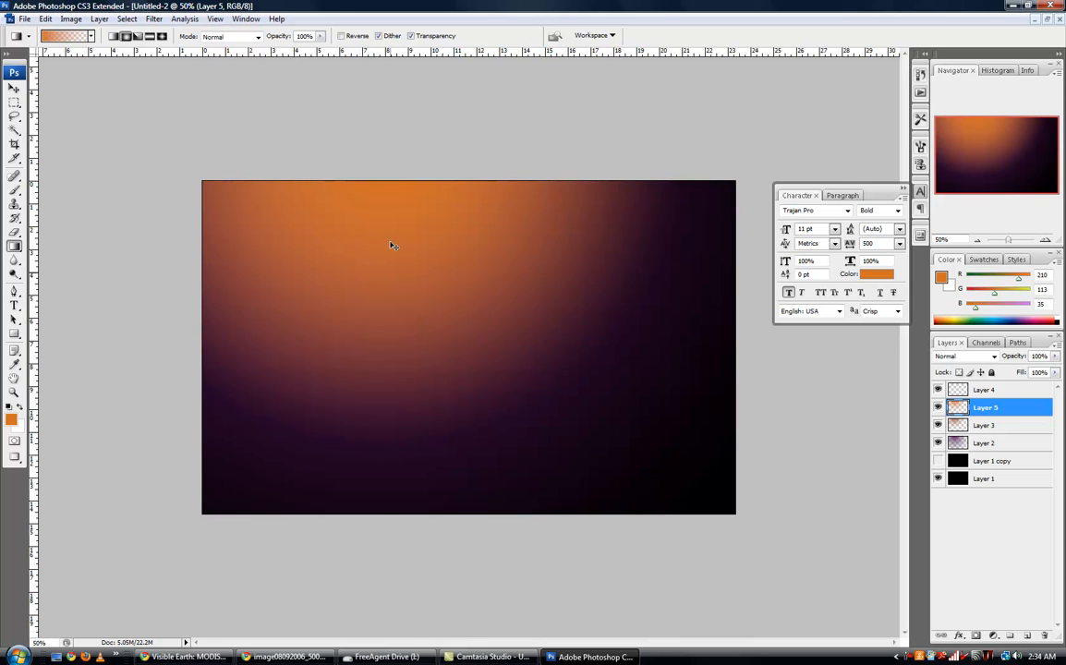
pyautogui.hotkey('ctrl', 'z')
pyautogui.moveTo(390, 184); pyautogui.dragTo(398, 409)
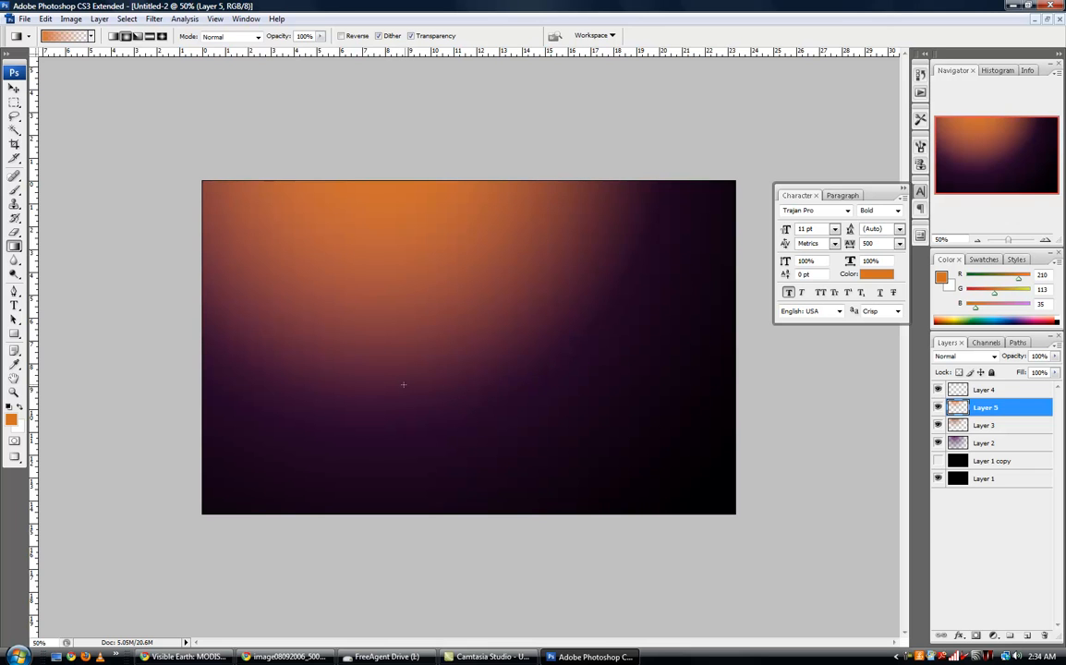
pyautogui.hotkey('ctrl', 'z')
# - Draw a bright orange radial gradient on Layer 5 from just above the canvas to below its middle, and try Overlay blending
pyautogui.moveTo(381, 170); pyautogui.dragTo(394, 398)
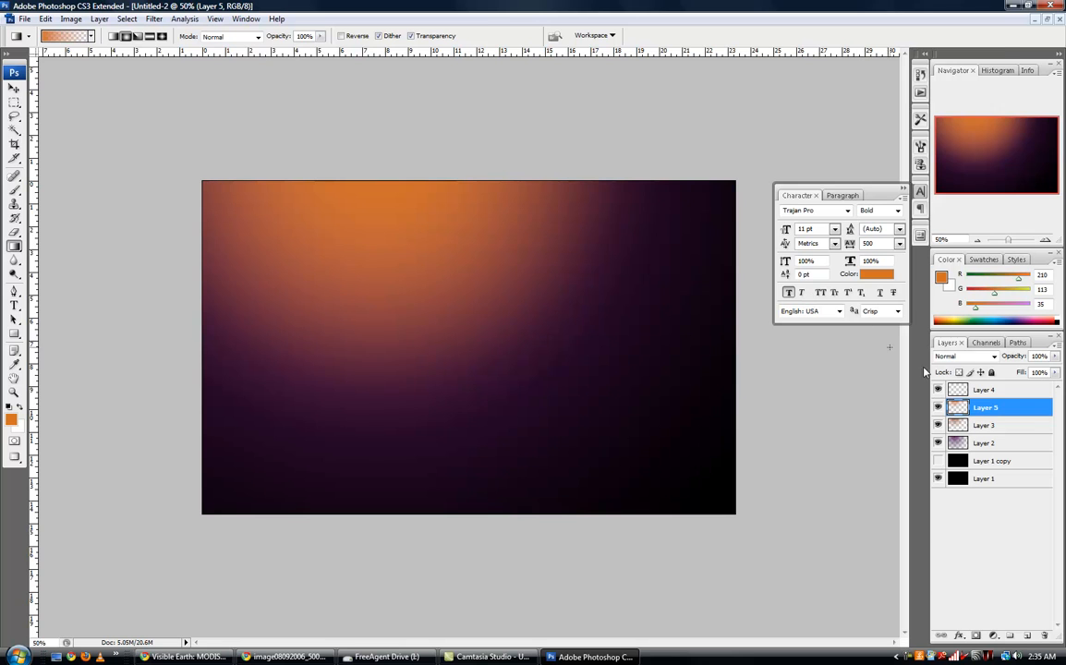
pyautogui.click(965, 355)
pyautogui.click(946, 202)
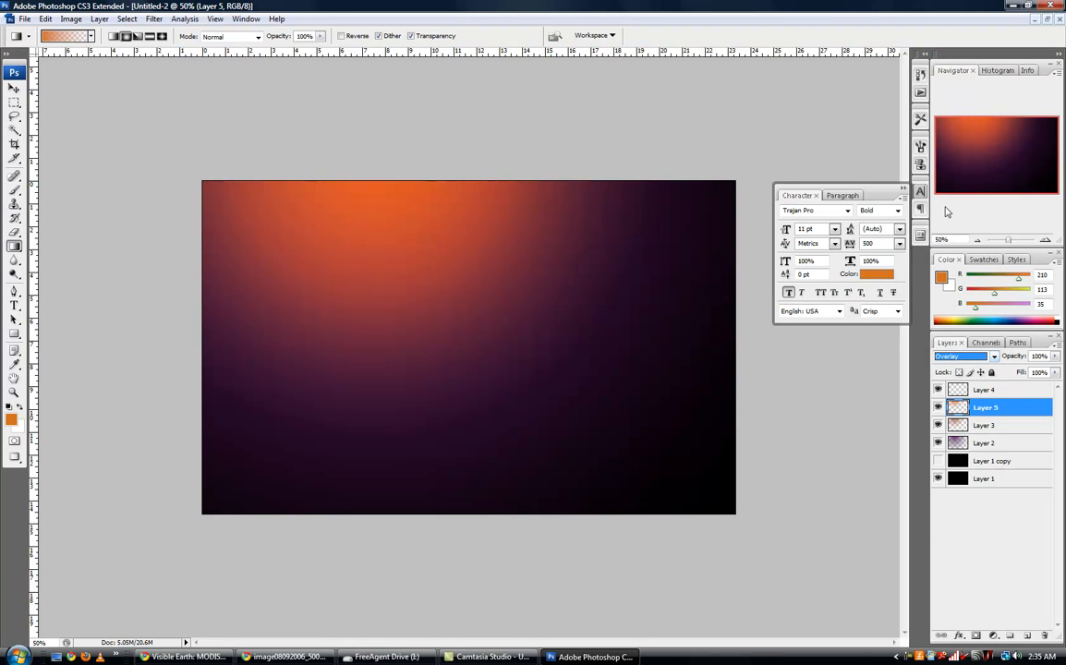
# - Set Layer 5's blend mode to Screen and move its orange glow slightly upward
pyautogui.click(963, 357)
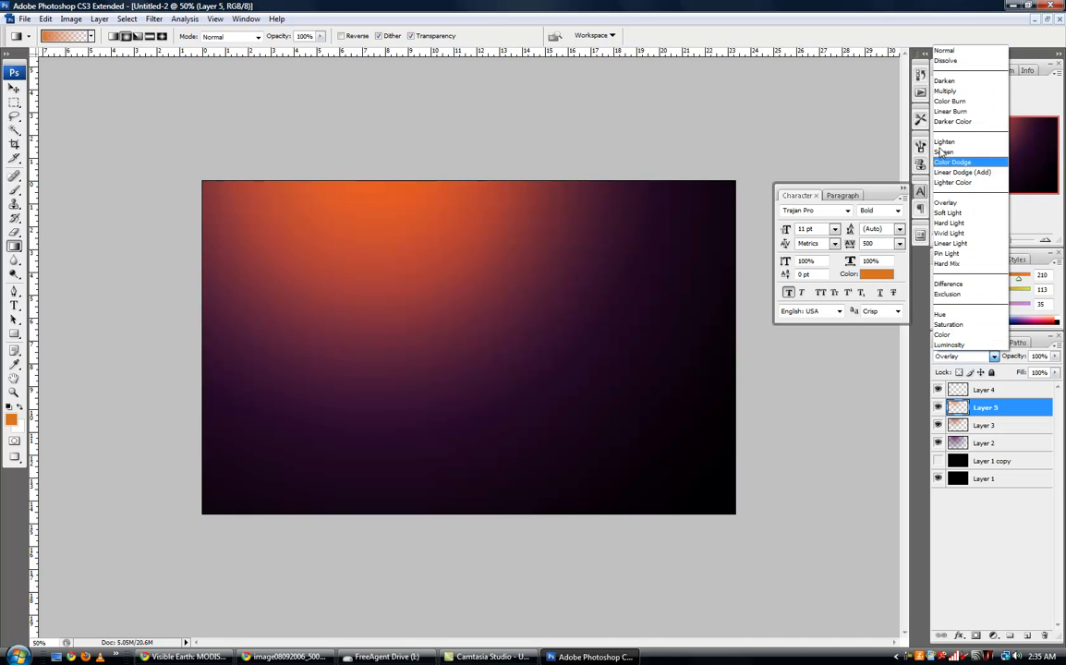
pyautogui.click(935, 140)
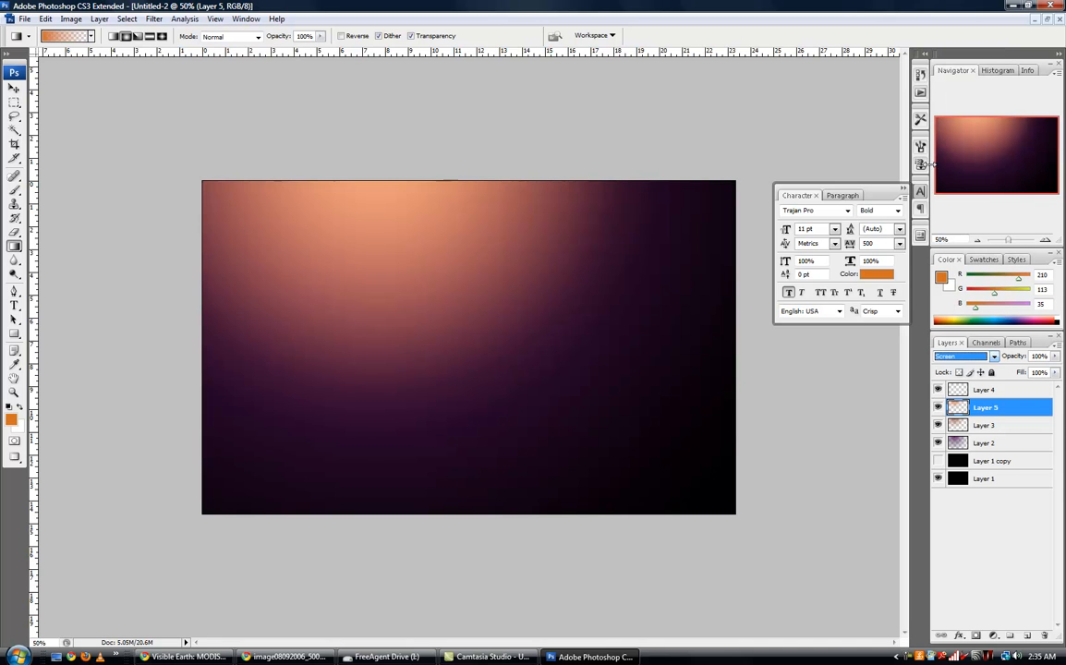
pyautogui.click(14, 86)
pyautogui.moveTo(354, 212); pyautogui.dragTo(355, 174)
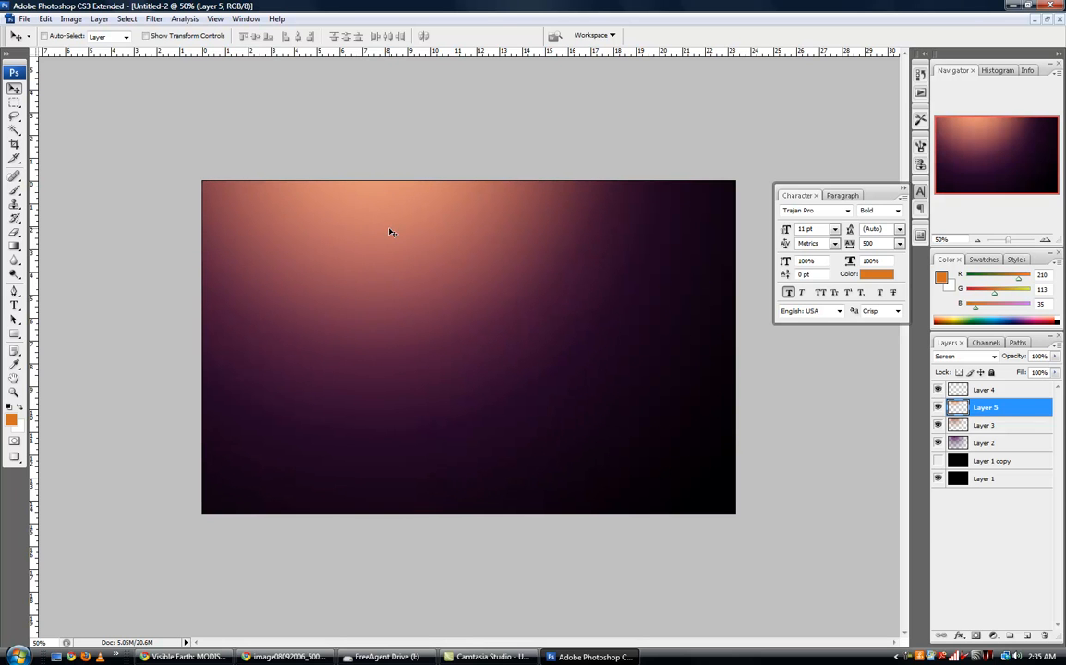
# - Add a new layer directly above Layer 5 and set the foreground colour to vivid orange, RGB 255, 114, 0
pyautogui.hotkey('ctrl', 'shift', 'alt', 'n')
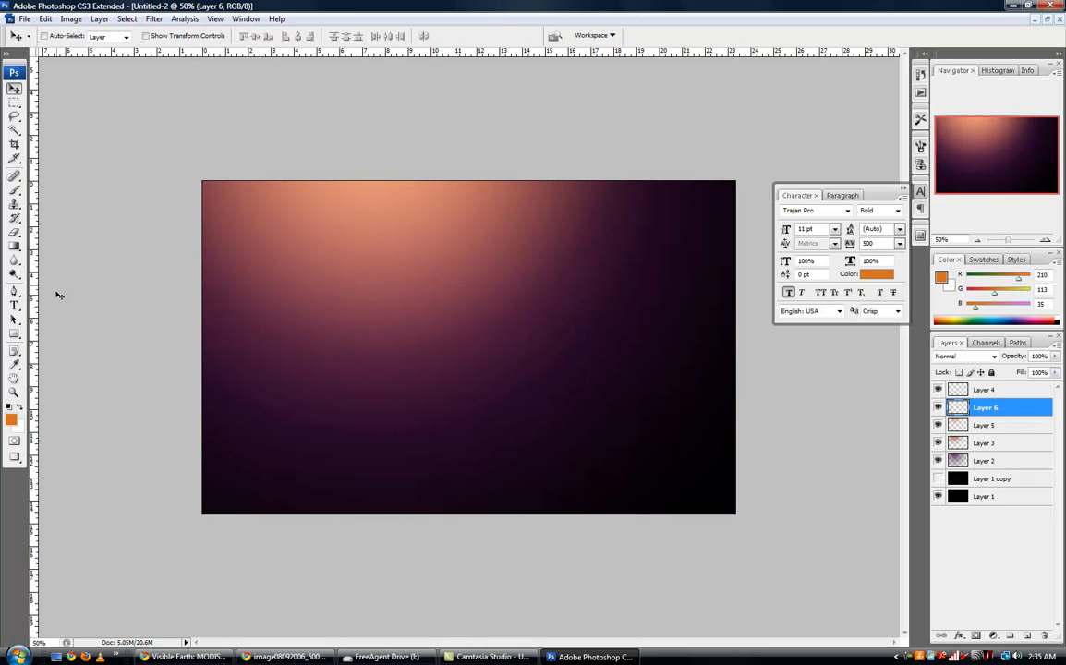
pyautogui.click(10, 418)
pyautogui.click(779, 244)
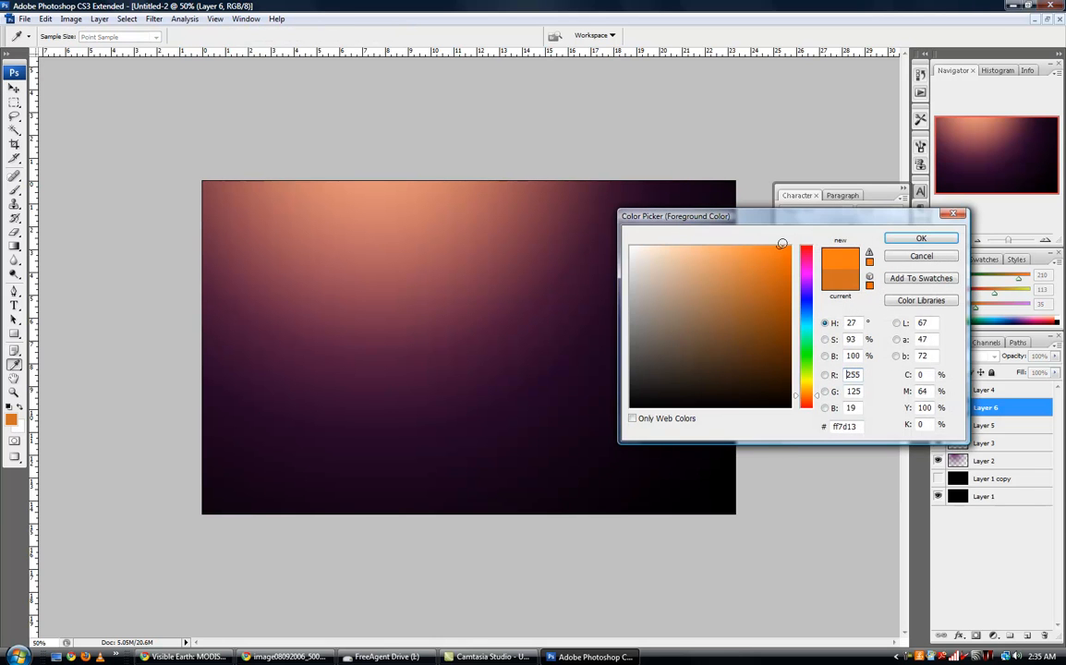
pyautogui.click(917, 239)
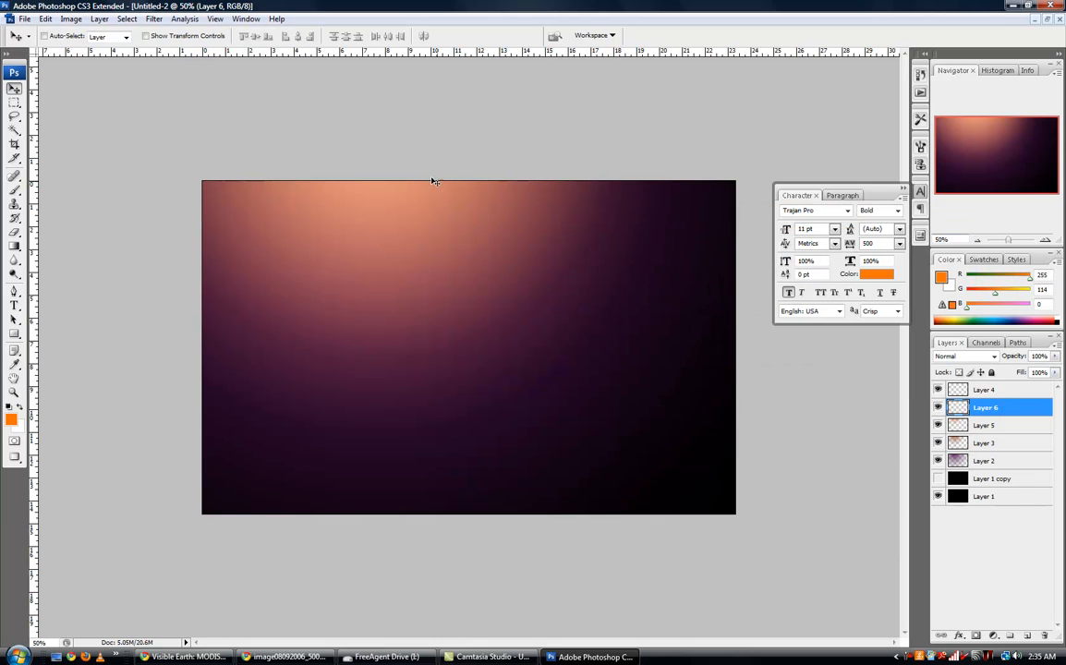
# - Draw a vivid orange radial gradient on Layer 6 from just above the canvas downward and set the layer's blend mode to Screen
pyautogui.click(14, 246)
pyautogui.moveTo(371, 140); pyautogui.dragTo(387, 336)
pyautogui.hotkey('ctrl', 'z')
pyautogui.click(947, 357)
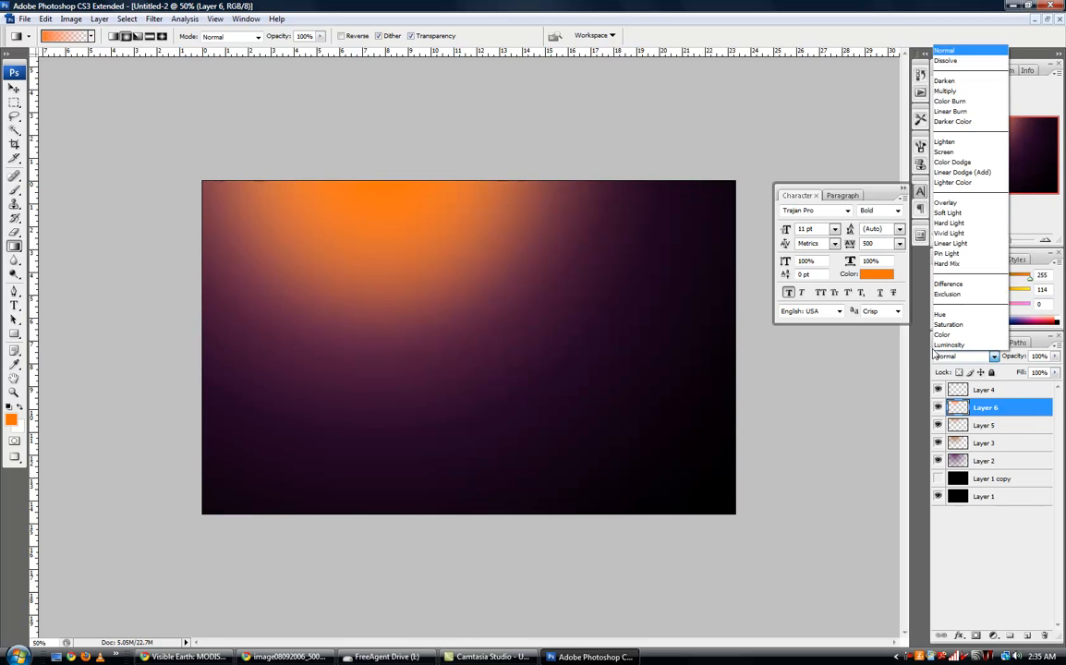
pyautogui.click(948, 152)
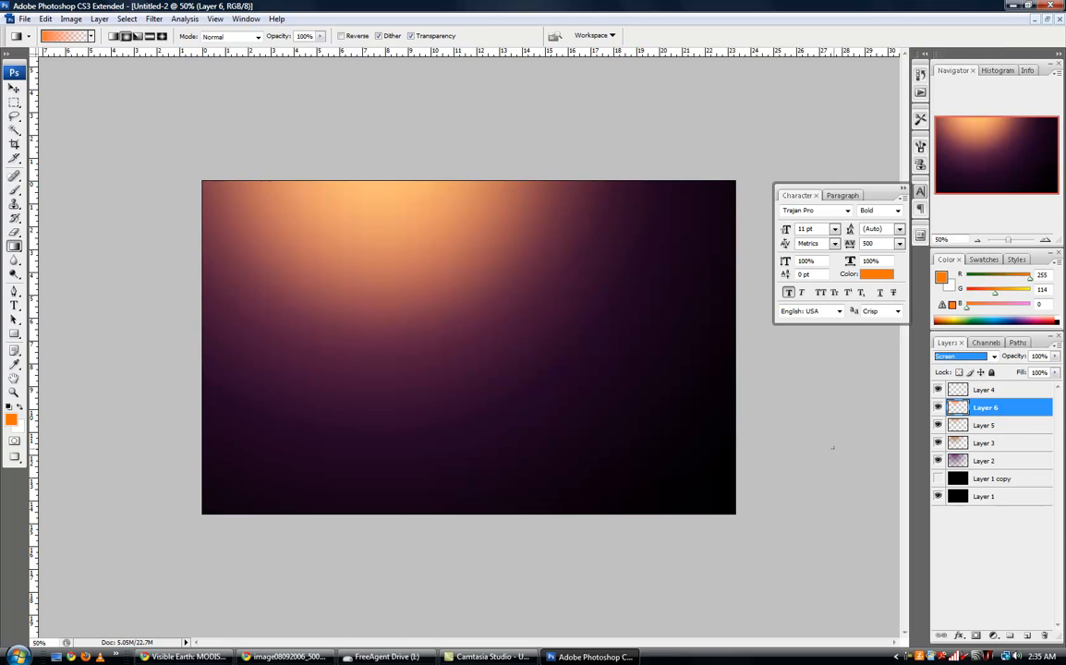
# - Add a new layer above Layer 6 and draw a short white radial gradient from just above the canvas's upper edge, undoing unsatisfactory attempts
pyautogui.click(1027, 636)
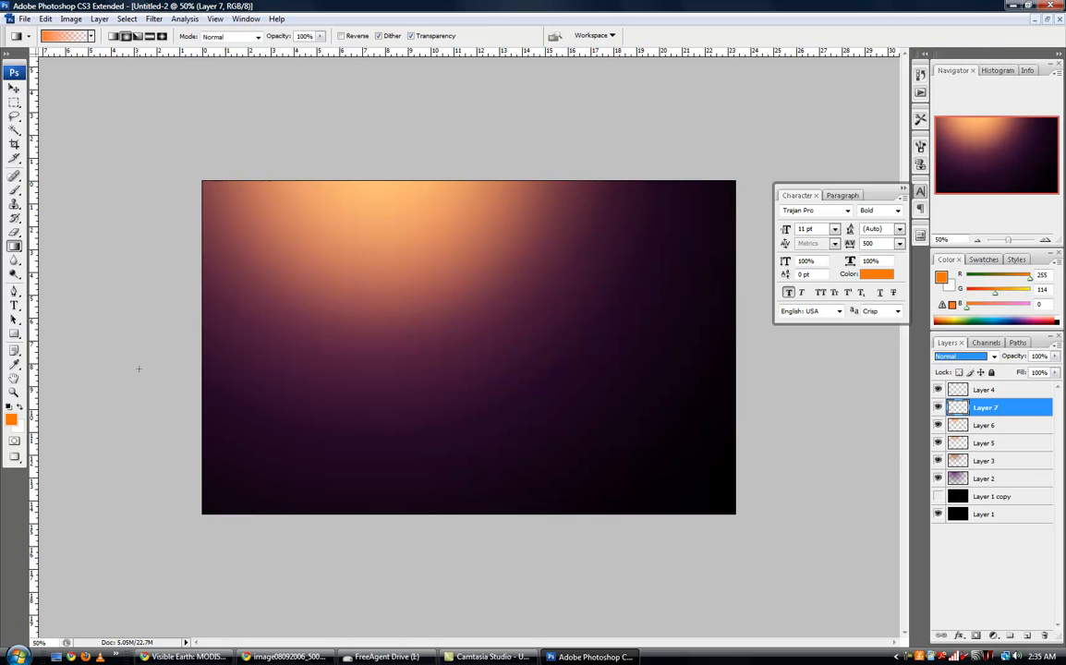
pyautogui.click(20, 408)
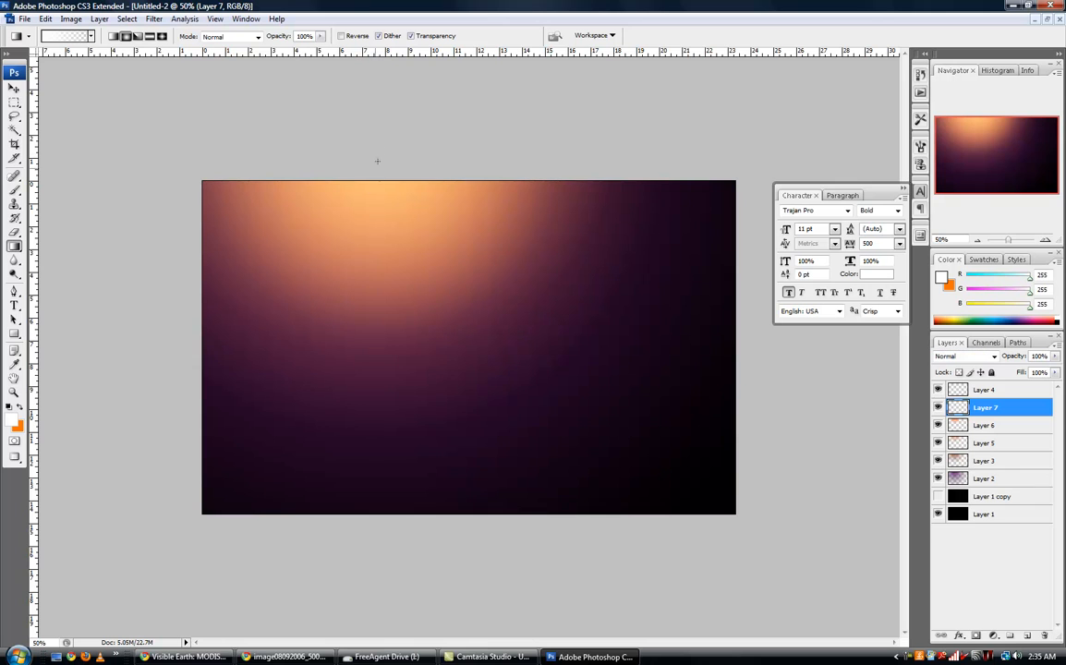
pyautogui.moveTo(378, 180); pyautogui.dragTo(377, 268)
pyautogui.hotkey('ctrl', 'z')
pyautogui.moveTo(363, 180); pyautogui.dragTo(357, 296)
pyautogui.hotkey('ctrl', 'z')
pyautogui.moveTo(384, 163); pyautogui.dragTo(419, 304)
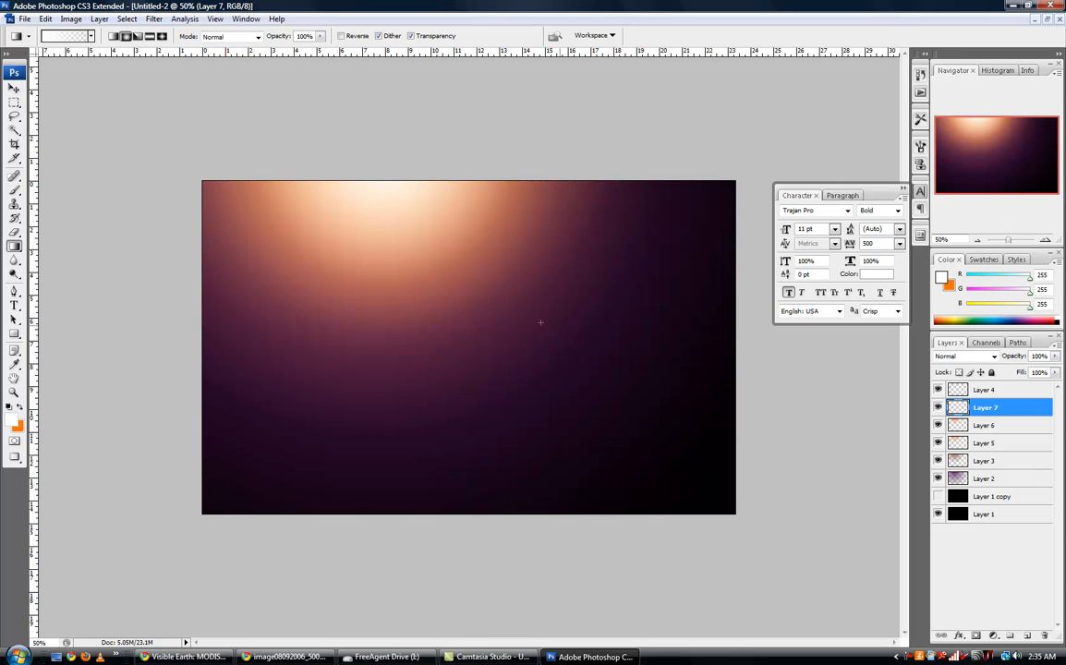
# - Try Screen blending on the white glow in Layer 7, then settle on Overlay at 98% opacity
pyautogui.click(966, 356)
pyautogui.click(956, 153)
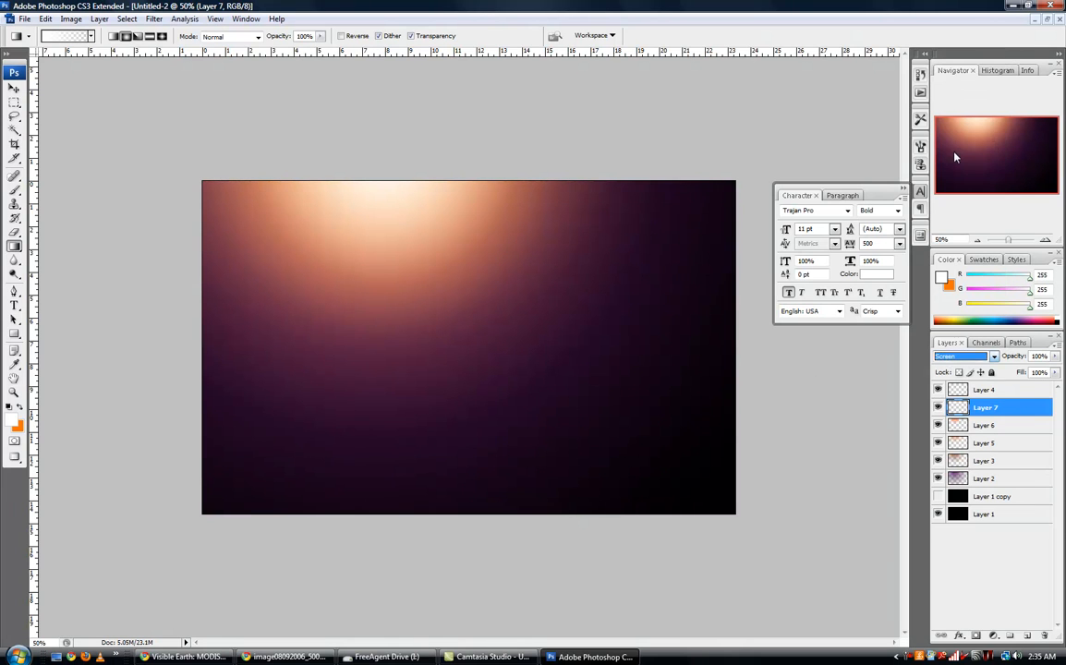
pyautogui.scroll(-3, 969, 358)
pyautogui.scroll(1, 970, 359)
pyautogui.click(1056, 357)
pyautogui.moveTo(1045, 369); pyautogui.dragTo(1055, 369)
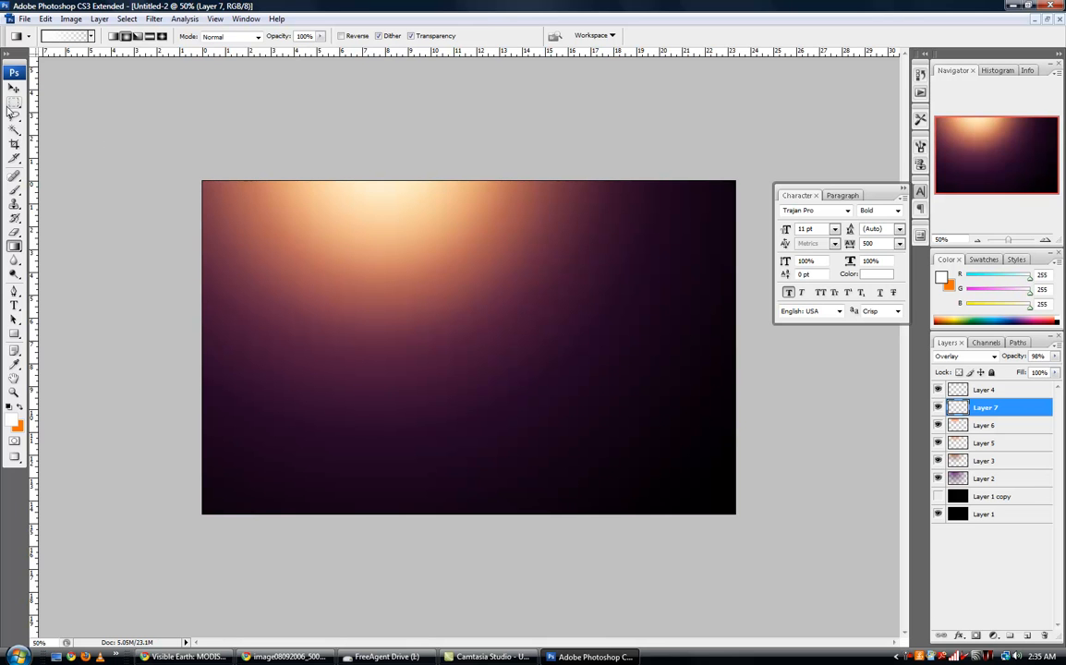
# - Examine the smoothness of the glow's colour transitions at 100% magnification
pyautogui.moveTo(14, 102); pyautogui.dragTo(40, 100)
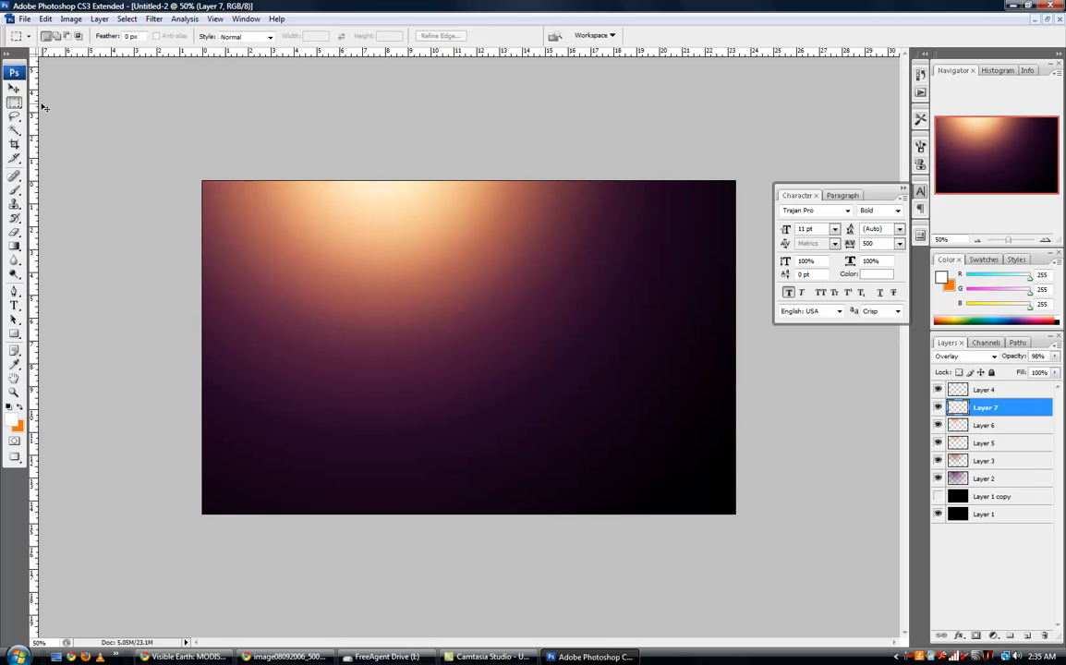
pyautogui.hotkey('ctrl', '+')
pyautogui.hotkey('ctrl', '+')
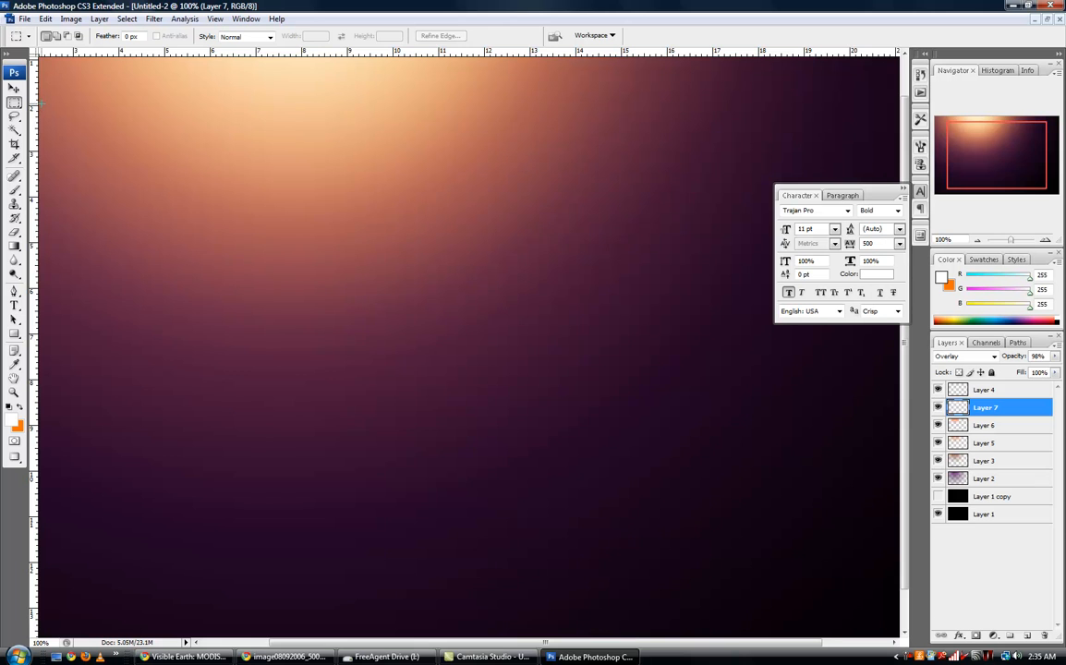
pyautogui.moveTo(260, 222); pyautogui.dragTo(430, 427)
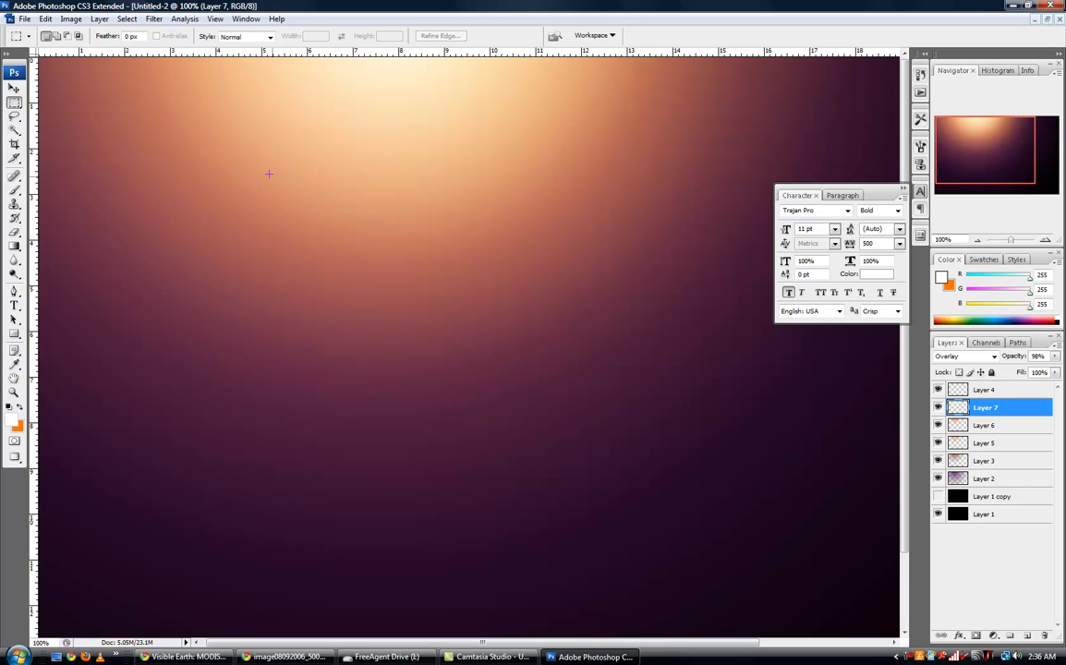
pyautogui.moveTo(498, 382); pyautogui.dragTo(505, 114)
pyautogui.moveTo(468, 148); pyautogui.dragTo(529, 350)
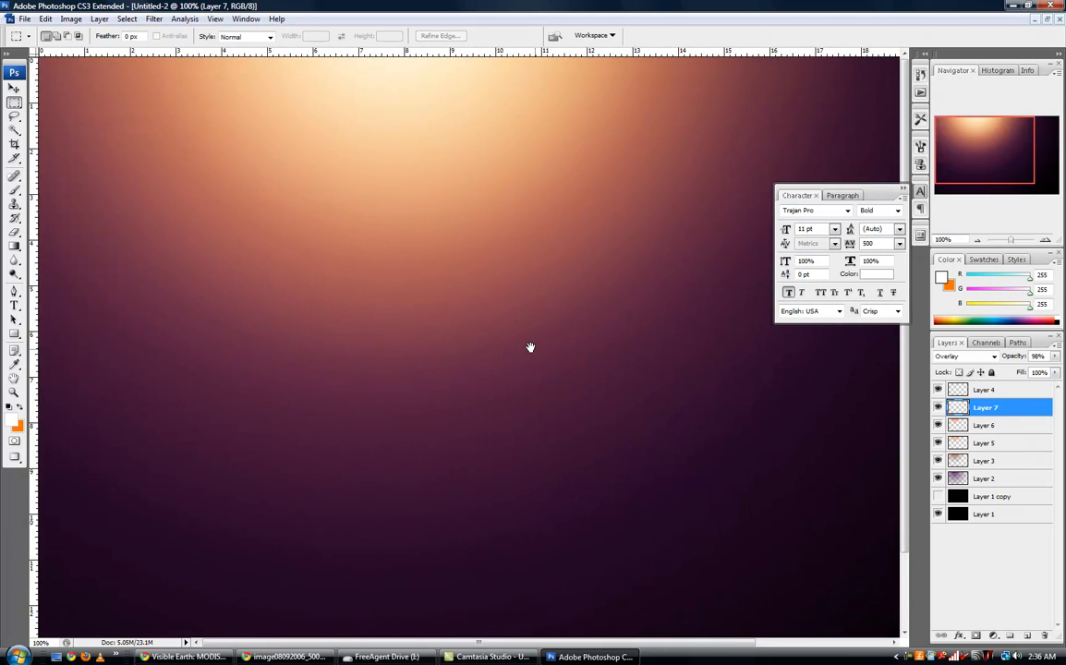
pyautogui.moveTo(436, 317); pyautogui.dragTo(633, 364)
pyautogui.moveTo(462, 376); pyautogui.dragTo(468, 377)
# - Duplicate the five glow layers, Layer 7 through Layer 2, within the same document and merge the copies into one layer
pyautogui.keyDown('shift'); pyautogui.click(970, 427); pyautogui.keyUp('shift')
pyautogui.keyDown('shift'); pyautogui.click(977, 445); pyautogui.keyUp('shift')
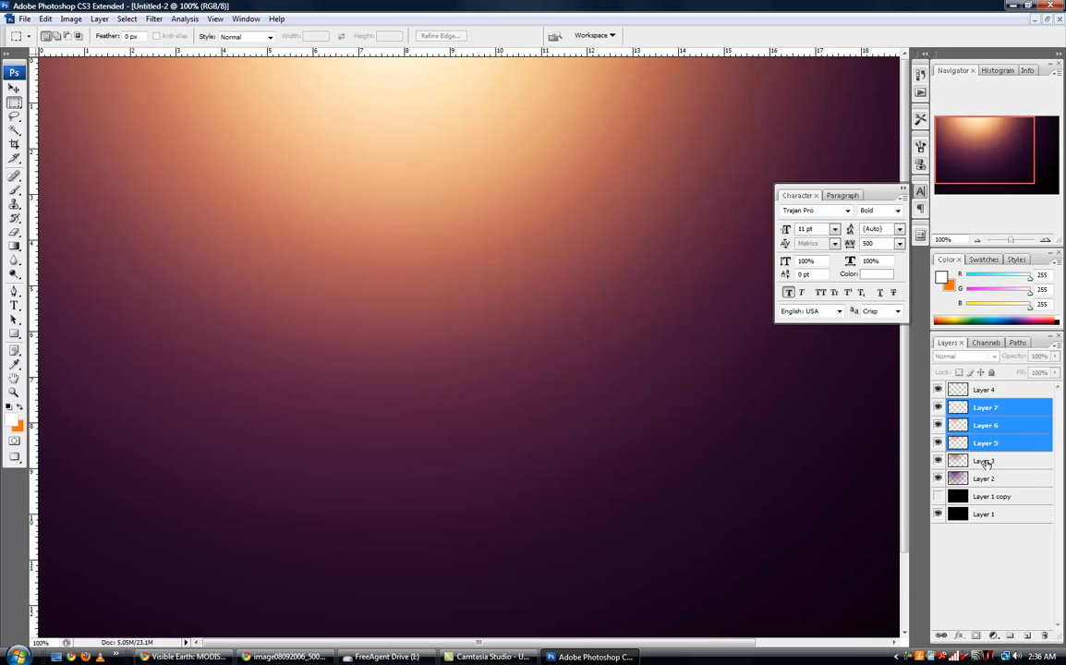
pyautogui.keyDown('shift'); pyautogui.click(985, 461); pyautogui.keyUp('shift')
pyautogui.keyDown('shift'); pyautogui.click(985, 478); pyautogui.keyUp('shift')
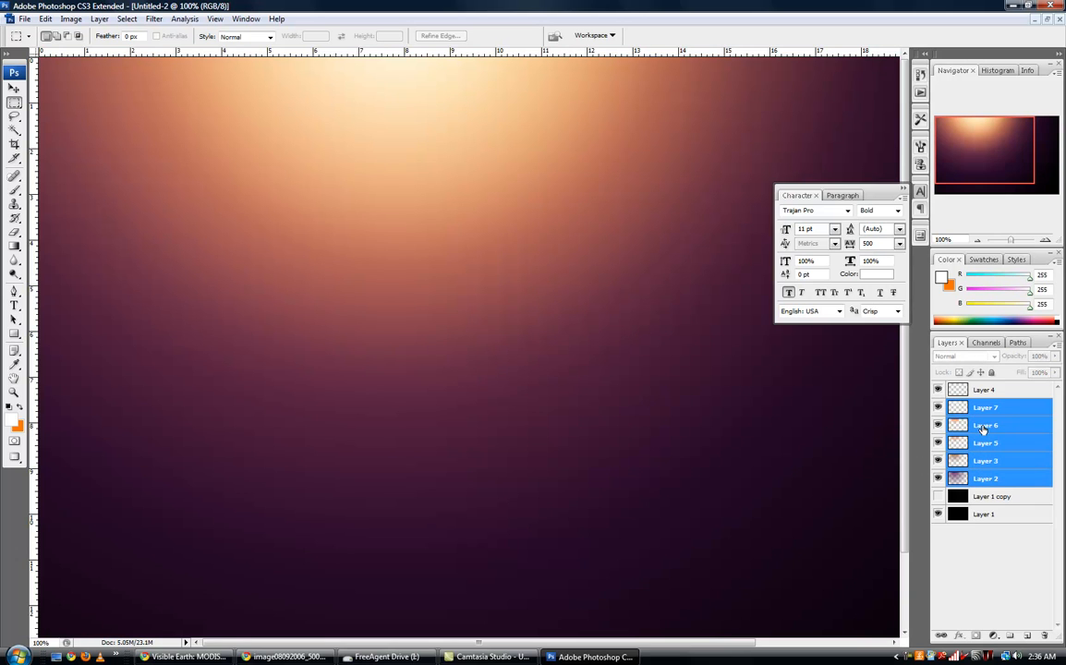
pyautogui.rightClick(985, 408)
pyautogui.click(878, 150)
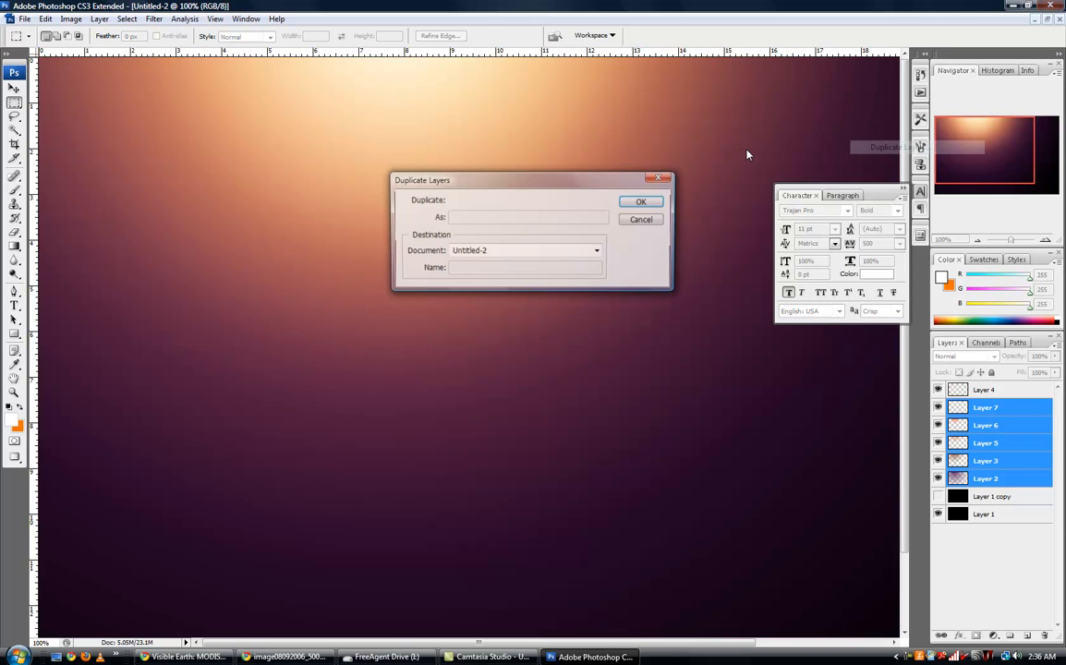
pyautogui.click(642, 202)
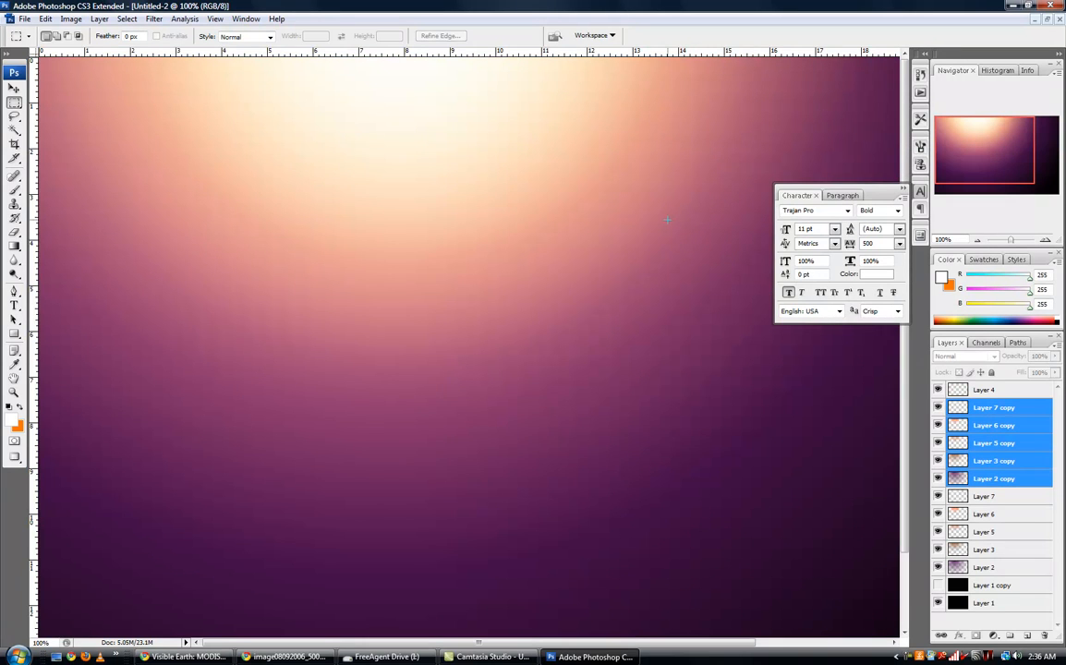
pyautogui.hotkey('ctrl', 'e')
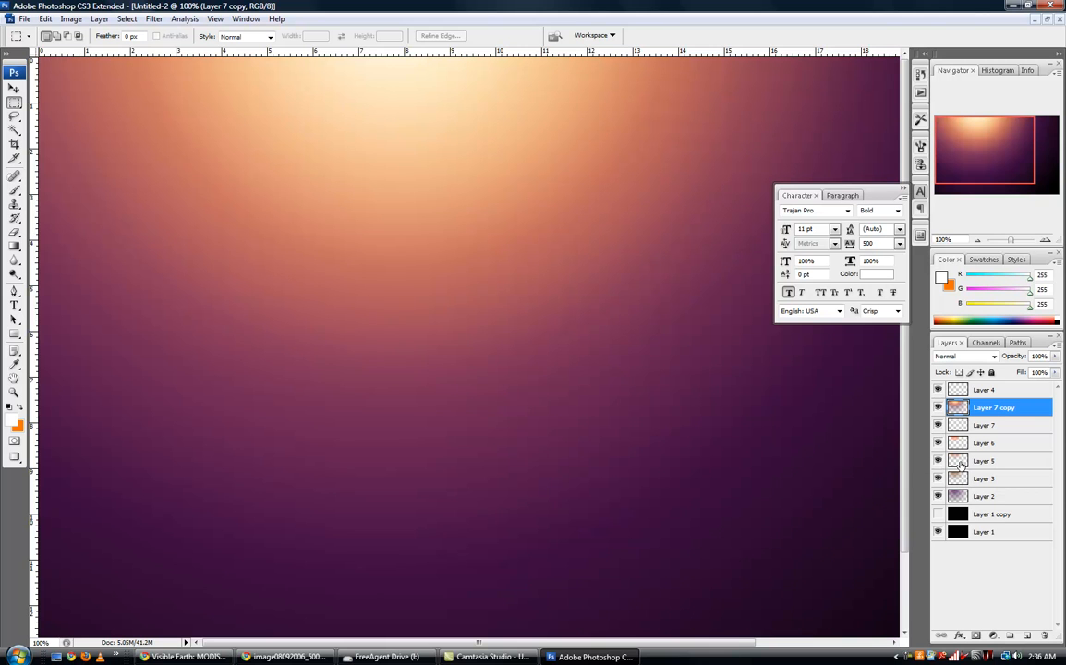
# - Hide the original glow layers 7, 6, 5, 3 and 2, and set the merged glow layer's blend mode to Screen
pyautogui.click(938, 425)
pyautogui.click(939, 443)
pyautogui.click(938, 460)
pyautogui.click(938, 477)
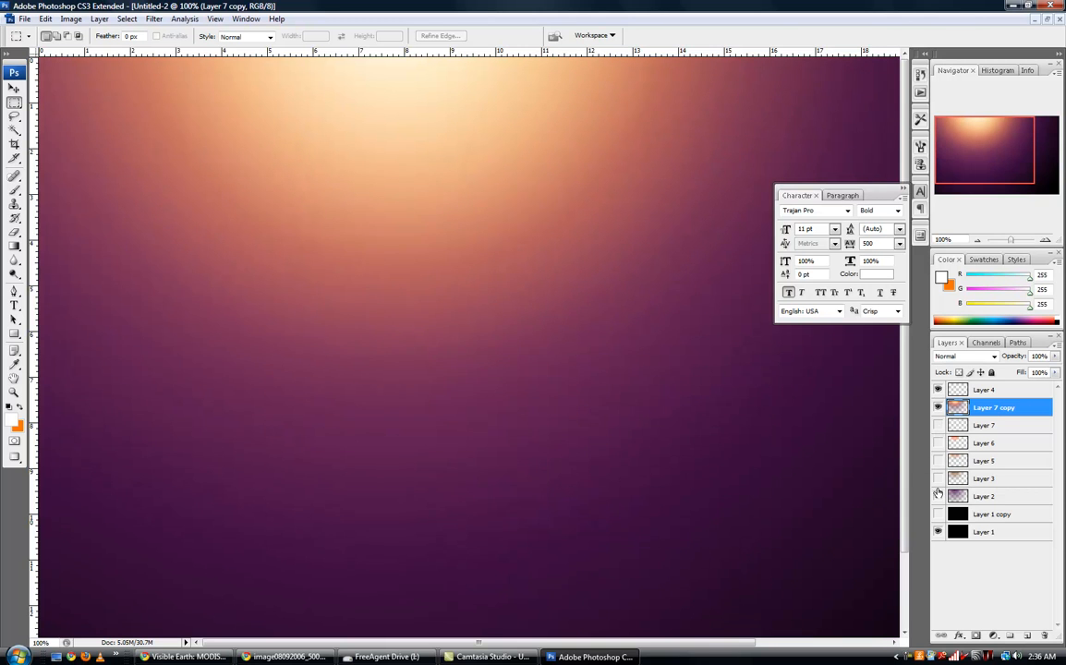
pyautogui.click(938, 496)
pyautogui.click(966, 356)
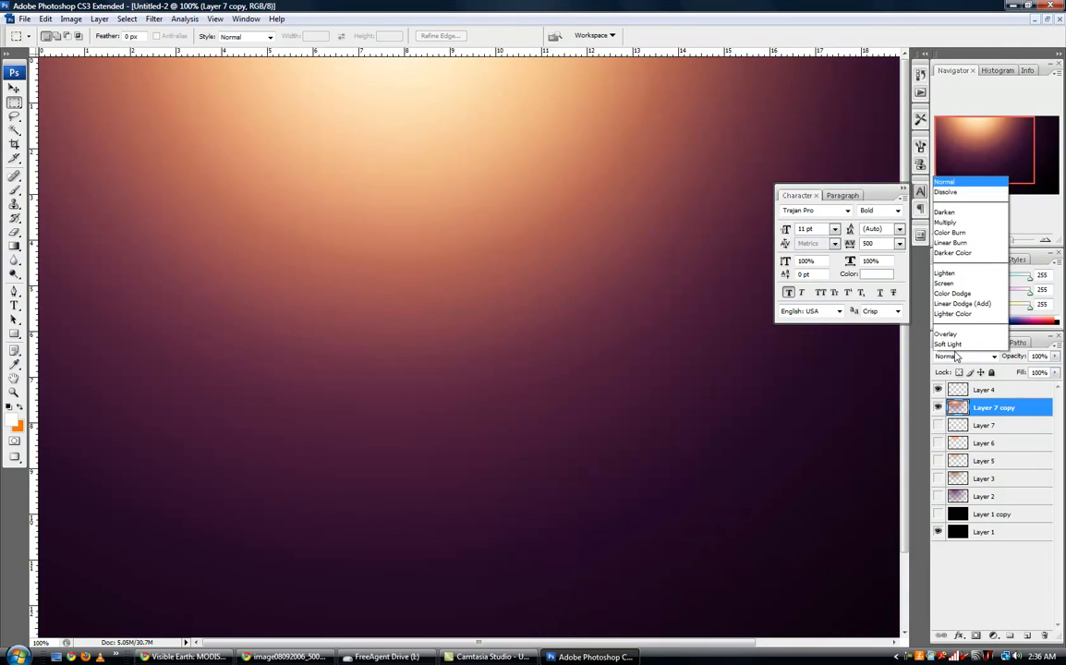
pyautogui.click(954, 154)
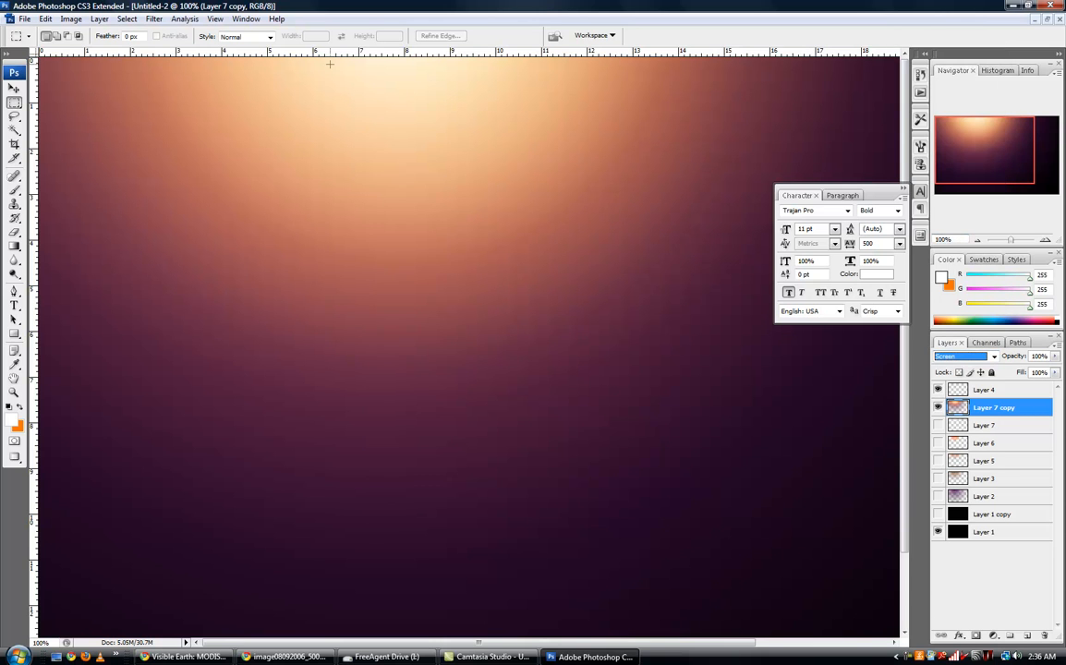
# - Apply a Smart Blur to the merged glow layer with a threshold of about 71, Low quality and Normal mode
pyautogui.click(153, 18)
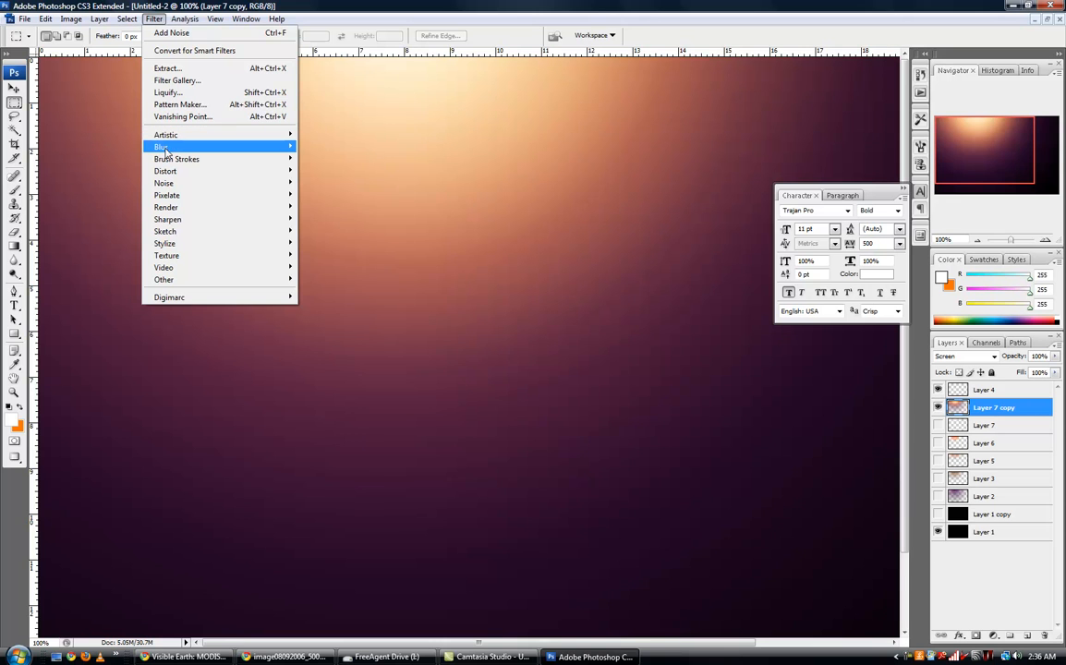
pyautogui.moveTo(163, 148)
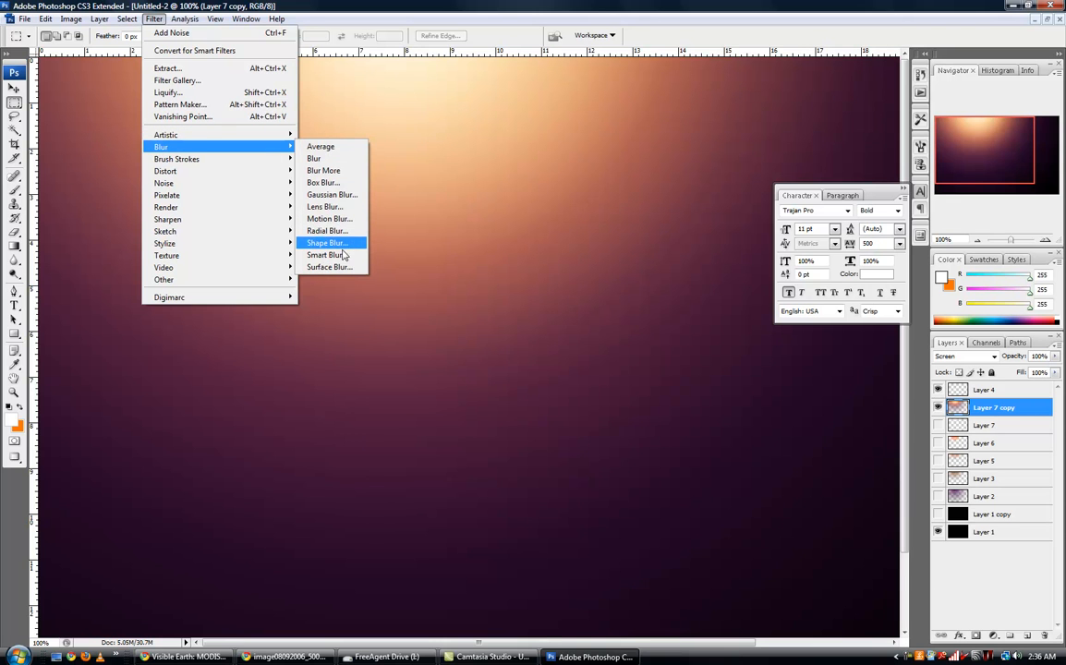
pyautogui.click(333, 255)
pyautogui.moveTo(482, 355); pyautogui.dragTo(533, 353)
pyautogui.moveTo(452, 318); pyautogui.dragTo(540, 355)
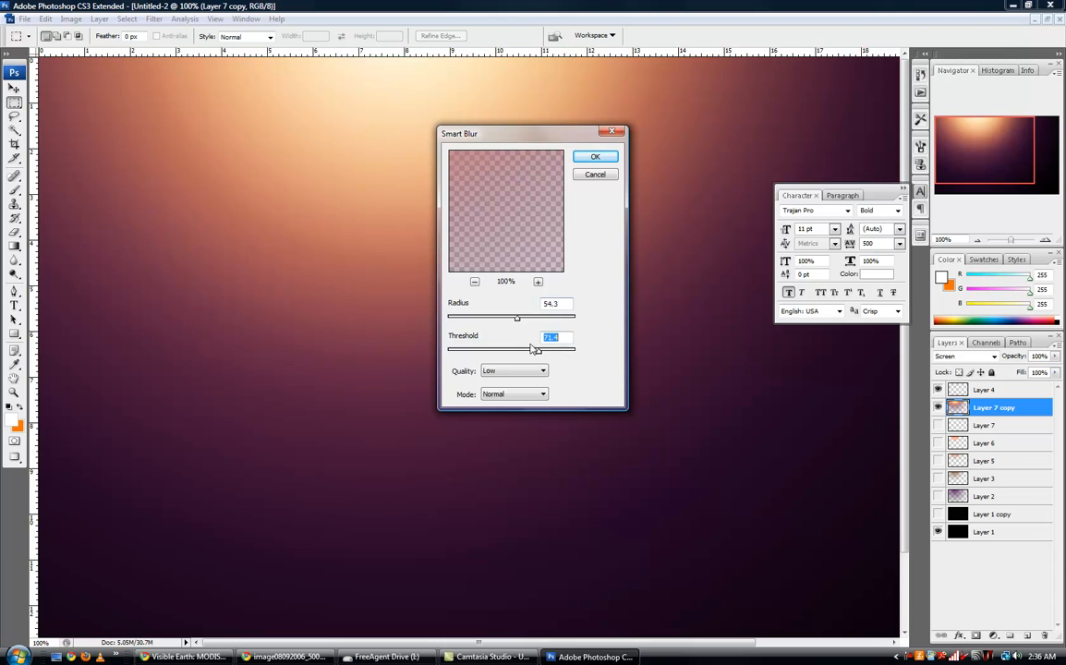
pyautogui.click(524, 321)
pyautogui.click(590, 160)
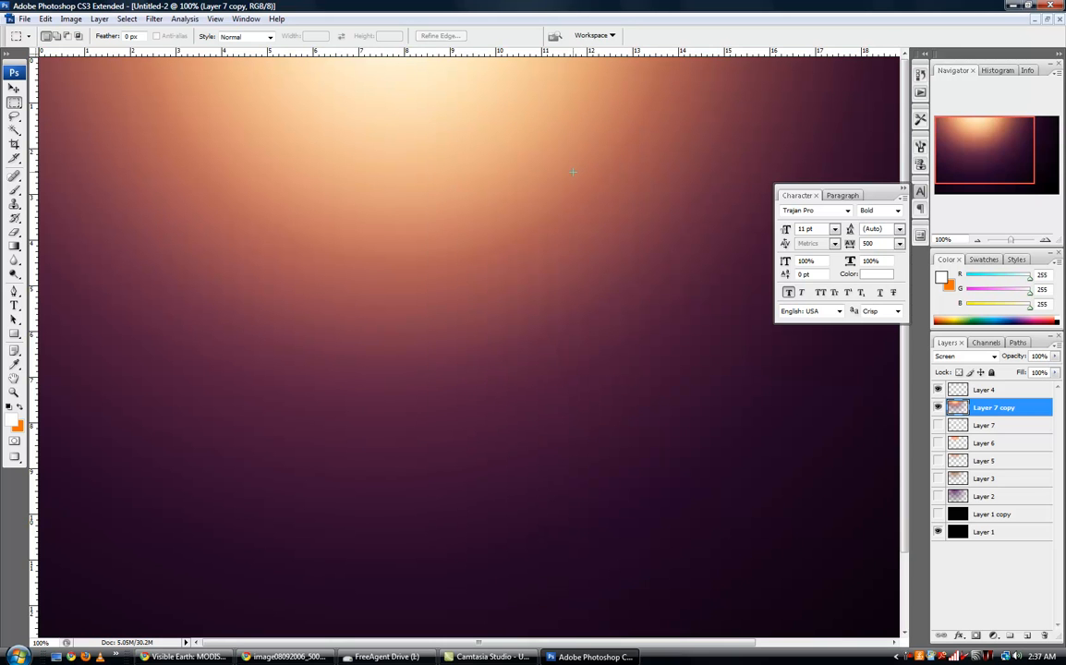
# - Inspect the blurred glow and apply a Gaussian Blur with a 1.6-pixel radius to the merged layer
pyautogui.moveTo(527, 249); pyautogui.dragTo(550, 297)
pyautogui.moveTo(478, 265); pyautogui.dragTo(478, 255)
pyautogui.moveTo(352, 235); pyautogui.dragTo(472, 344)
pyautogui.moveTo(235, 294); pyautogui.dragTo(317, 330)
pyautogui.click(153, 18)
pyautogui.moveTo(186, 147)
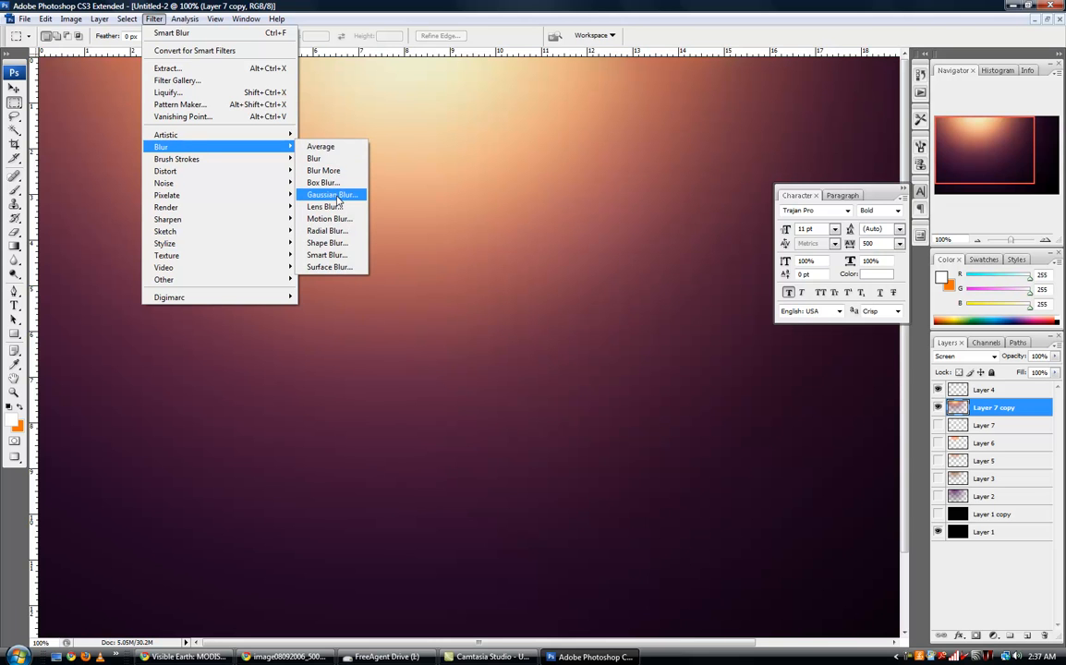
pyautogui.click(339, 195)
pyautogui.moveTo(470, 342); pyautogui.dragTo(455, 346)
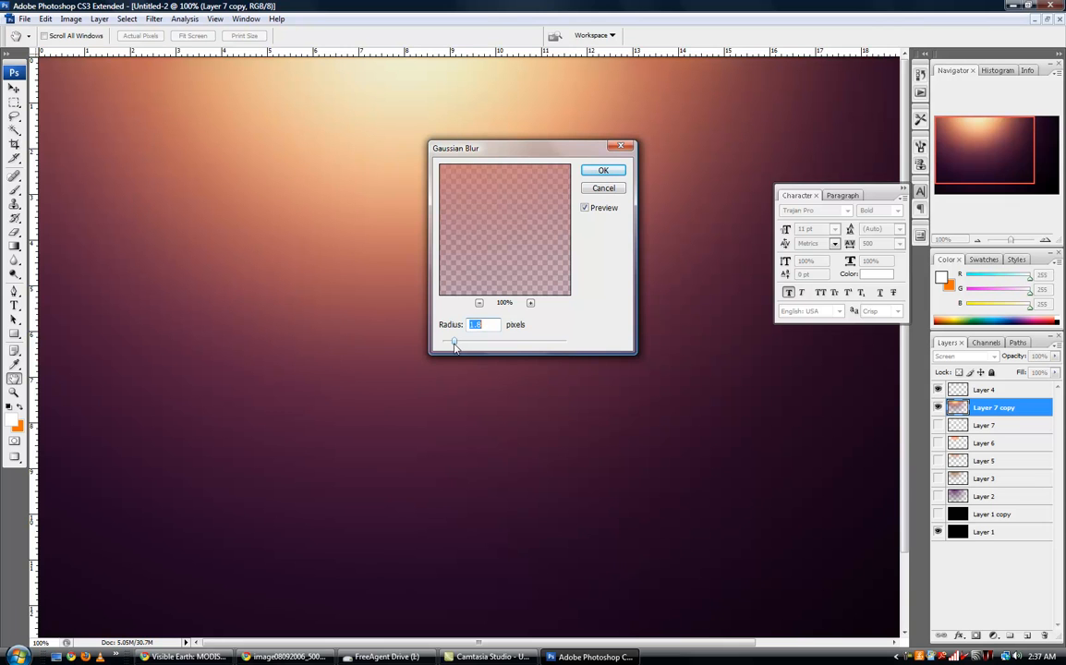
pyautogui.moveTo(454, 348); pyautogui.dragTo(452, 347)
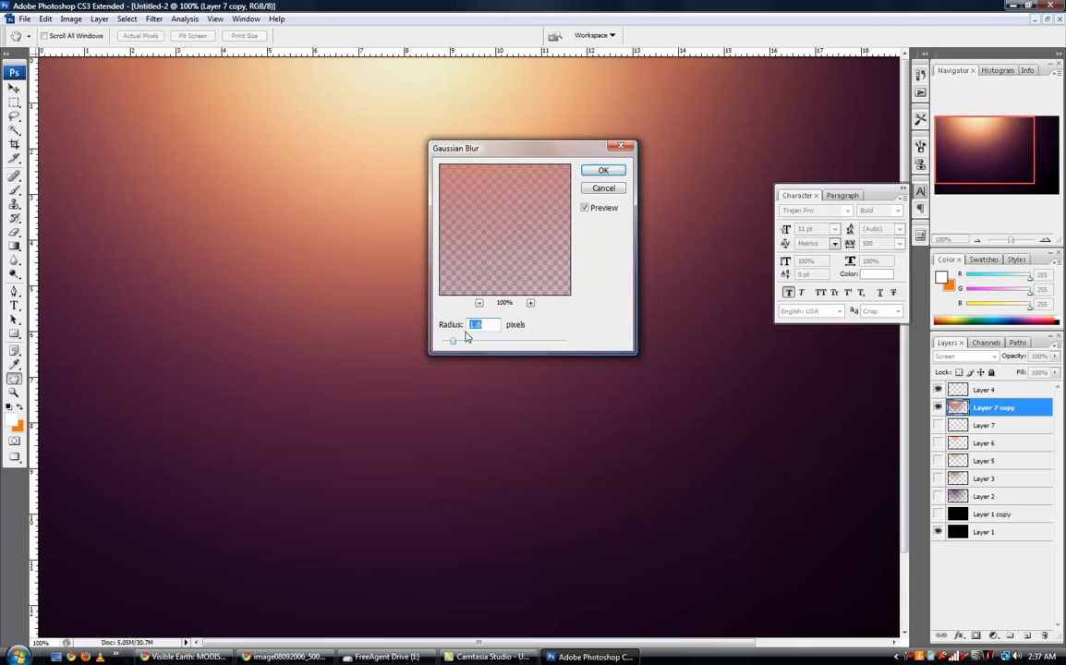
pyautogui.click(605, 173)
pyautogui.click(154, 19)
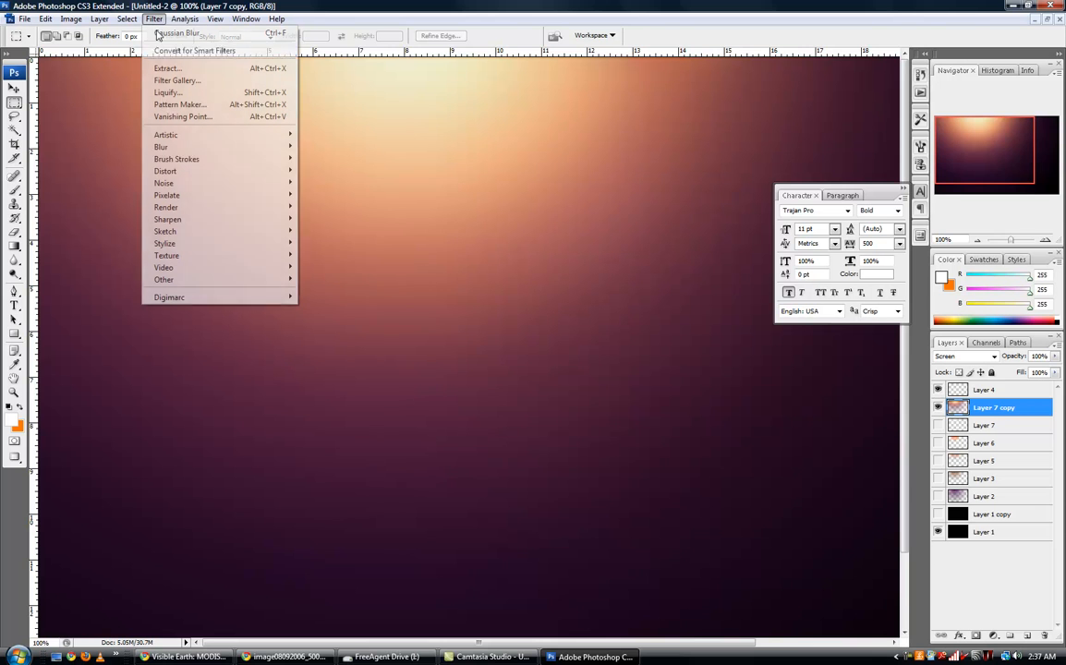
pyautogui.moveTo(185, 147)
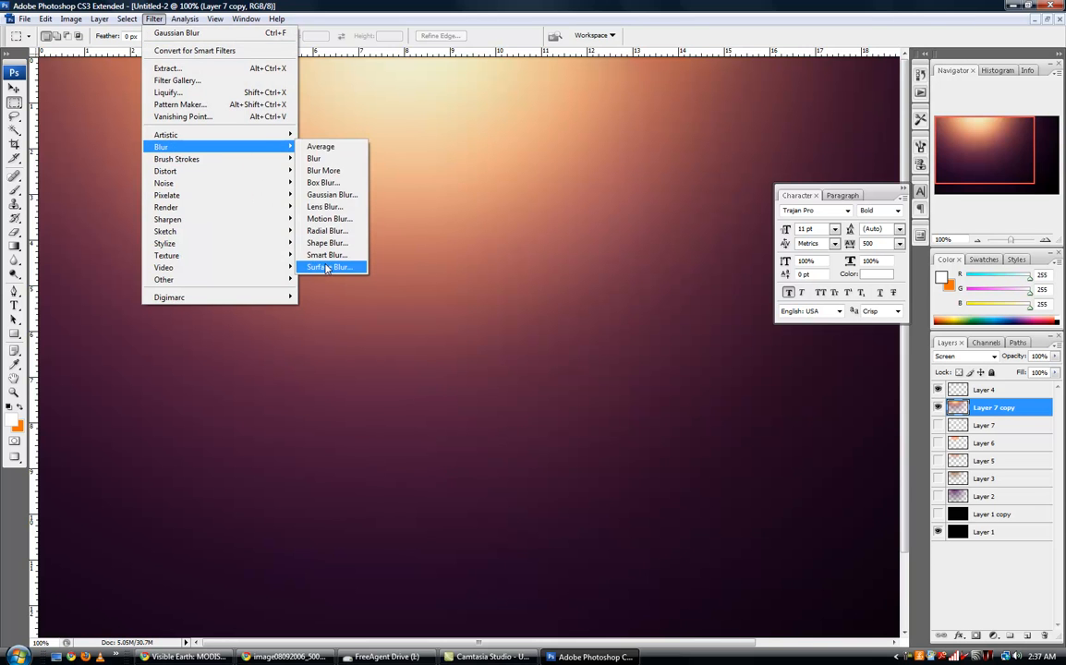
pyautogui.click(332, 266)
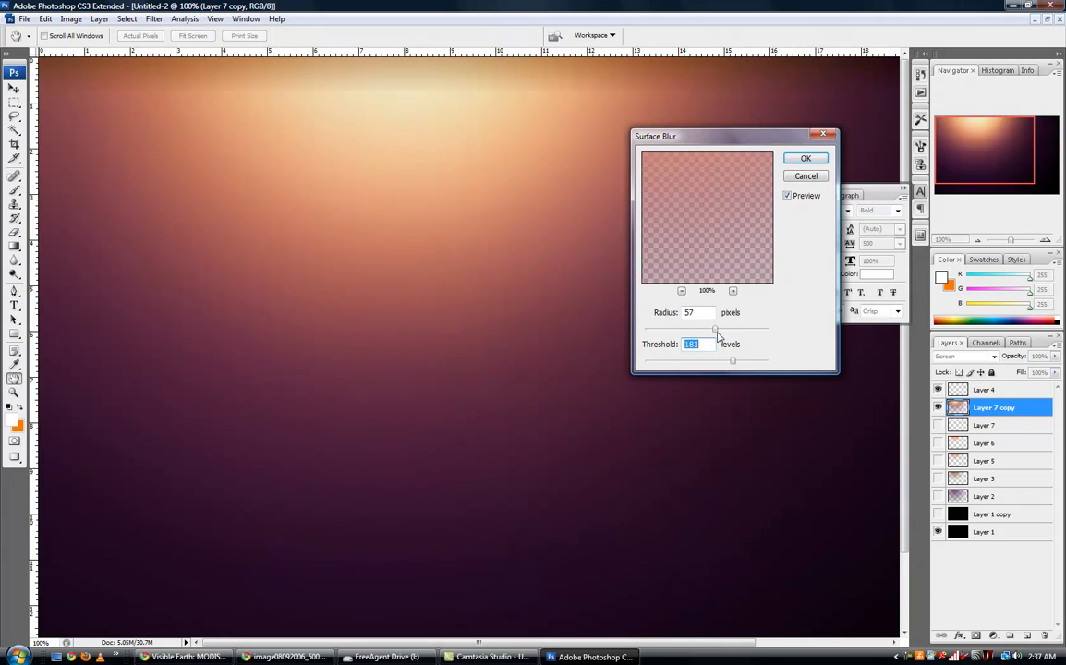
pyautogui.moveTo(714, 334)
pyautogui.mouseDown()
pyautogui.moveTo(697, 330)
pyautogui.moveTo(738, 360)
pyautogui.moveTo(701, 335)
pyautogui.mouseUp()
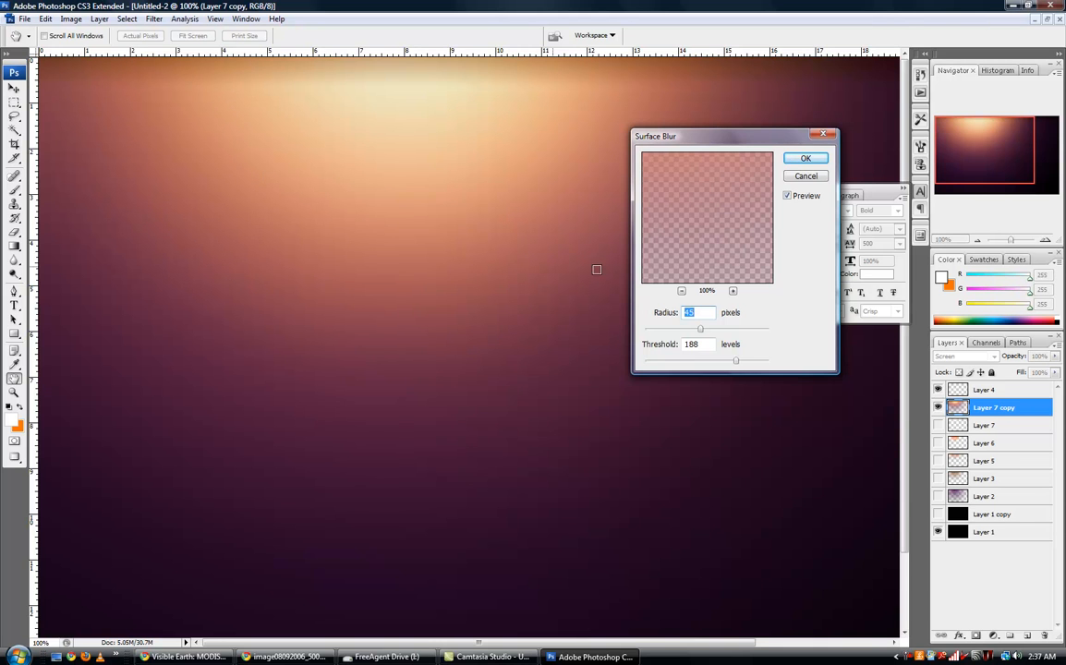
pyautogui.click(806, 177)
# - Duplicate the blurred, merged glow layer
pyautogui.moveTo(610, 267); pyautogui.dragTo(641, 315)
pyautogui.moveTo(511, 326); pyautogui.dragTo(490, 329)
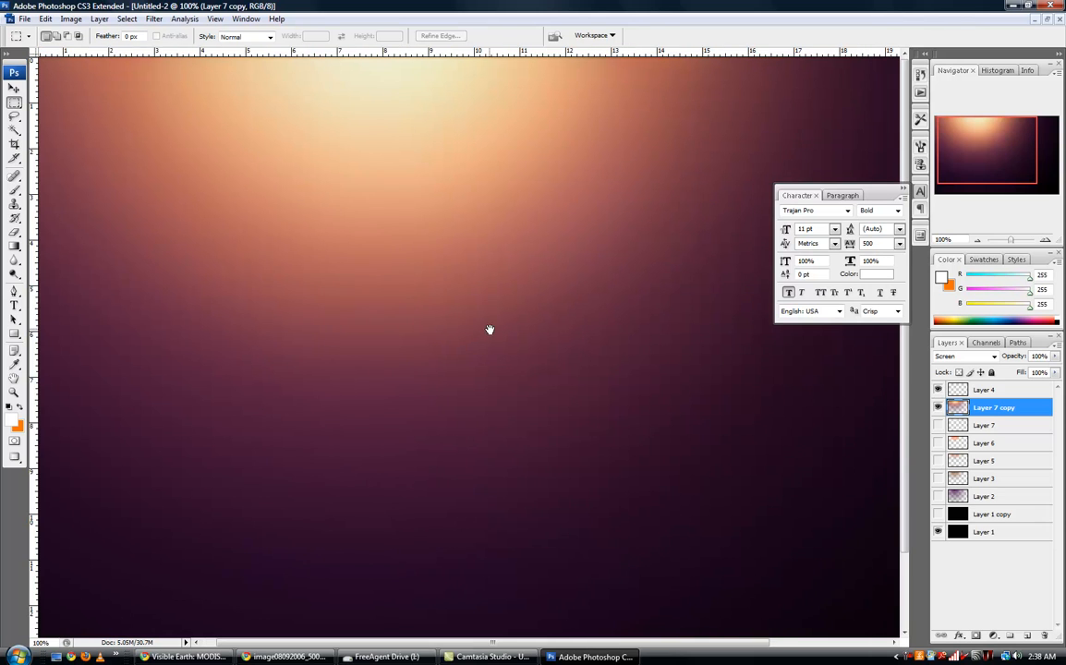
pyautogui.hotkey('ctrl', 'j')
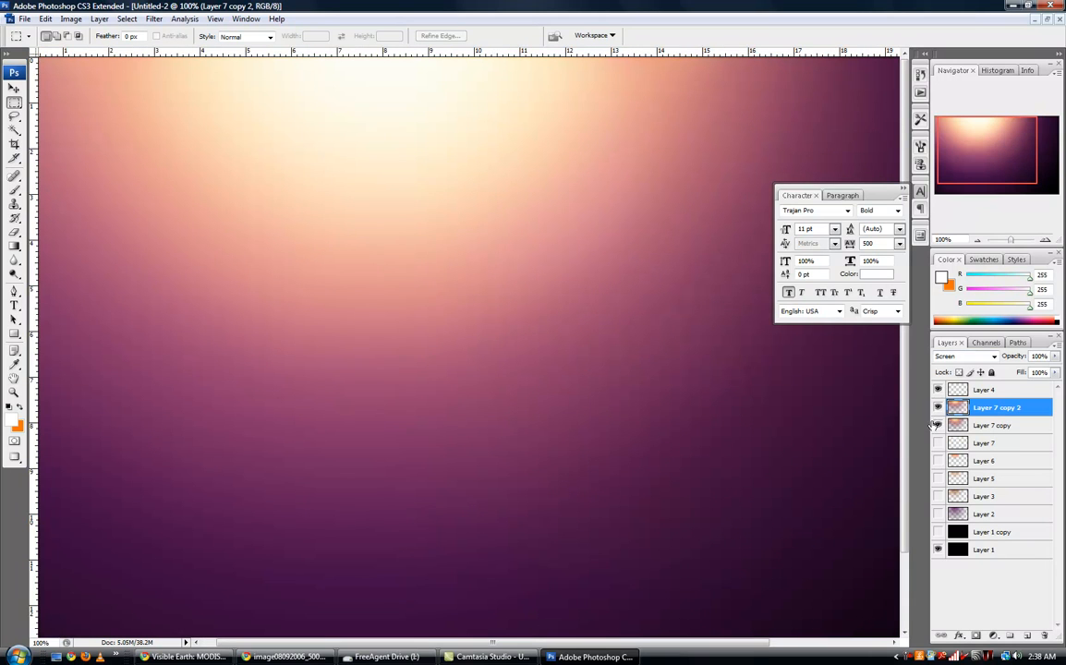
# - Hide Layer 7 copy and apply a Surface Blur to Layer 7 copy 2 with a 45-pixel radius and a threshold of 173
pyautogui.click(939, 425)
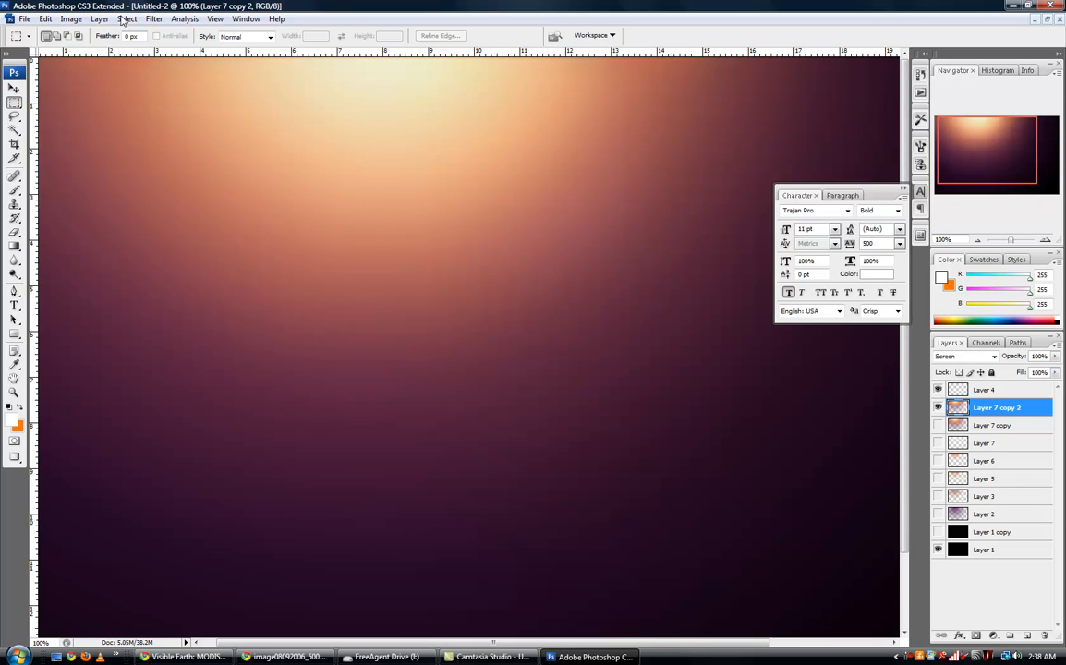
pyautogui.click(154, 19)
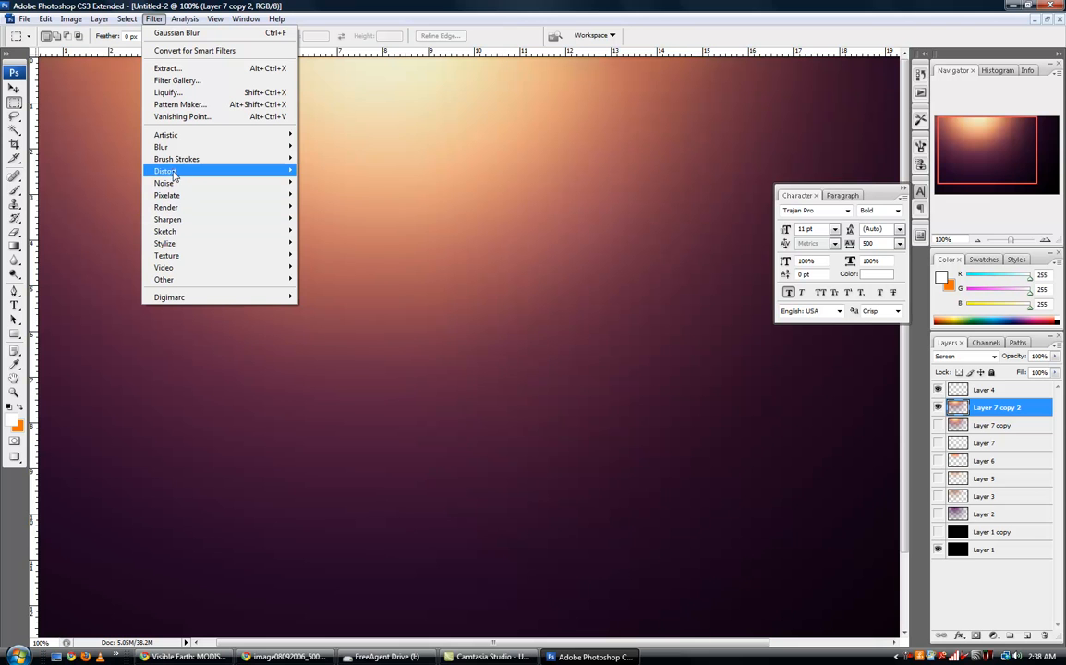
pyautogui.moveTo(162, 147)
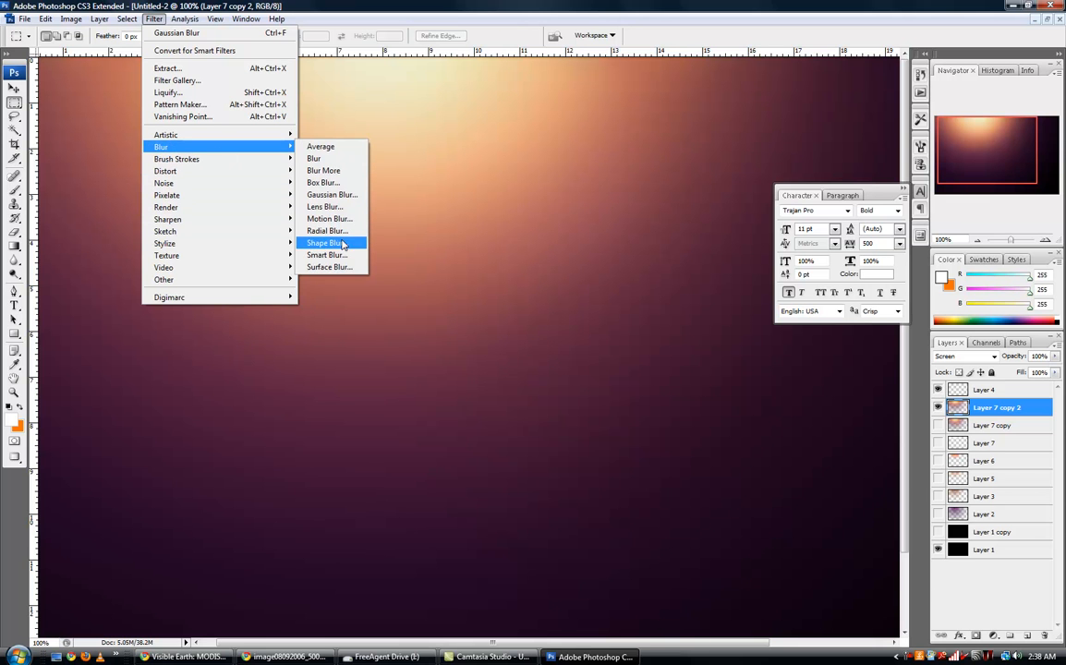
pyautogui.click(331, 267)
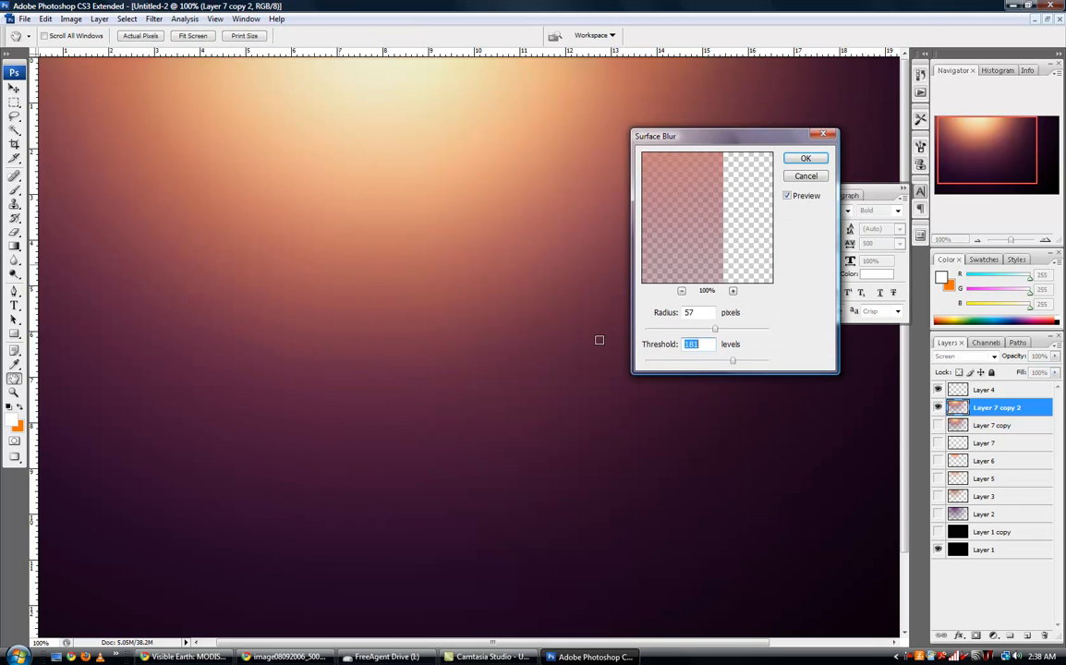
pyautogui.moveTo(714, 330); pyautogui.dragTo(729, 362)
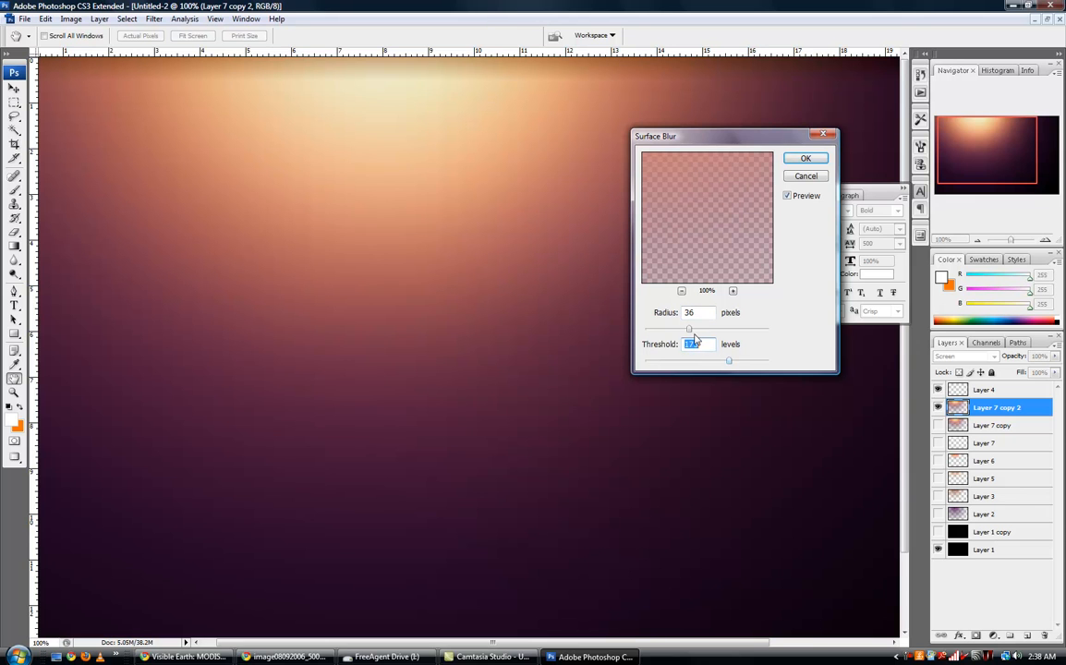
pyautogui.moveTo(689, 329); pyautogui.dragTo(700, 329)
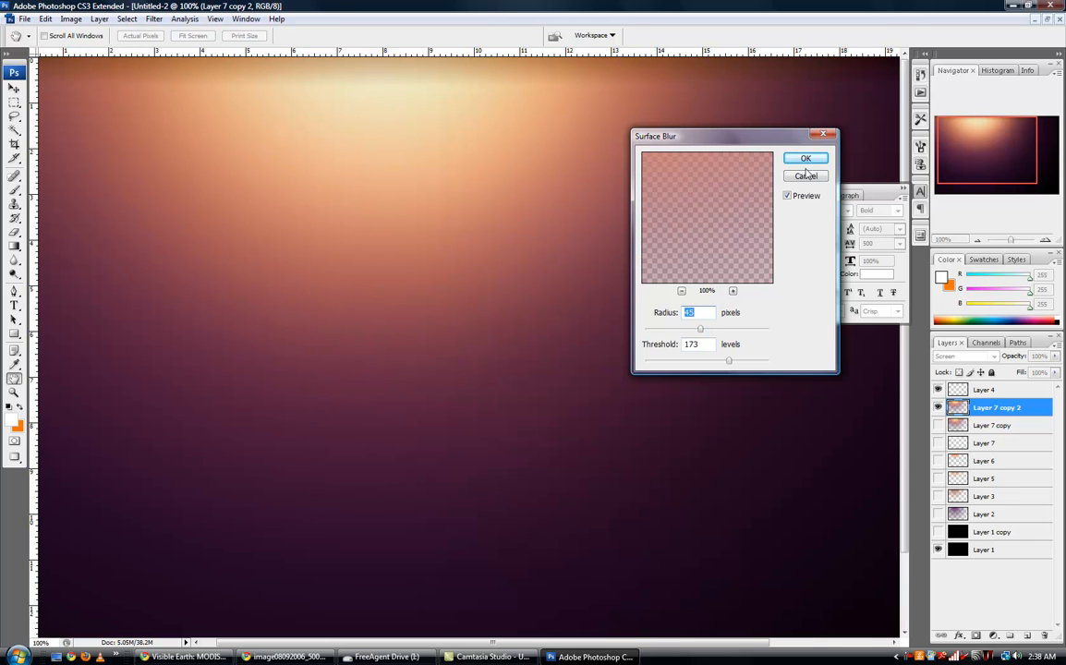
pyautogui.moveTo(695, 331)
pyautogui.mouseDown()
pyautogui.moveTo(651, 331)
pyautogui.moveTo(708, 333)
pyautogui.mouseUp()
pyautogui.click(802, 160)
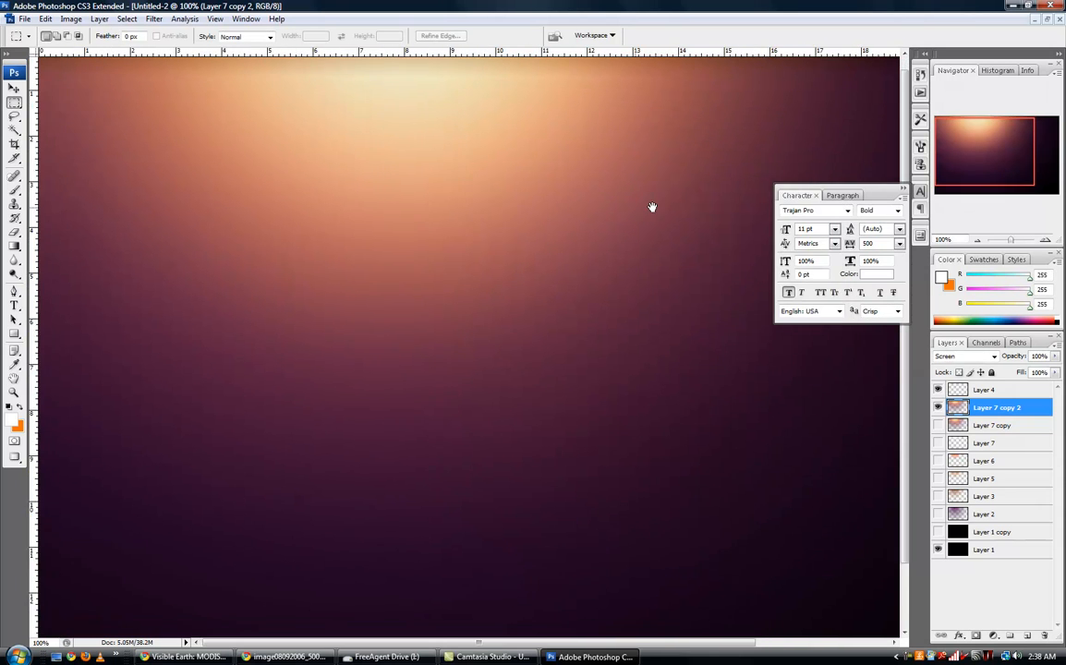
# - Inspect the surface-blurred glow, show Layer 7 copy again, and toggle Layer 7 copy 2 to compare the image with and without it
pyautogui.moveTo(616, 251); pyautogui.dragTo(673, 300)
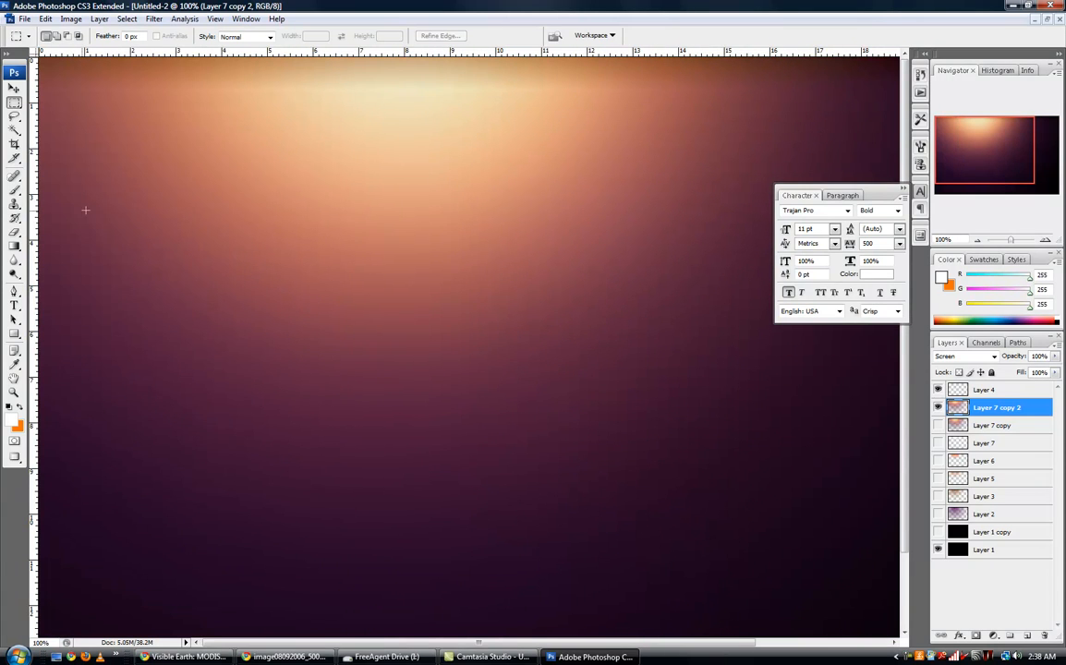
pyautogui.hotkey('ctrl', '-')
pyautogui.hotkey('ctrl', '-')
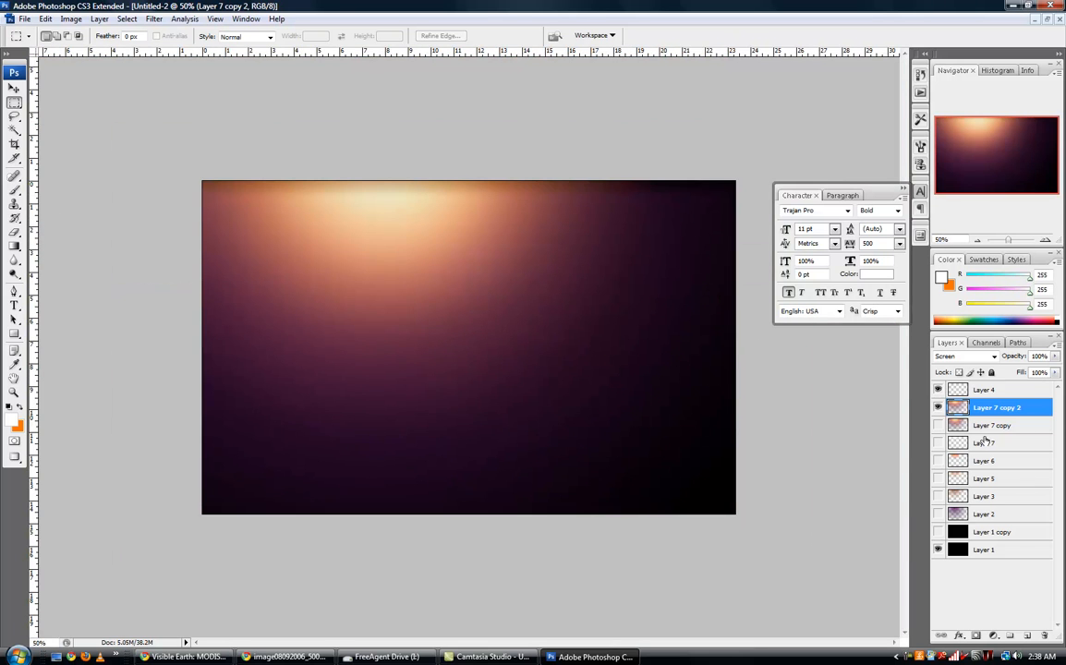
pyautogui.click(938, 426)
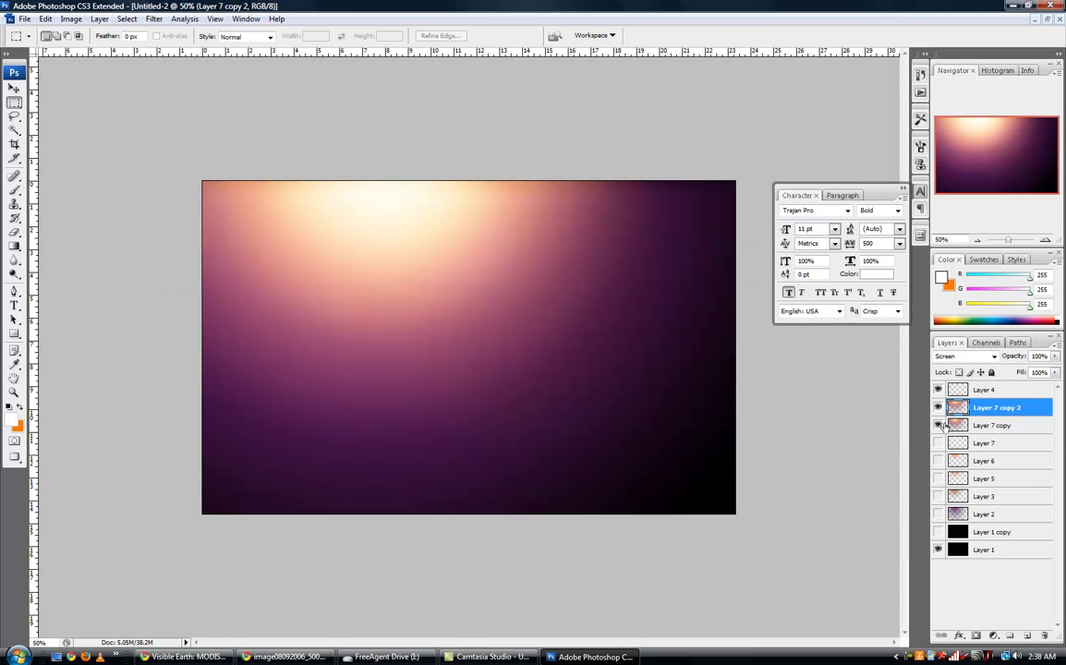
pyautogui.click(939, 408)
pyautogui.click(939, 408)
pyautogui.click(939, 407)
pyautogui.click(939, 409)
# - Choose the Eraser with the soft round 300-pixel brush preset for working on Layer 7 copy 2
pyautogui.click(15, 232)
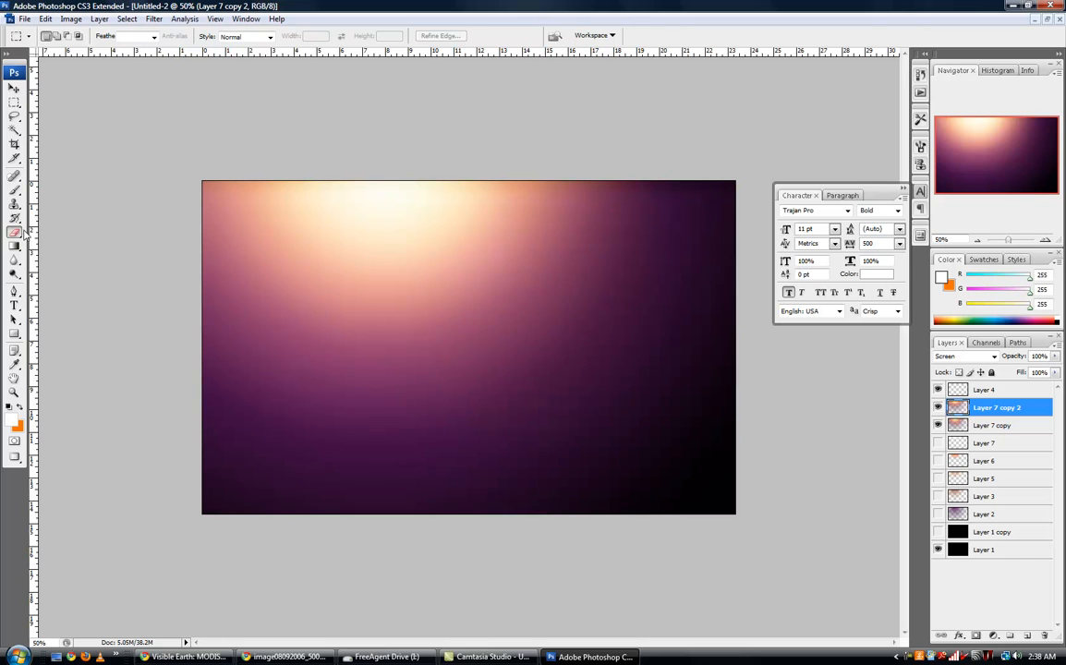
pyautogui.click(37, 211)
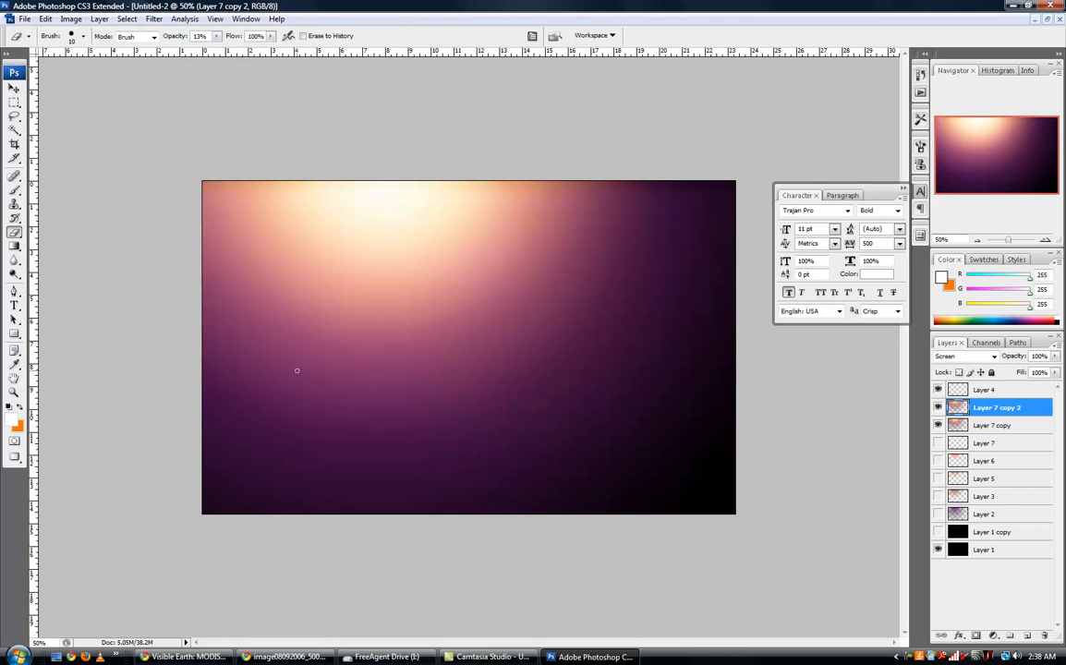
pyautogui.press(']')
pyautogui.press(']')
pyautogui.press(']')
pyautogui.press(']')
pyautogui.press(']')
pyautogui.press(']')
pyautogui.press(']')
pyautogui.press(']')
pyautogui.press(']')
pyautogui.press(']')
pyautogui.press(']')
pyautogui.press(']')
pyautogui.press(']')
pyautogui.press(']')
pyautogui.press(']')
pyautogui.press(']')
pyautogui.press(']')
pyautogui.press(']')
pyautogui.press(']')
pyautogui.press(']')
pyautogui.click(83, 36)
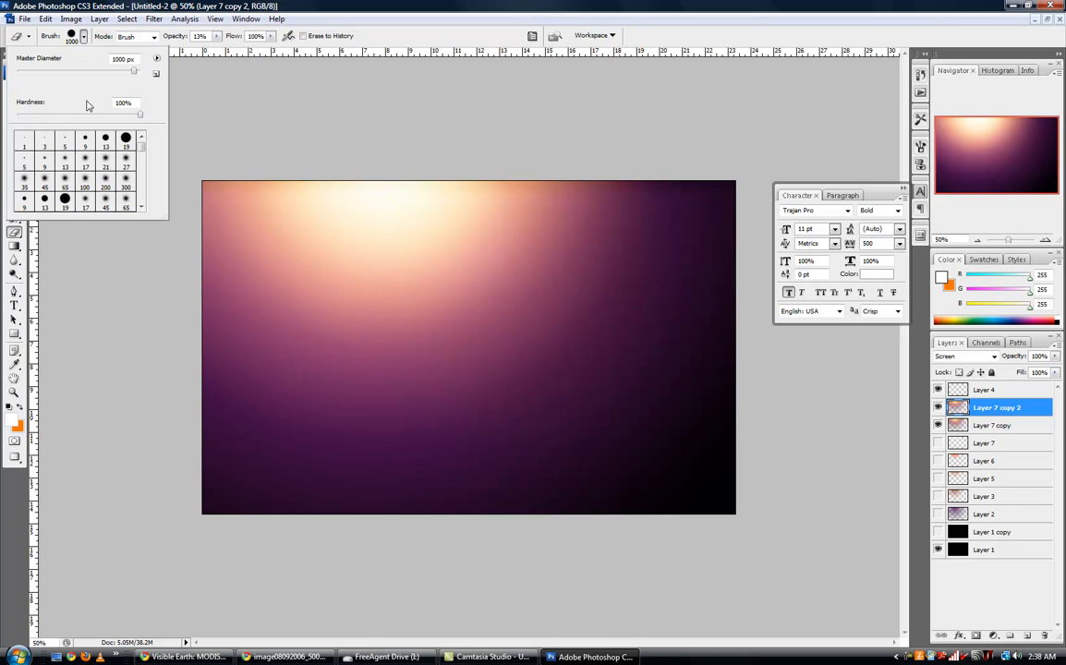
pyautogui.doubleClick(121, 185)
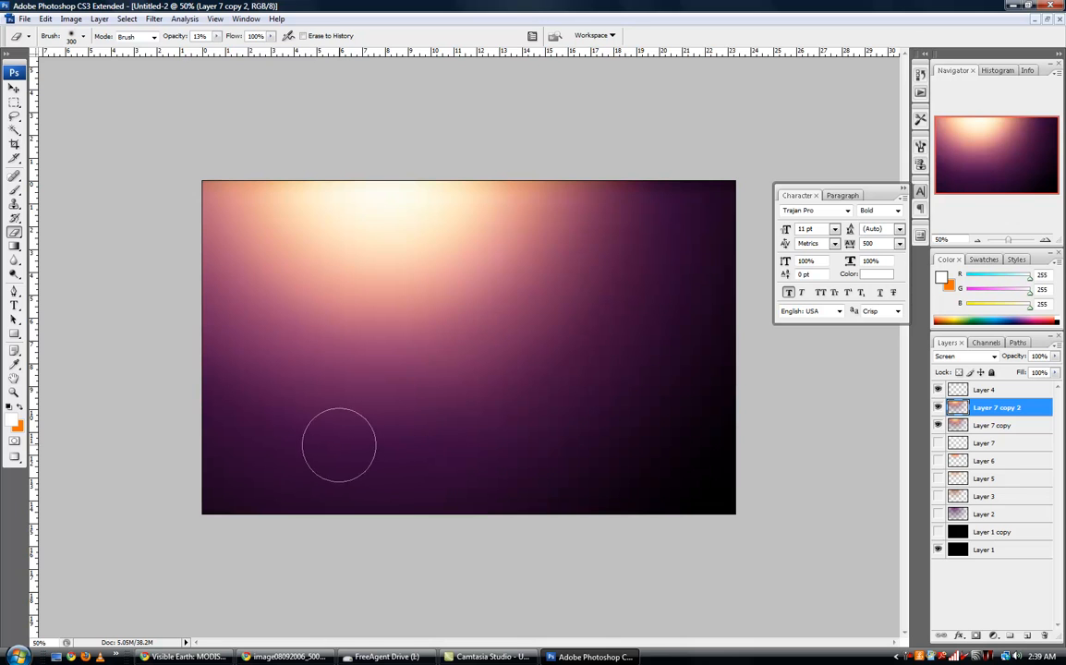
# - Erase the lower and outer parts of the glow on Layer 7 copy 2, ending with a 700-pixel brush at 39% opacity
pyautogui.click(216, 36)
pyautogui.moveTo(214, 48); pyautogui.dragTo(254, 48)
pyautogui.moveTo(232, 428)
pyautogui.mouseDown()
pyautogui.moveTo(474, 428)
pyautogui.moveTo(409, 397)
pyautogui.moveTo(517, 373)
pyautogui.moveTo(294, 369)
pyautogui.moveTo(361, 321)
pyautogui.mouseUp()
pyautogui.click(216, 36)
pyautogui.moveTo(205, 49); pyautogui.dragTo(185, 49)
pyautogui.press(']')
pyautogui.press(']')
pyautogui.press(']')
pyautogui.press(']')
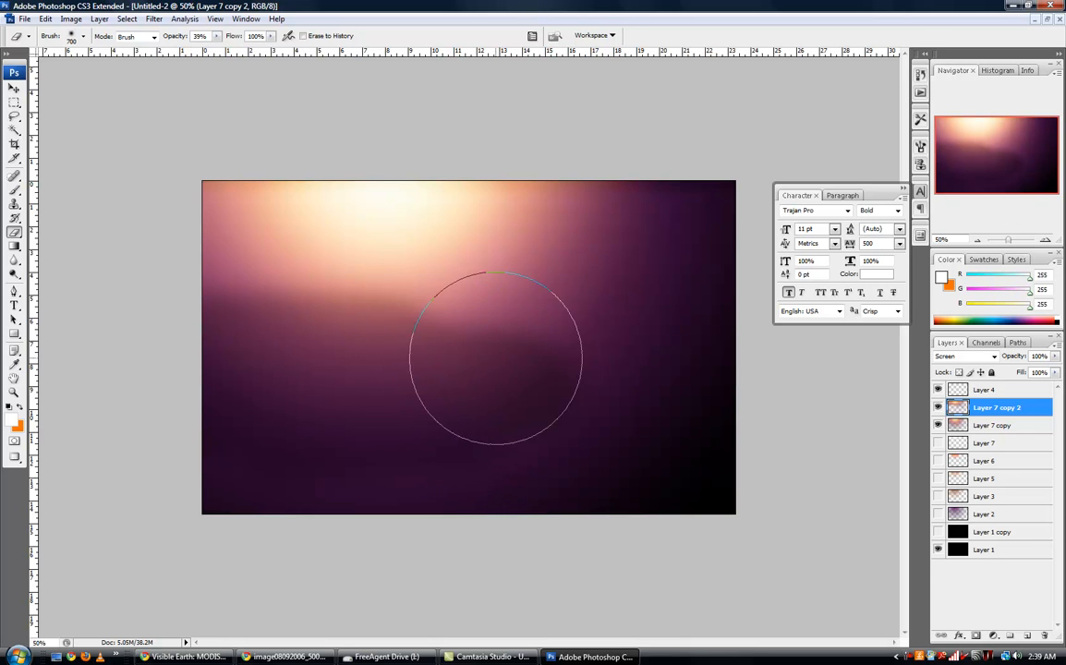
pyautogui.moveTo(496, 359); pyautogui.dragTo(542, 291)
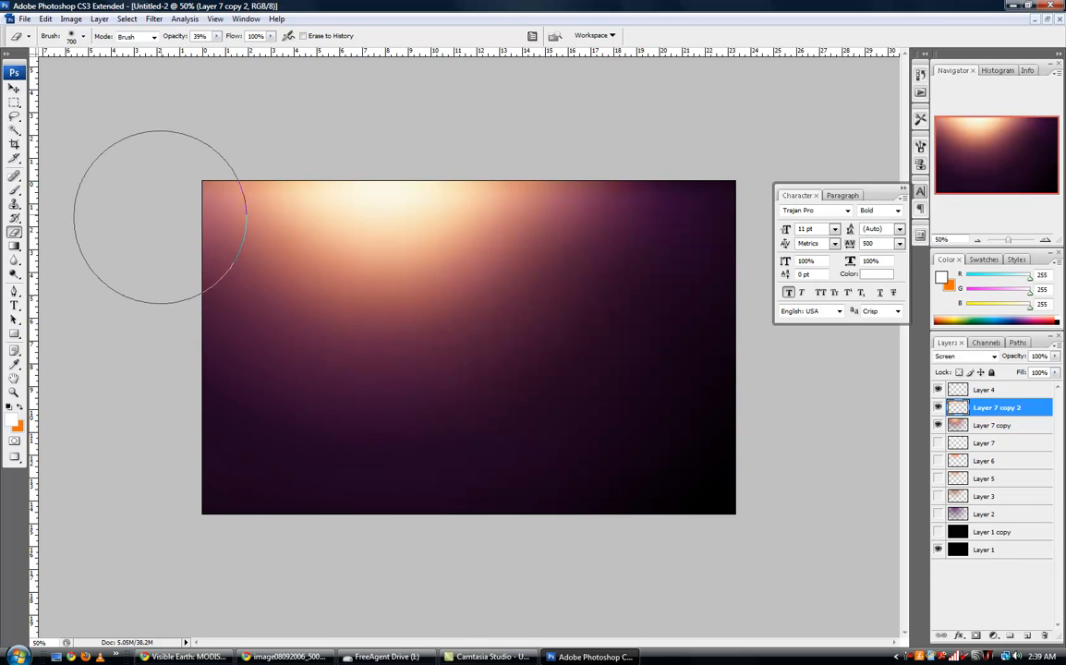
# - Examine the partly erased glow at 100% zoom and compare it with Layer 7 copy 2 shown and hidden
pyautogui.hotkey('ctrl', '+')
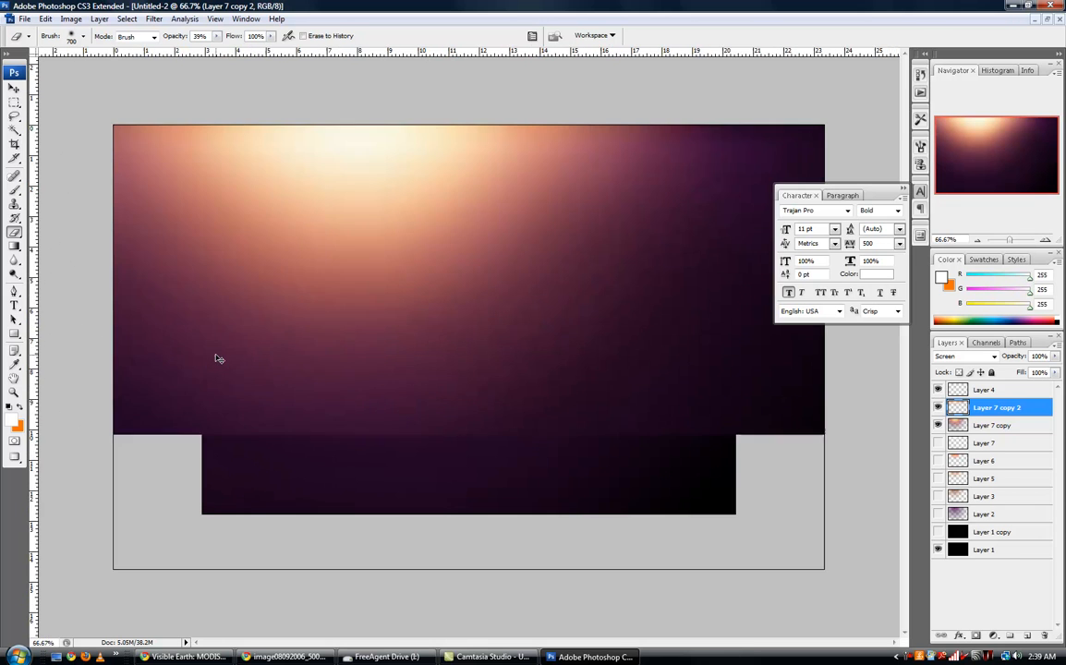
pyautogui.hotkey('ctrl', '+')
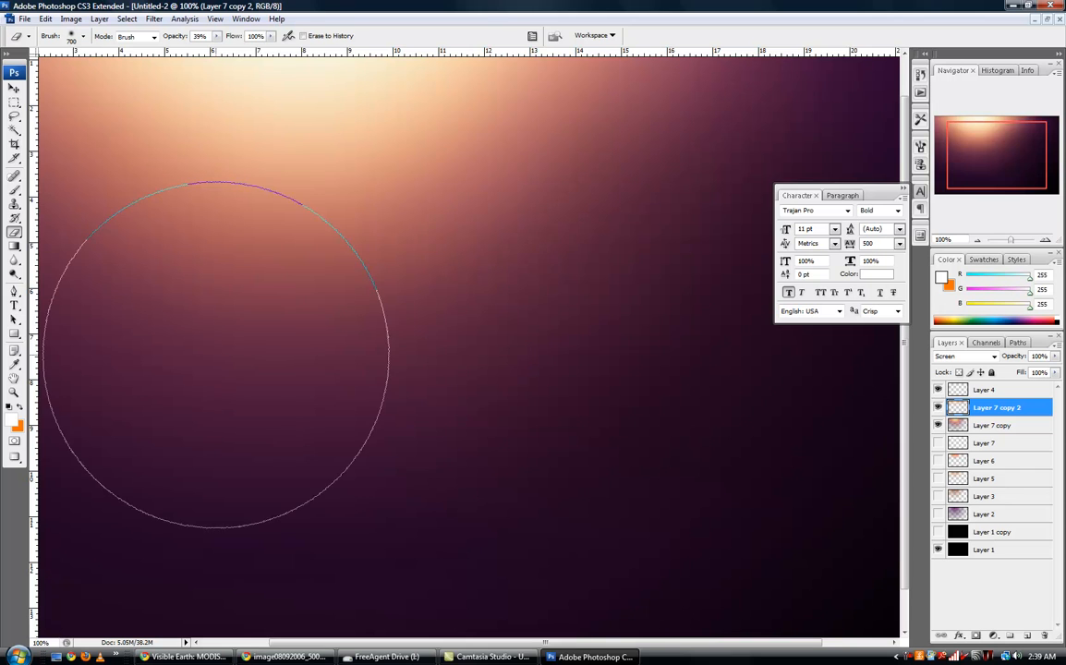
pyautogui.moveTo(257, 338); pyautogui.dragTo(757, 459)
pyautogui.click(938, 407)
pyautogui.click(938, 407)
pyautogui.click(938, 408)
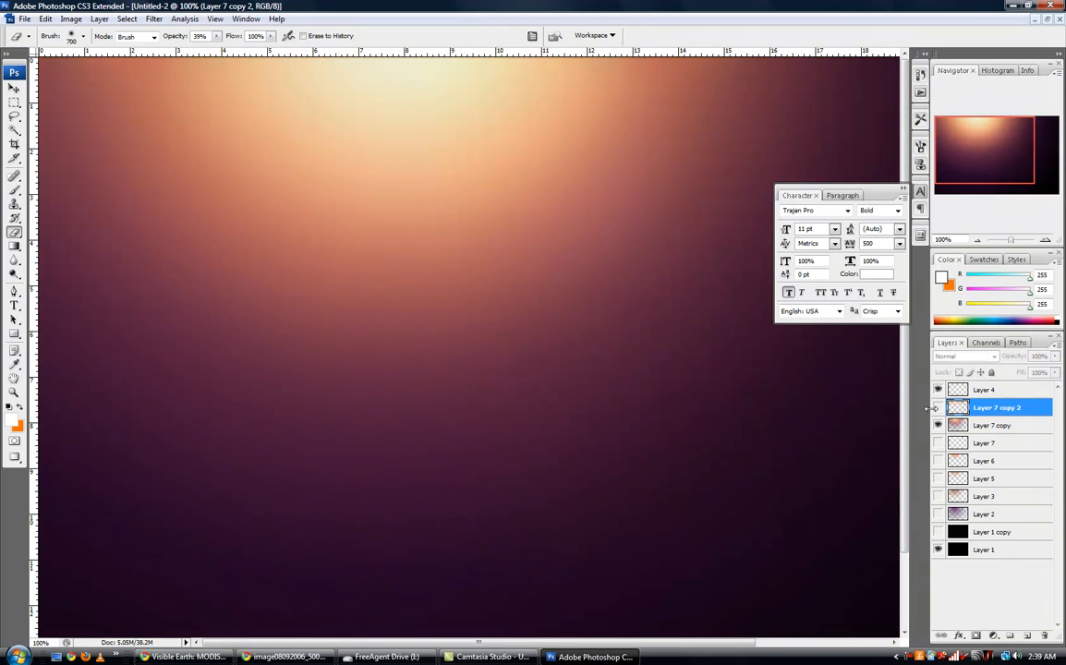
pyautogui.moveTo(595, 429); pyautogui.dragTo(614, 453)
# - Undo the eraser strokes and the Surface Blur on Layer 7 copy 2
pyautogui.hotkey('ctrl', 'alt', 'z')
pyautogui.hotkey('ctrl', 'alt', 'x')
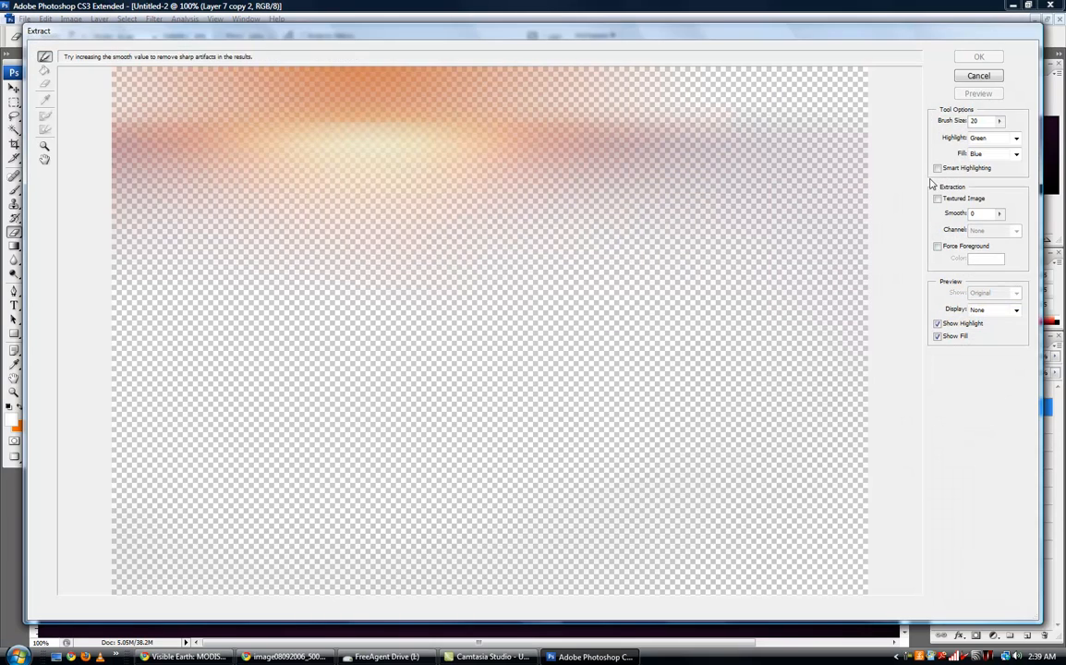
pyautogui.click(974, 79)
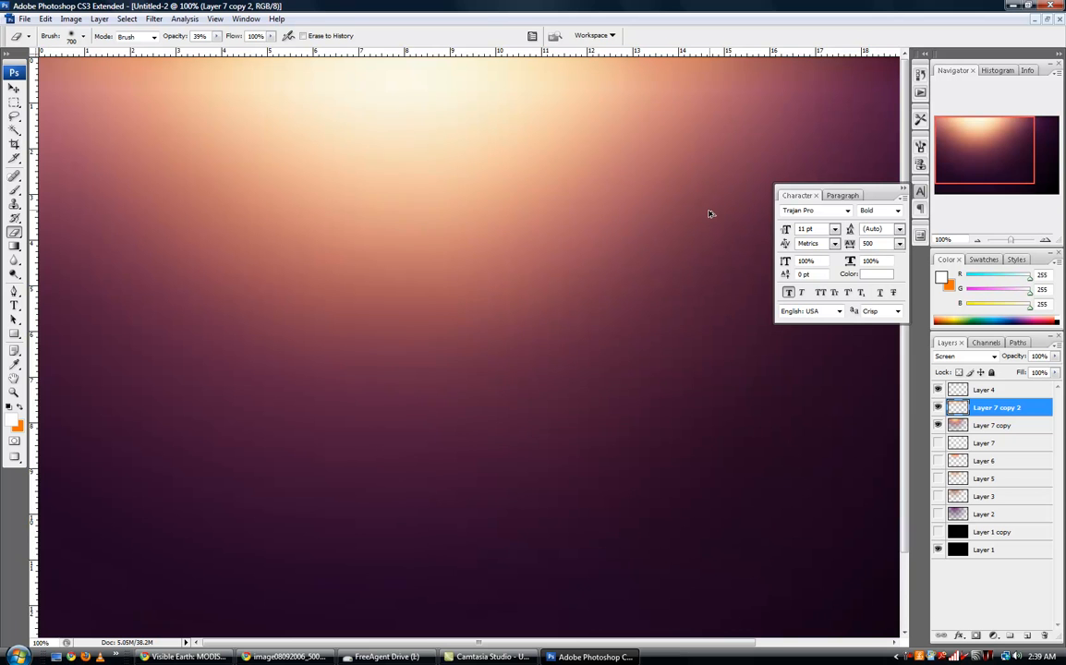
pyautogui.hotkey('ctrl', 'alt', 'z')
pyautogui.hotkey('ctrl', 'alt', 'z')
pyautogui.hotkey('ctrl', 'alt', 'z')
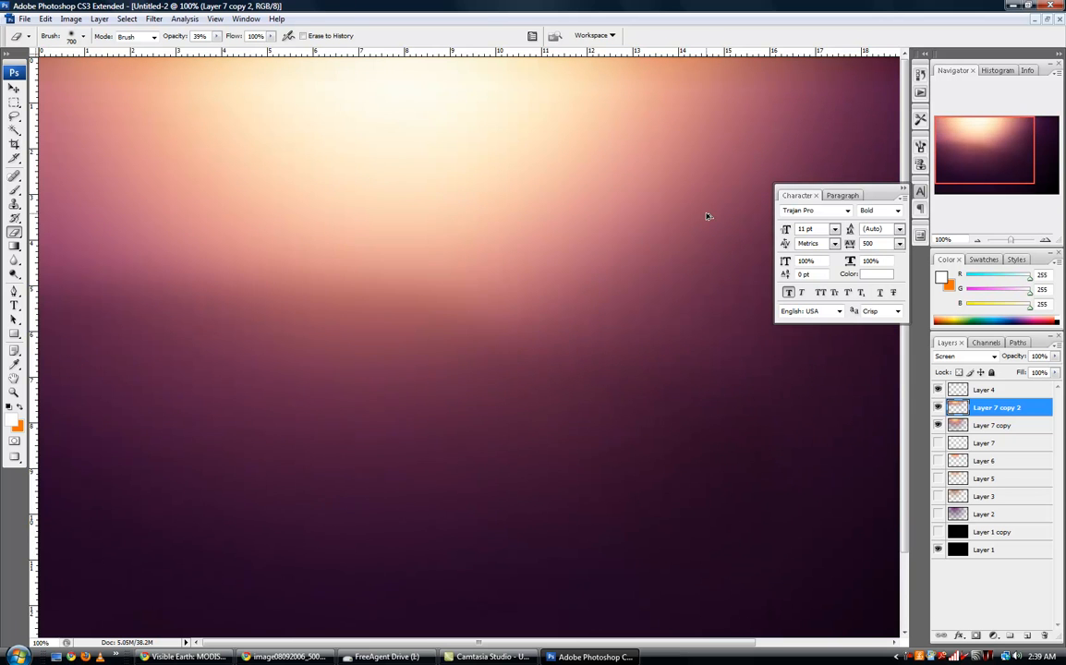
pyautogui.hotkey('ctrl', 'alt', 'z')
pyautogui.hotkey('ctrl', 'alt', 'z')
pyautogui.hotkey('ctrl', 'alt', 'z')
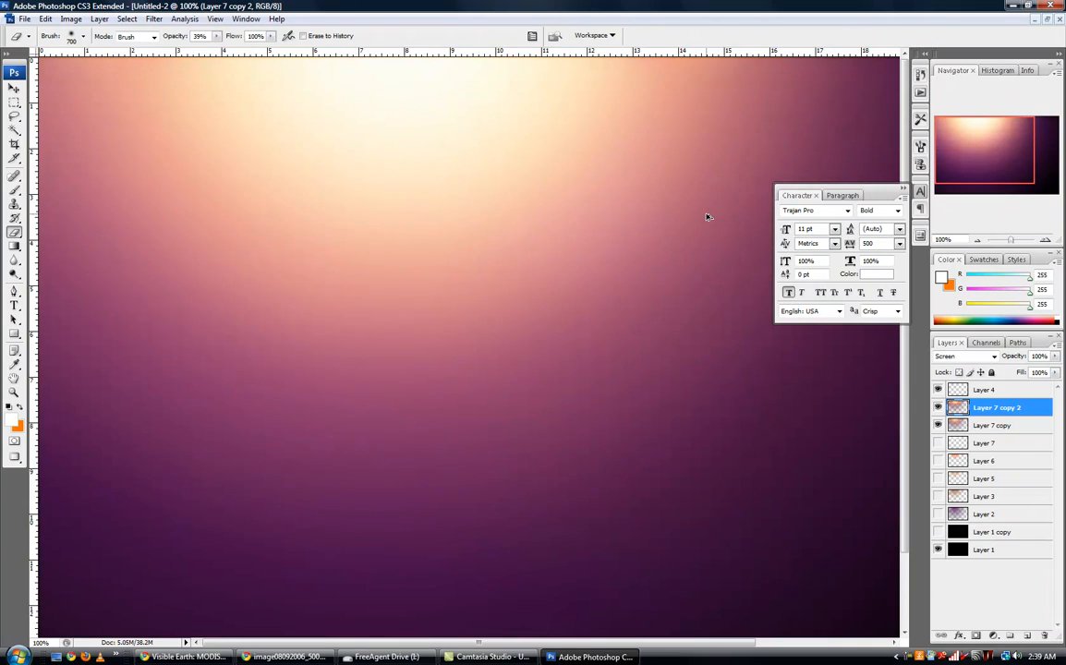
# - Compare the two merged glow layers by toggling their visibility, and hide Layer 7 copy 2 while keeping Layer 7 copy shown
pyautogui.click(964, 358)
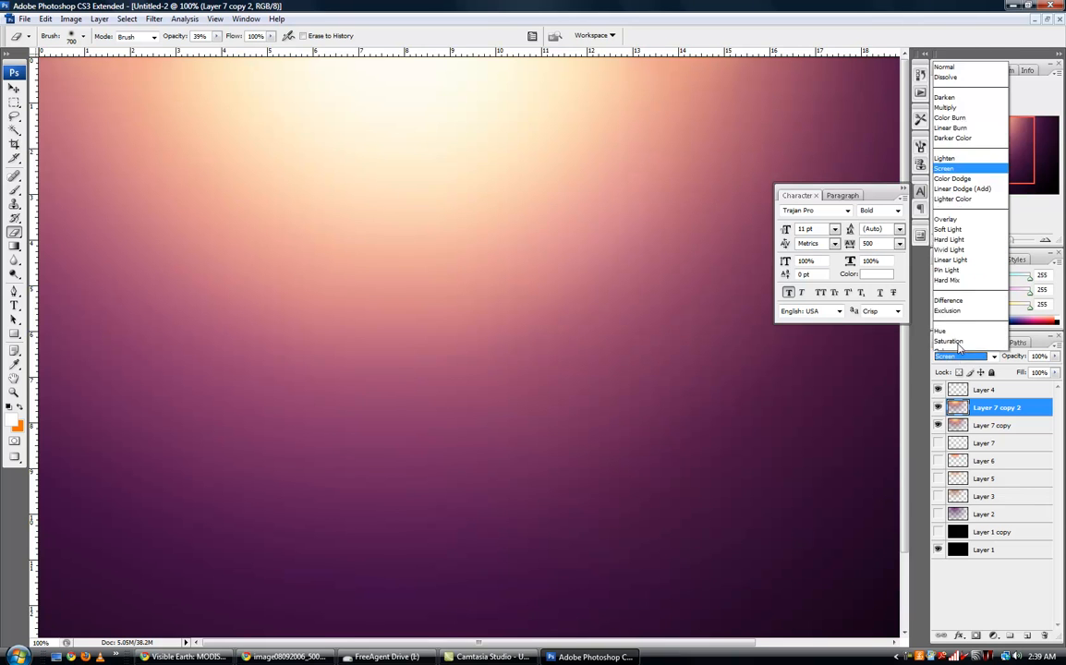
pyautogui.click(952, 152)
pyautogui.click(939, 426)
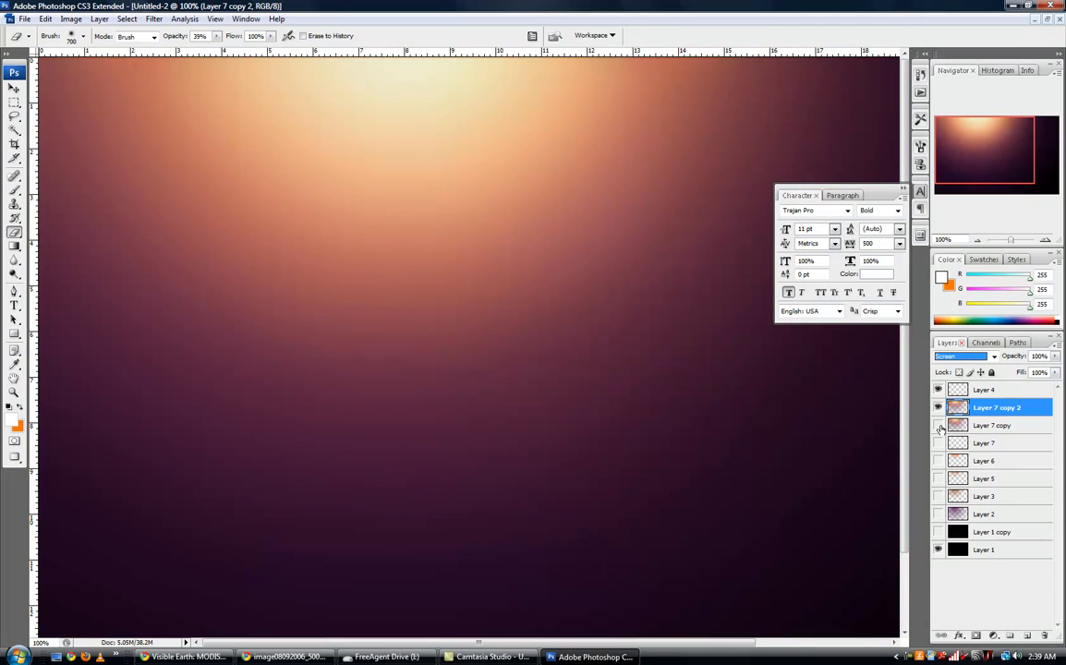
pyautogui.click(938, 408)
pyautogui.click(938, 408)
pyautogui.moveTo(631, 306); pyautogui.dragTo(601, 448)
pyautogui.moveTo(410, 356); pyautogui.dragTo(600, 437)
pyautogui.click(939, 425)
pyautogui.click(939, 408)
pyautogui.click(939, 409)
pyautogui.click(939, 408)
pyautogui.moveTo(536, 351)
pyautogui.mouseDown()
pyautogui.moveTo(185, 408)
pyautogui.moveTo(704, 423)
pyautogui.moveTo(477, 380)
pyautogui.moveTo(354, 401)
pyautogui.moveTo(222, 380)
pyautogui.moveTo(524, 488)
pyautogui.mouseUp()
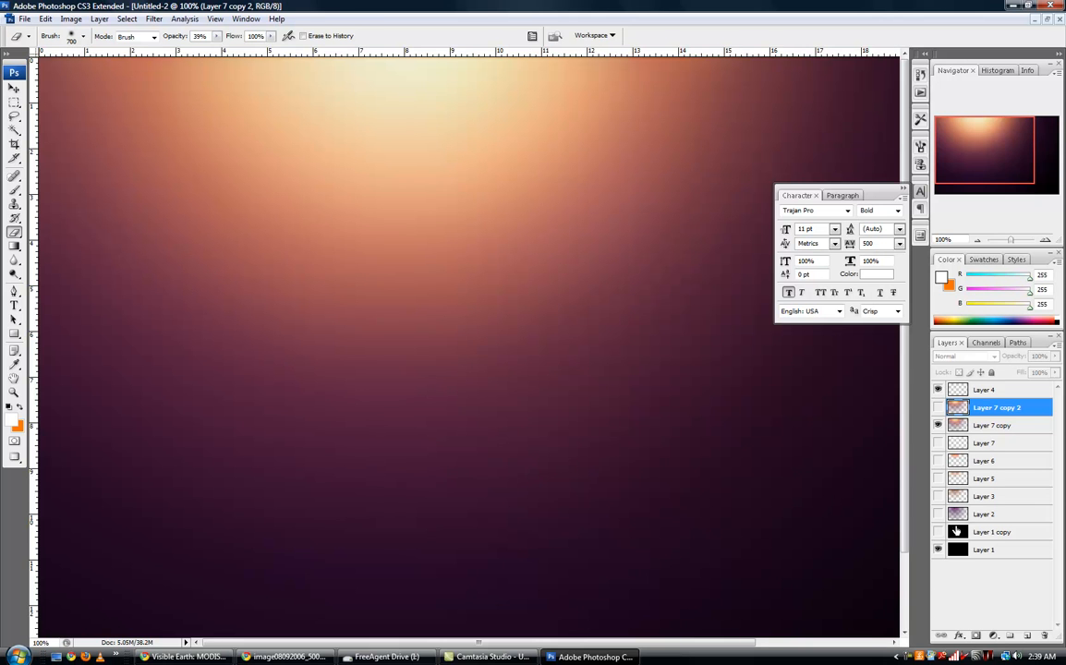
# - Select and show the star layer, Layer 1 copy, and look over the stars across the glow
pyautogui.click(957, 532)
pyautogui.moveTo(508, 427); pyautogui.dragTo(276, 456)
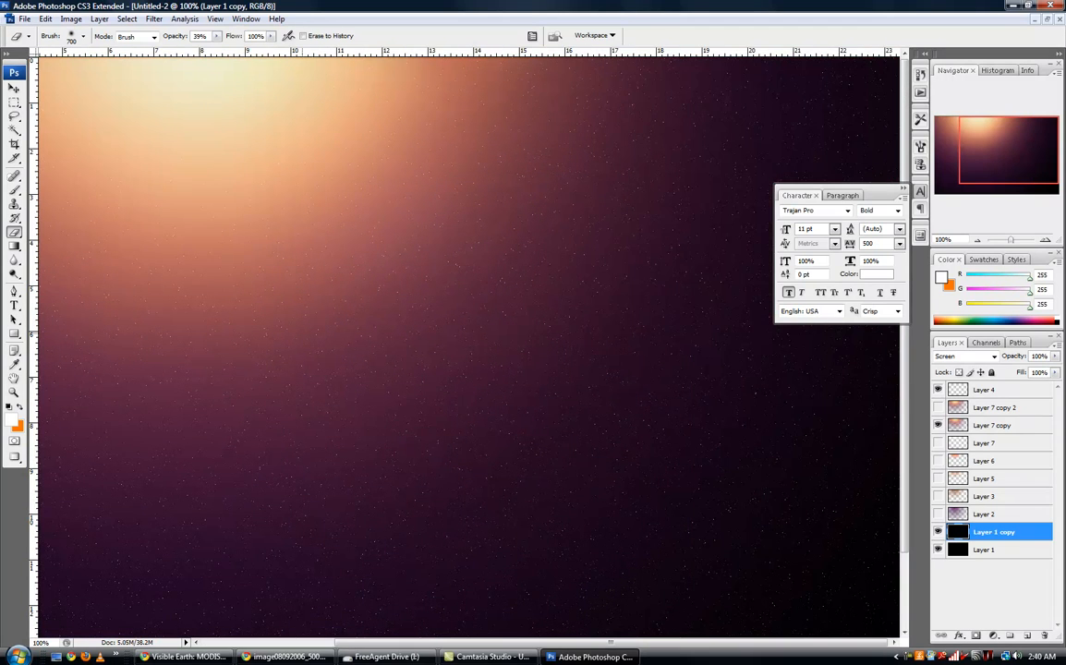
pyautogui.moveTo(326, 425); pyautogui.dragTo(548, 428)
pyautogui.moveTo(615, 444); pyautogui.dragTo(286, 354)
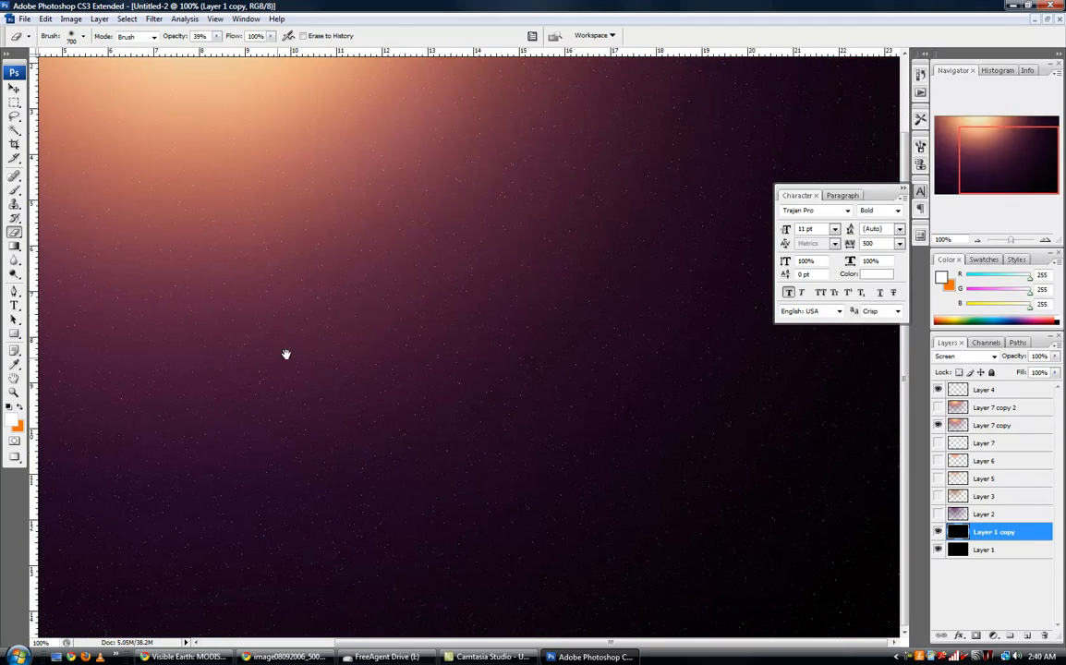
pyautogui.moveTo(413, 297); pyautogui.dragTo(651, 470)
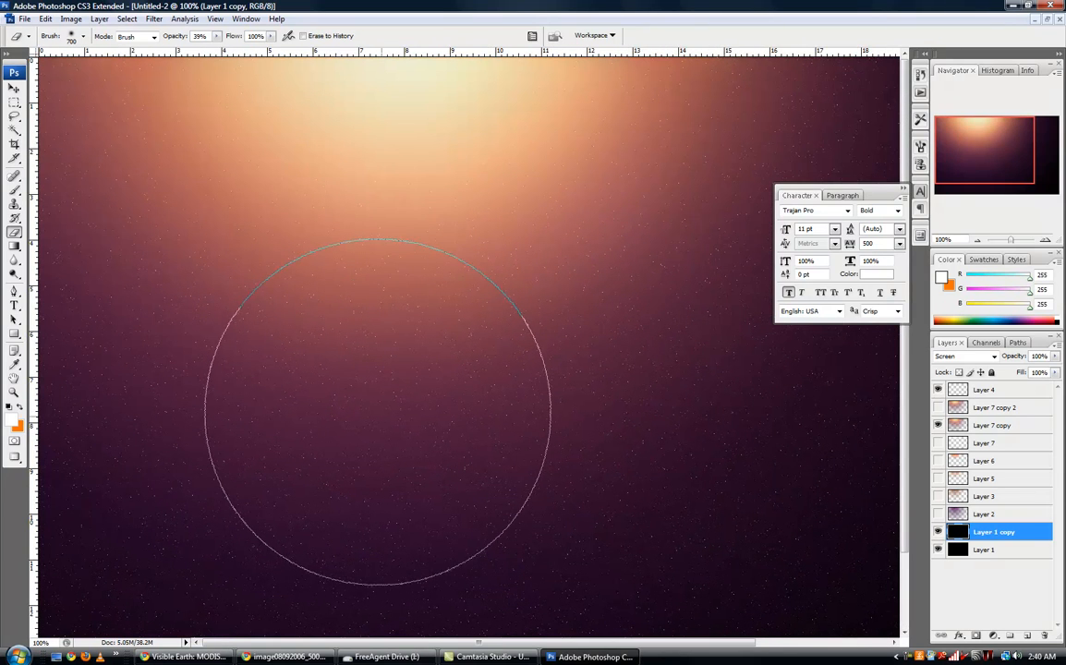
# - Rearrange the open document windows to reach the planet document Untitled-1 and maximize it
pyautogui.click(1047, 19)
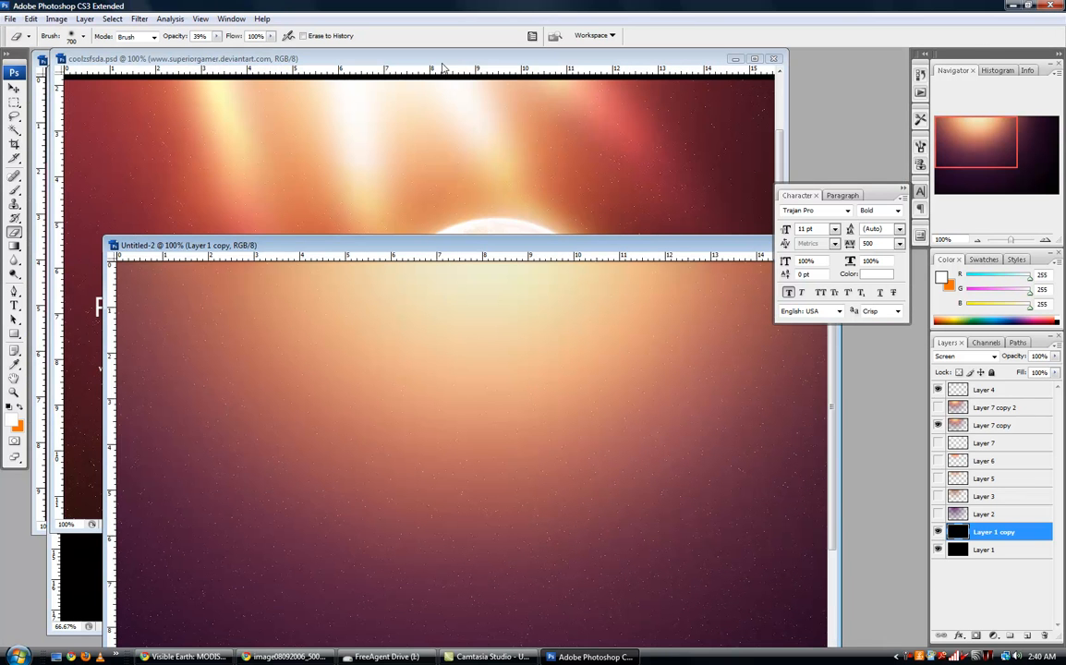
pyautogui.moveTo(347, 58); pyautogui.dragTo(663, 336)
pyautogui.moveTo(377, 77); pyautogui.dragTo(679, 210)
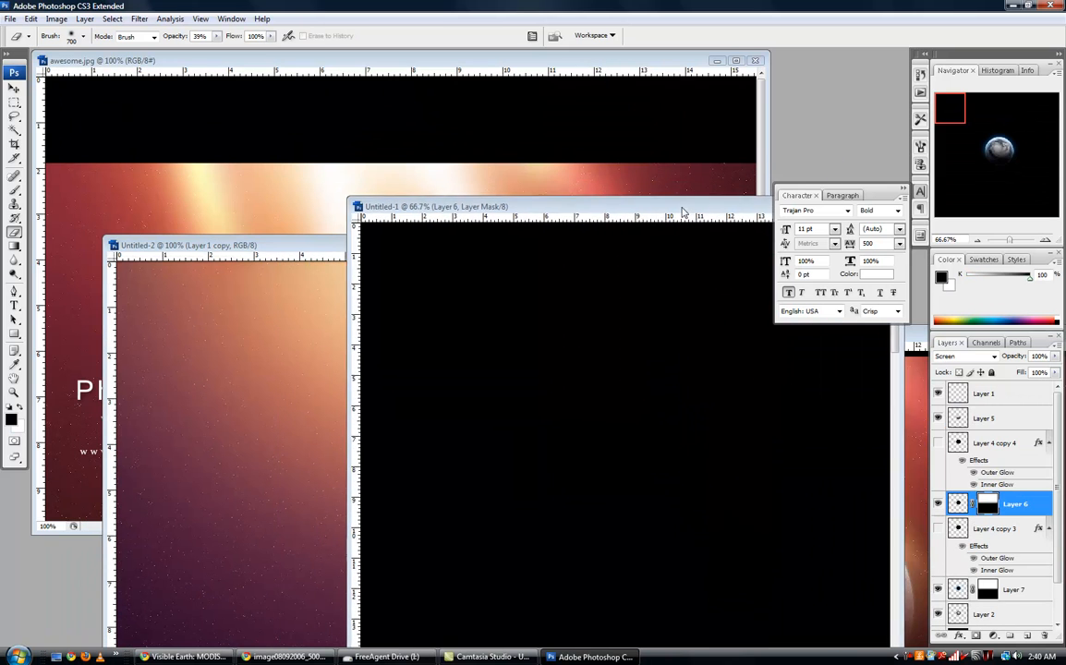
pyautogui.click(308, 65)
pyautogui.moveTo(308, 65)
pyautogui.mouseDown()
pyautogui.moveTo(507, 207)
pyautogui.moveTo(63, 63)
pyautogui.mouseUp()
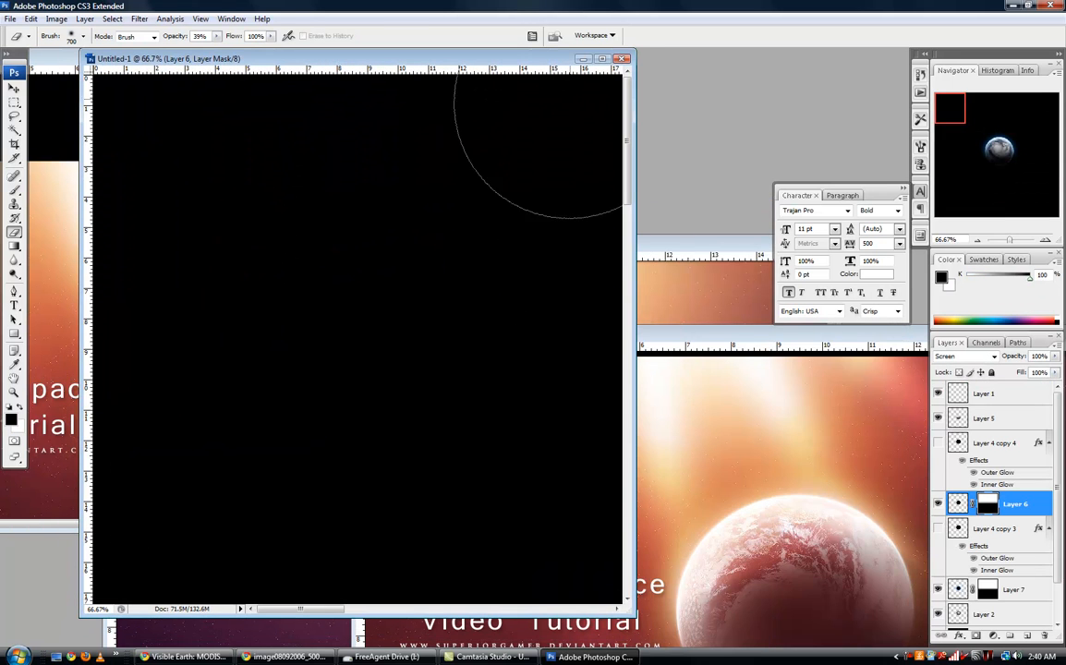
pyautogui.doubleClick(541, 56)
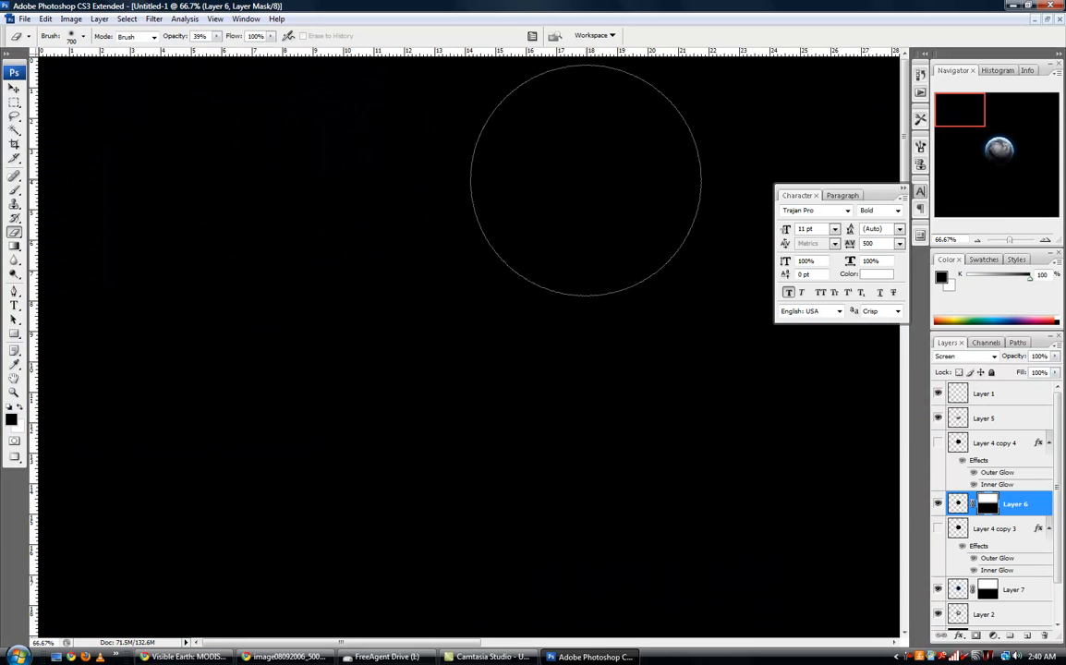
# - Examine the planet and its blue atmospheric glow in Untitled-1, both as a whole and close up
pyautogui.hotkey('ctrl', '-')
pyautogui.hotkey('ctrl', '-')
pyautogui.hotkey('ctrl', '-')
pyautogui.hotkey('ctrl', '-')
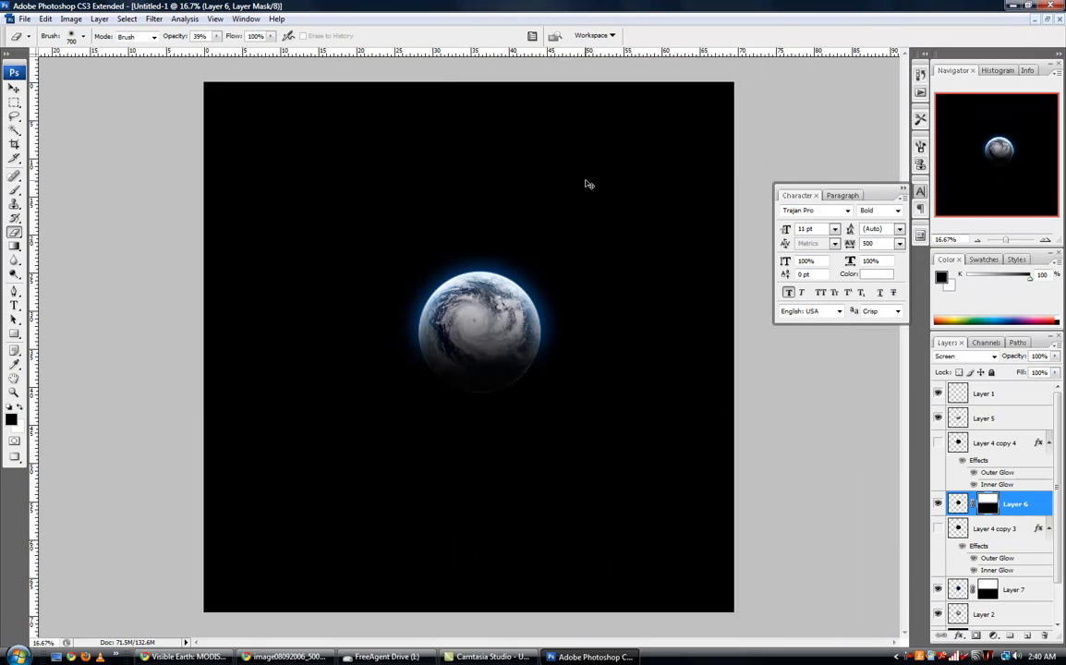
pyautogui.hotkey('ctrl', '+')
pyautogui.hotkey('ctrl', '+')
pyautogui.hotkey('ctrl', '+')
pyautogui.hotkey('ctrl', '+')
pyautogui.hotkey('ctrl', '-')
pyautogui.hotkey('ctrl', '-')
pyautogui.hotkey('ctrl', '+')
pyautogui.hotkey('ctrl', '-')
pyautogui.hotkey('ctrl', '-')
pyautogui.hotkey('ctrl', '+')
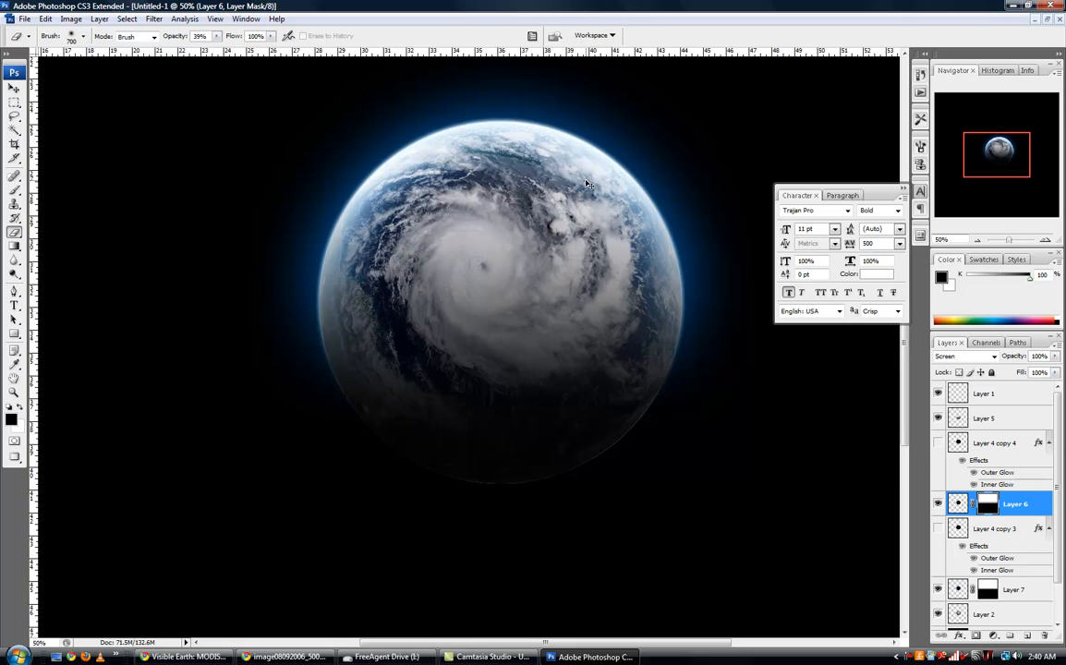
# - Group all the planet and glow layers, from Layer 2 up to Layer 1, leaving out the black Layer 3 and Layer 4 copy
pyautogui.hotkey('ctrl', '+')
pyautogui.hotkey('ctrl', '+')
pyautogui.hotkey('ctrl', '-')
pyautogui.hotkey('ctrl', '-')
pyautogui.hotkey('ctrl', '-')
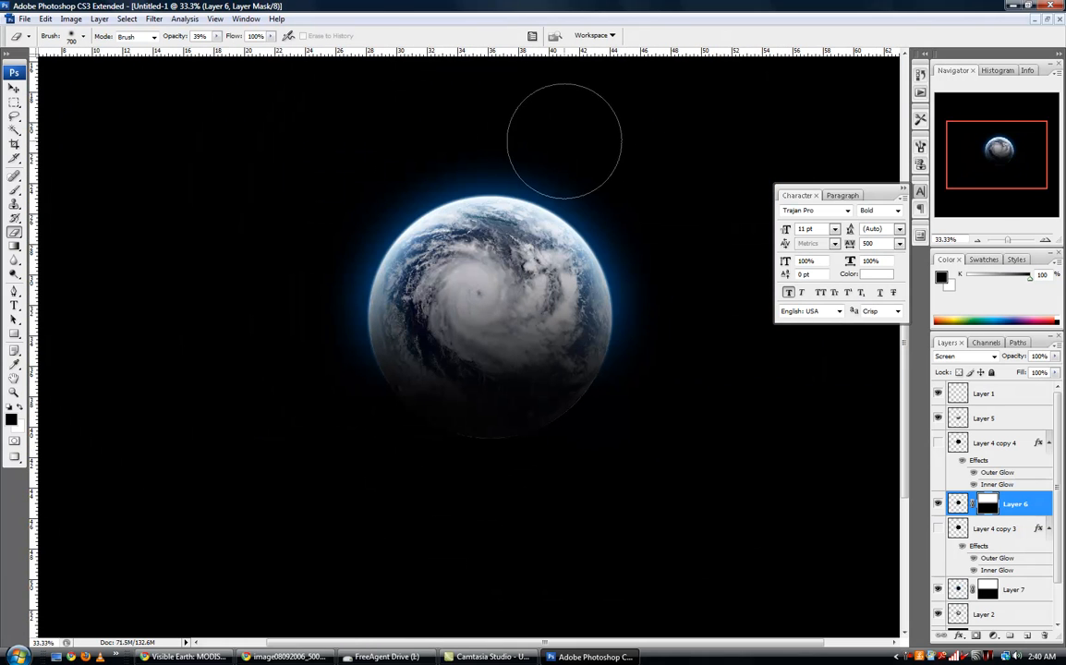
pyautogui.scroll(-2, 989, 475)
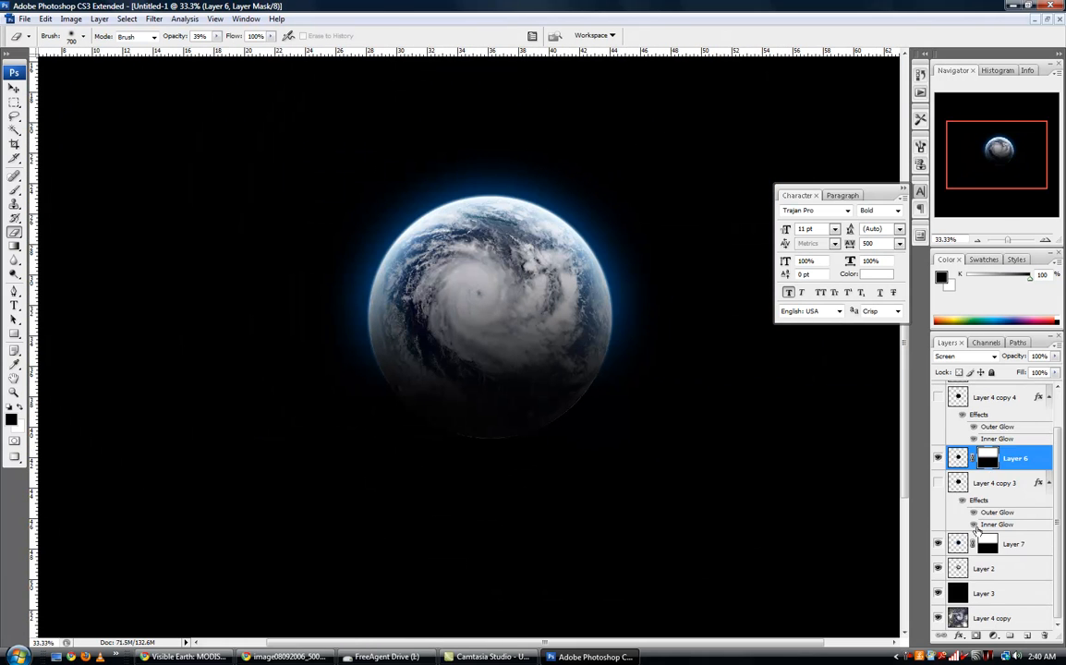
pyautogui.keyDown('ctrl'); pyautogui.click(1014, 545); pyautogui.keyUp('ctrl')
pyautogui.keyDown('ctrl'); pyautogui.click(984, 568); pyautogui.keyUp('ctrl')
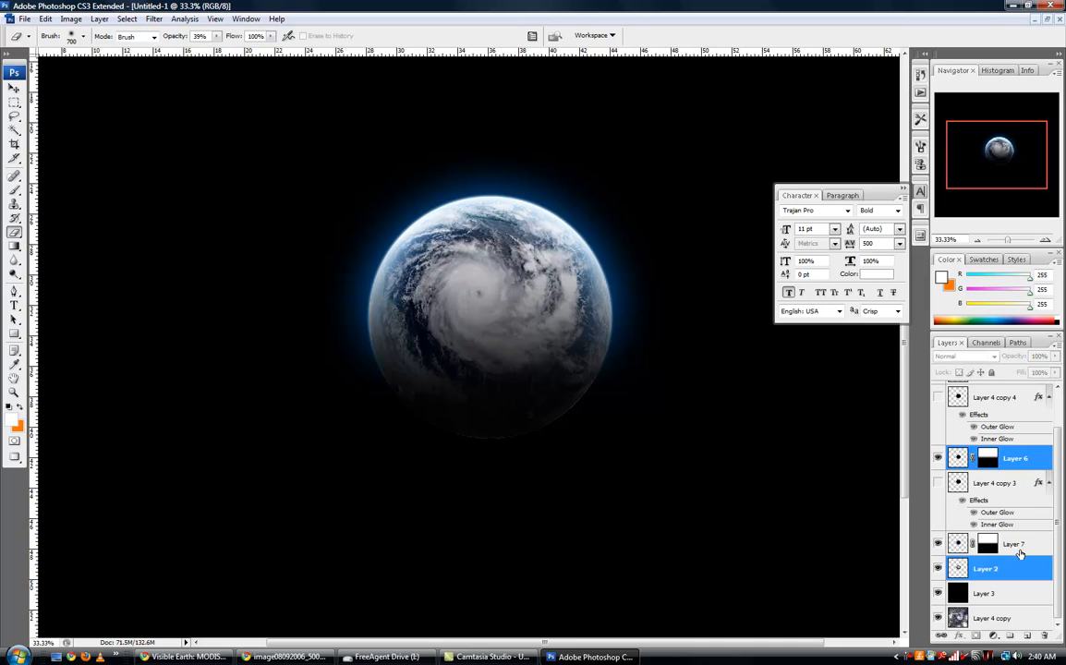
pyautogui.keyDown('ctrl'); pyautogui.click(992, 485); pyautogui.keyUp('ctrl')
pyautogui.scroll(2, 992, 485)
pyautogui.keyDown('ctrl'); pyautogui.click(989, 443); pyautogui.keyUp('ctrl')
pyautogui.keyDown('ctrl'); pyautogui.click(986, 417); pyautogui.keyUp('ctrl')
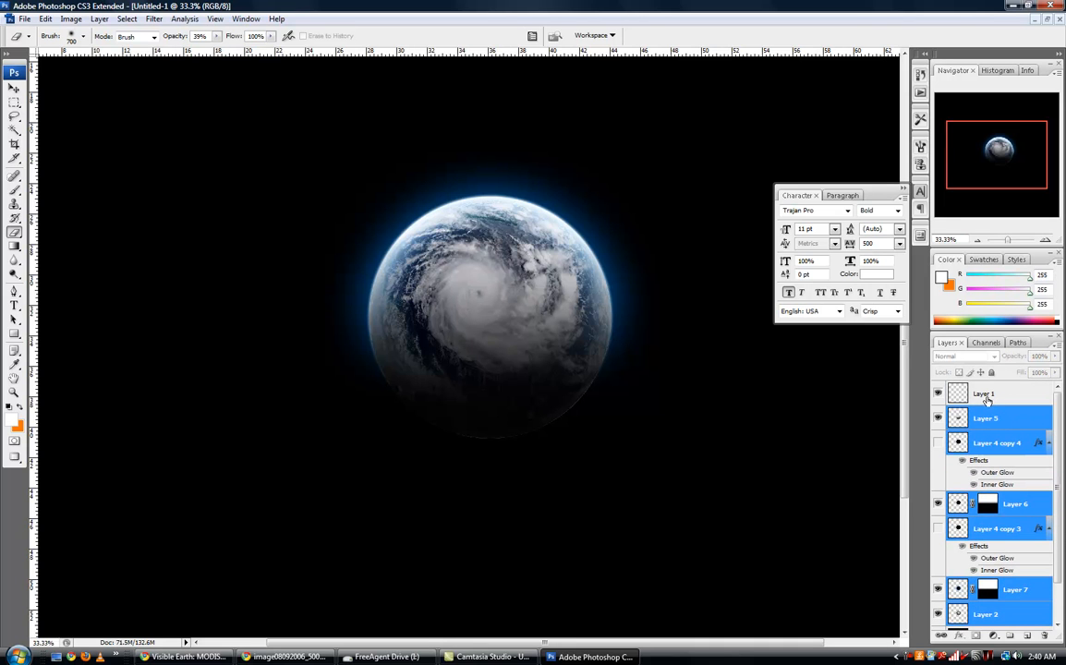
pyautogui.keyDown('ctrl'); pyautogui.click(986, 398); pyautogui.keyUp('ctrl')
pyautogui.hotkey('ctrl', 'g')
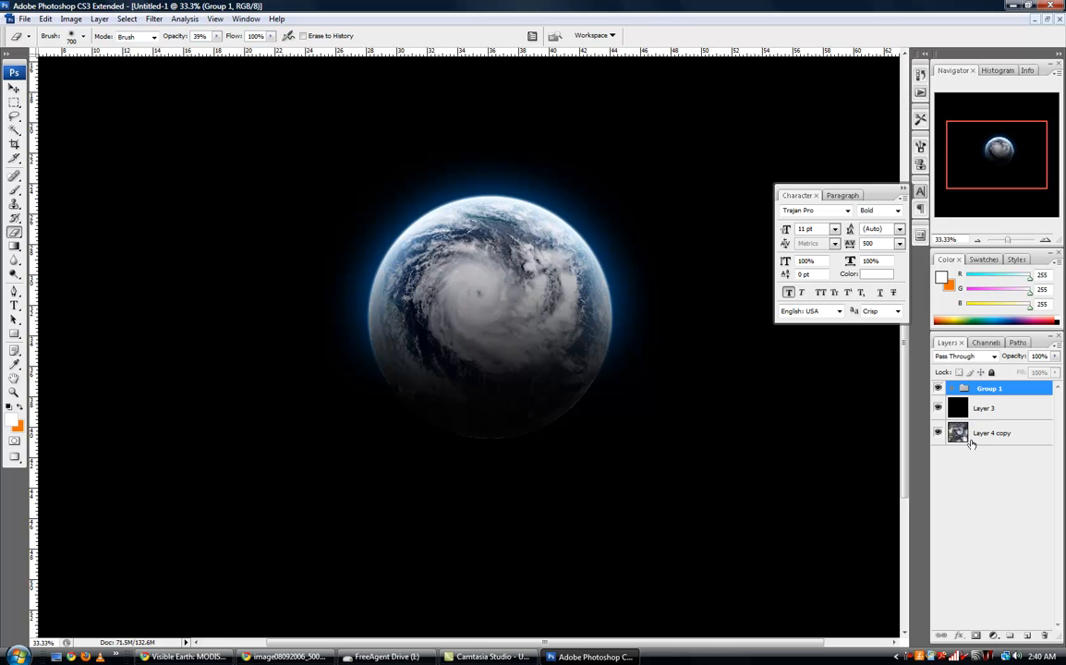
# - Rearrange the document windows, copy the planet's Group 1 into the glow scene Untitled-2, and maximize that document
pyautogui.click(1049, 19)
pyautogui.moveTo(451, 52); pyautogui.dragTo(855, 182)
pyautogui.moveTo(965, 389); pyautogui.dragTo(254, 573)
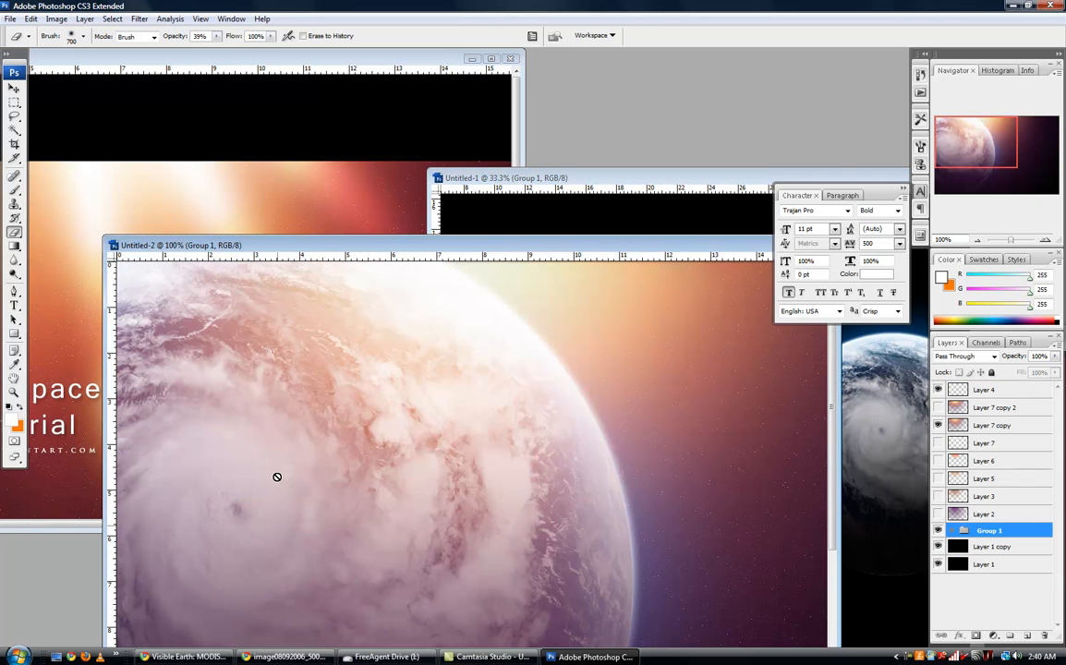
pyautogui.doubleClick(471, 247)
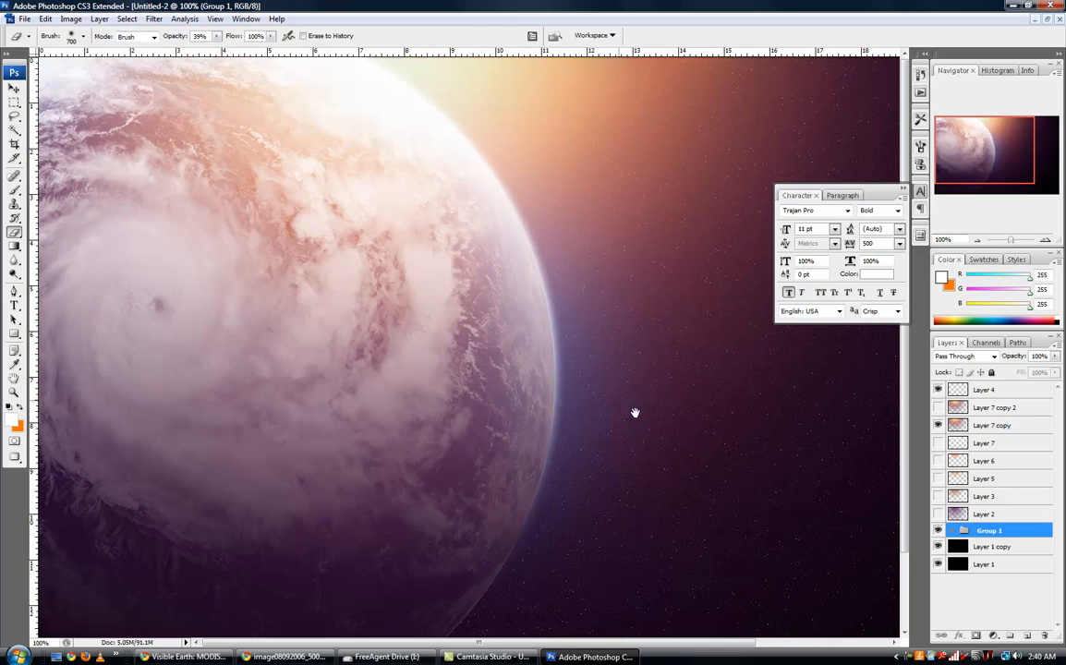
# - Move the planet group away from the scene's left edge toward the middle with the Move tool
pyautogui.moveTo(521, 348); pyautogui.dragTo(668, 400)
pyautogui.click(18, 88)
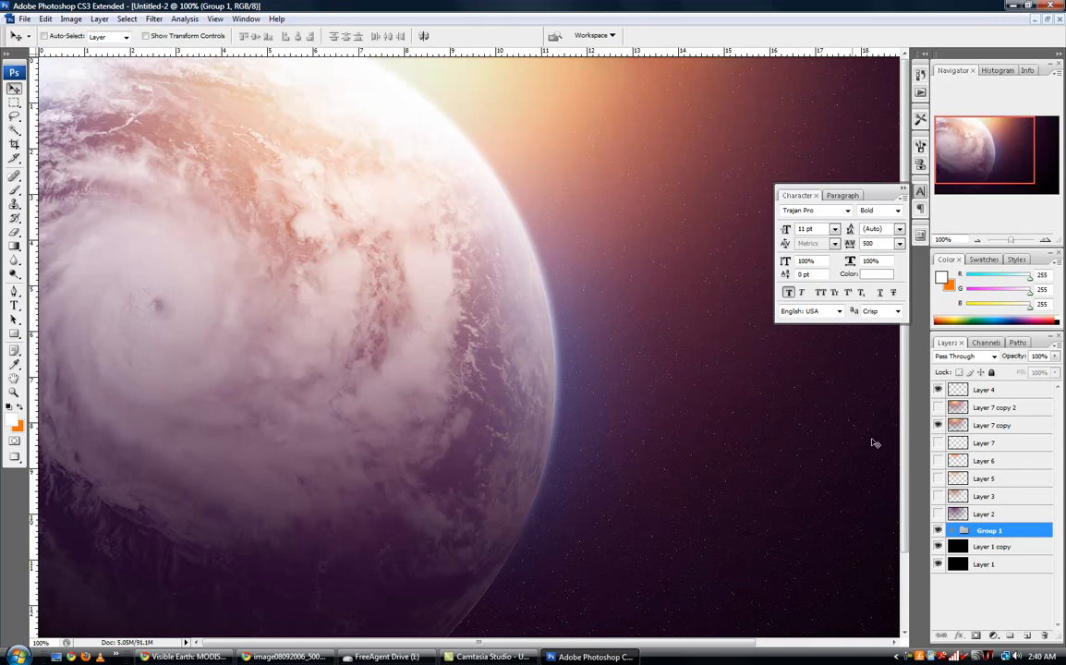
pyautogui.moveTo(370, 273); pyautogui.dragTo(705, 344)
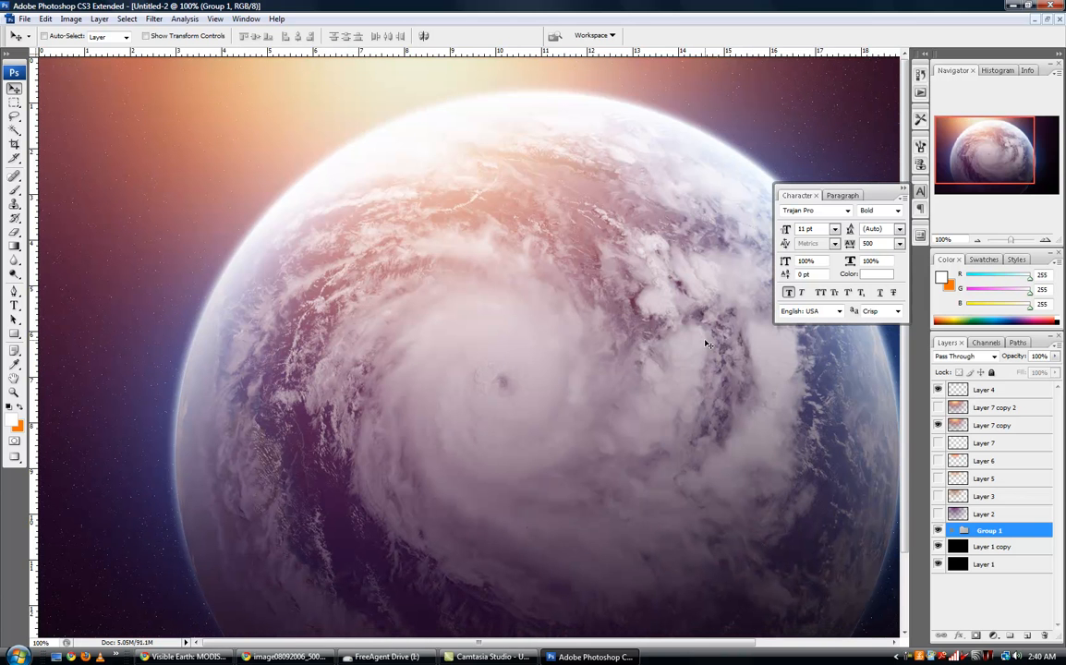
# - Free Transform the planet group, scaling it proportionally to 34.7%
pyautogui.hotkey('ctrl', '-')
pyautogui.hotkey('ctrl', '-')
pyautogui.hotkey('ctrl', '-')
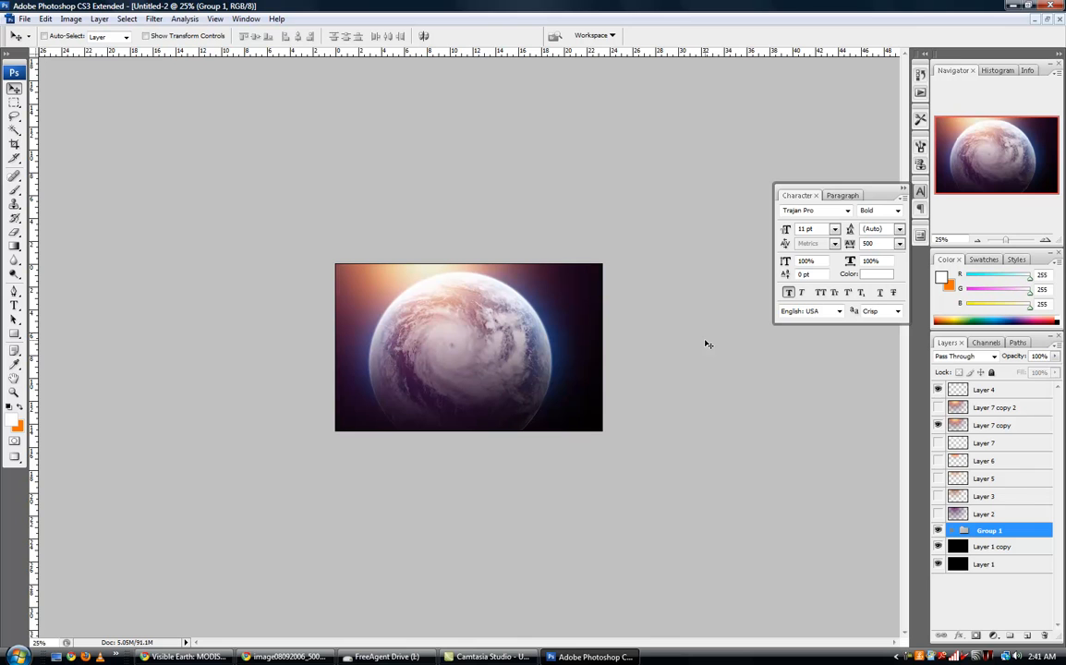
pyautogui.hotkey('ctrl', 't')
pyautogui.click(231, 36)
pyautogui.moveTo(330, 236); pyautogui.dragTo(433, 315)
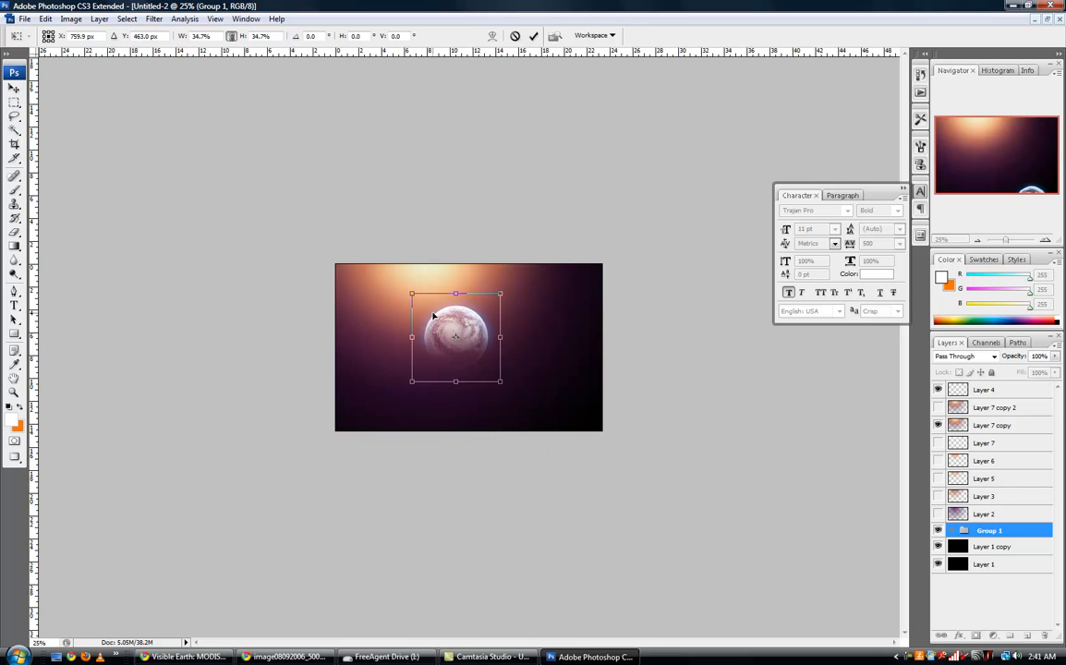
# - Rotate the planet group to -24.9°, shift it slightly up and left beneath the orange glow, and apply the transform
pyautogui.moveTo(384, 357)
pyautogui.mouseDown()
pyautogui.moveTo(379, 366)
pyautogui.moveTo(396, 368)
pyautogui.mouseUp()
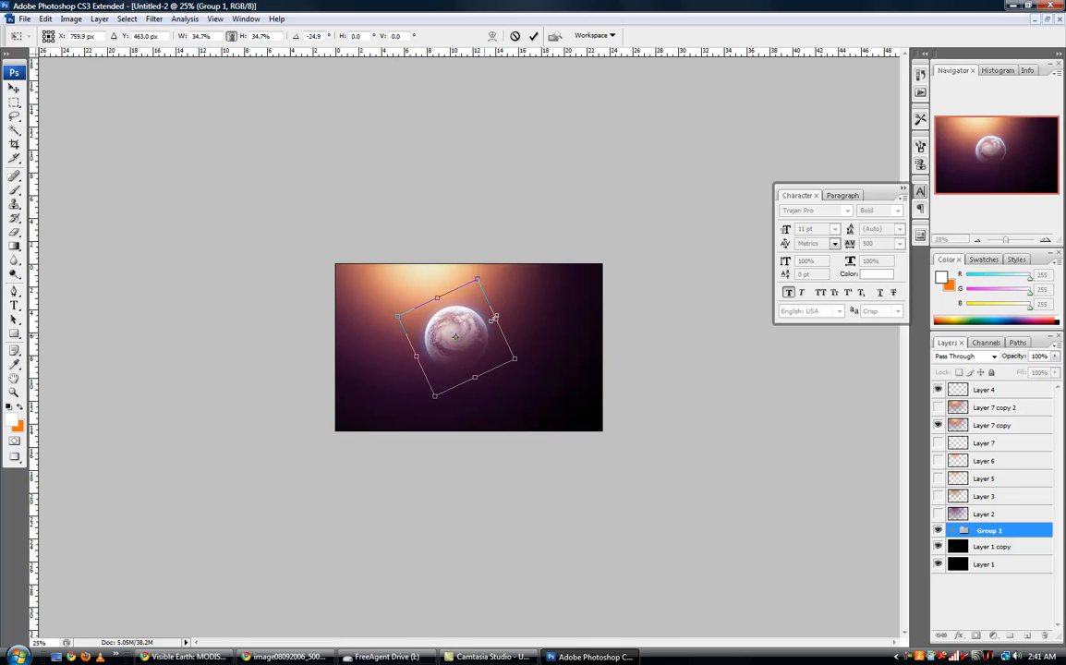
pyautogui.moveTo(456, 322)
pyautogui.mouseDown()
pyautogui.moveTo(448, 305)
pyautogui.moveTo(454, 314)
pyautogui.mouseUp()
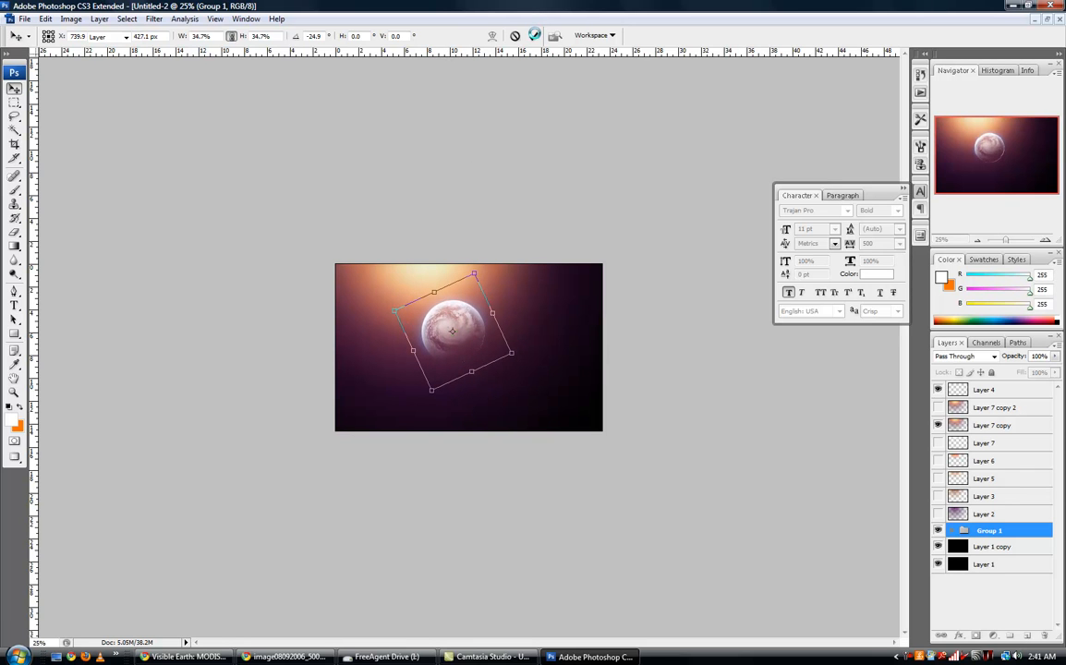
pyautogui.click(534, 35)
# - Inspect the scaled planet at full size and nudge its group slightly up and to the right
pyautogui.hotkey('ctrl', '+')
pyautogui.hotkey('ctrl', '+')
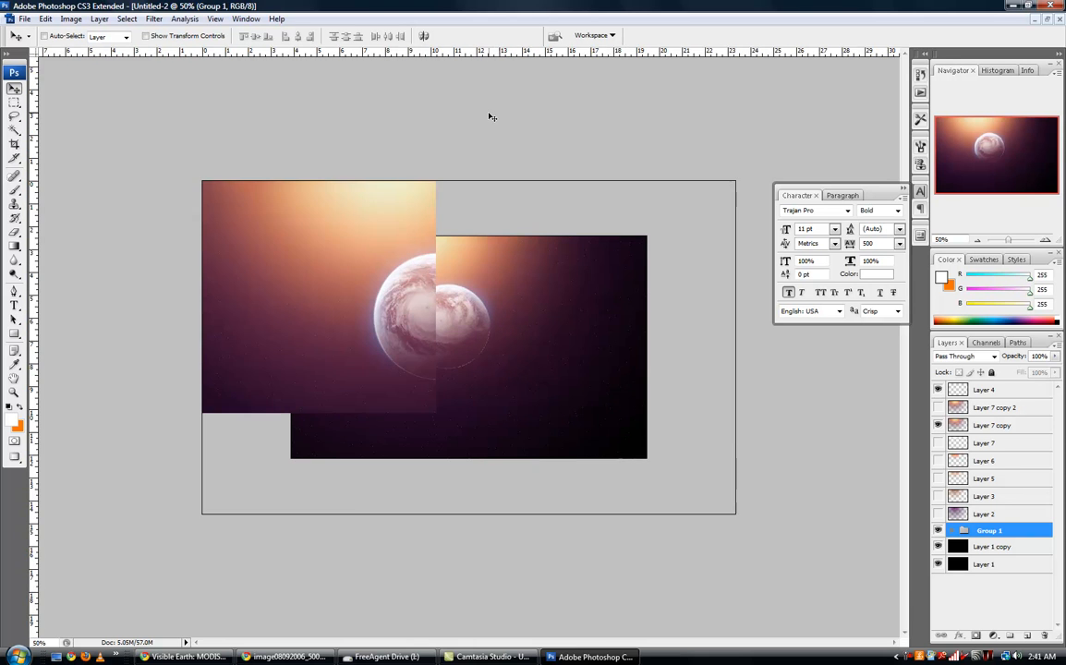
pyautogui.hotkey('ctrl', '+')
pyautogui.hotkey('ctrl', '-')
pyautogui.hotkey('ctrl', '-')
pyautogui.hotkey('ctrl', '+')
pyautogui.moveTo(409, 176); pyautogui.dragTo(510, 353)
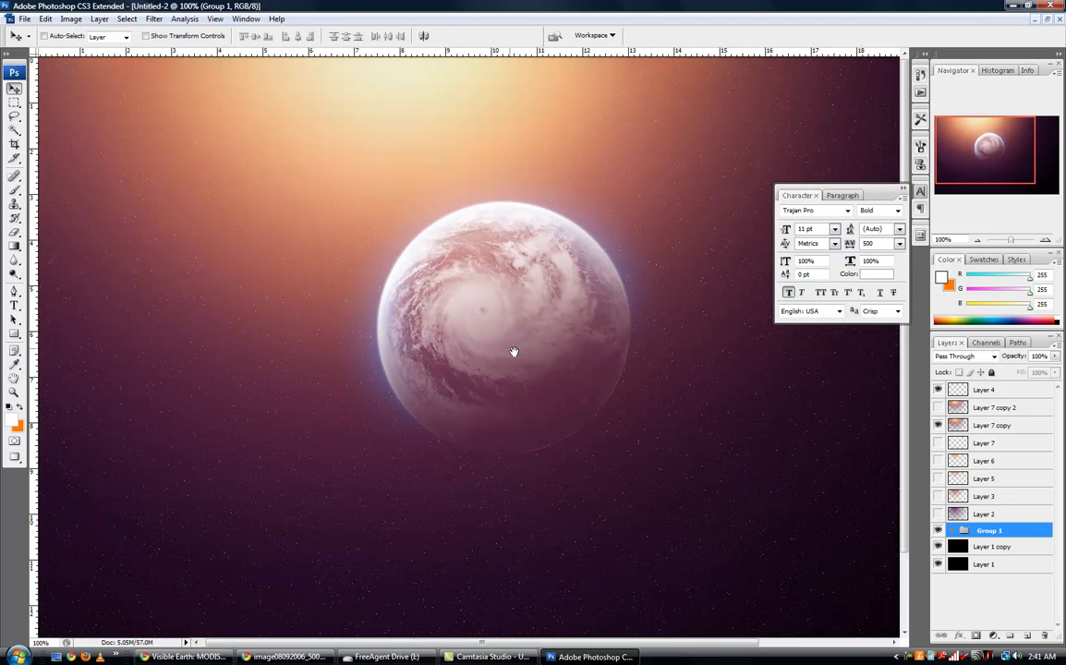
pyautogui.moveTo(425, 266); pyautogui.dragTo(376, 255)
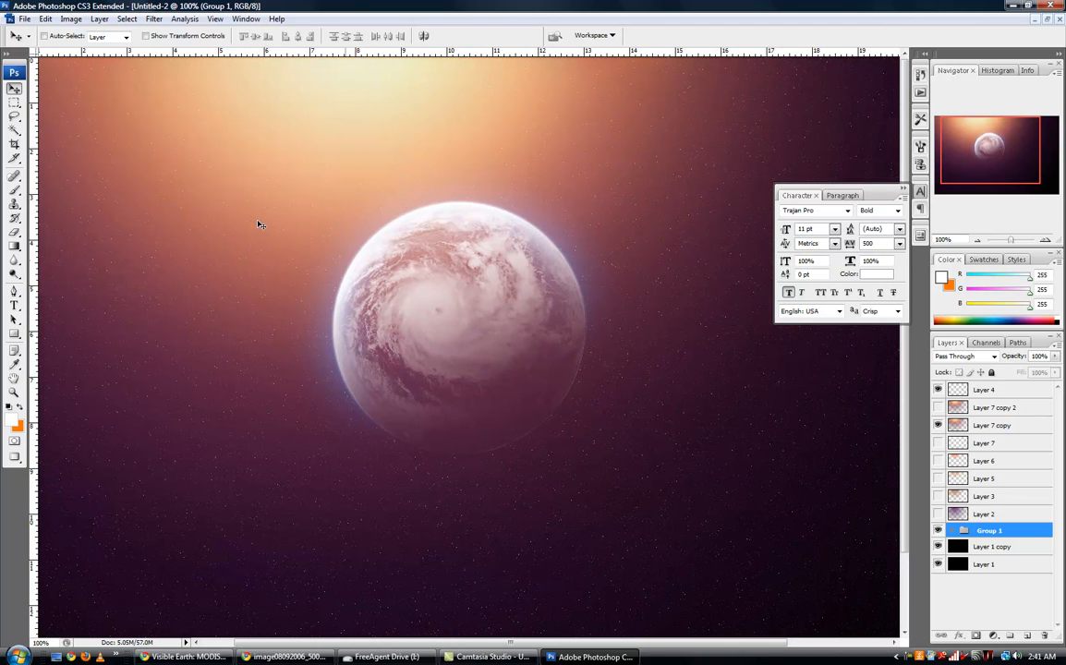
pyautogui.moveTo(438, 279); pyautogui.dragTo(447, 272)
pyautogui.press('space')
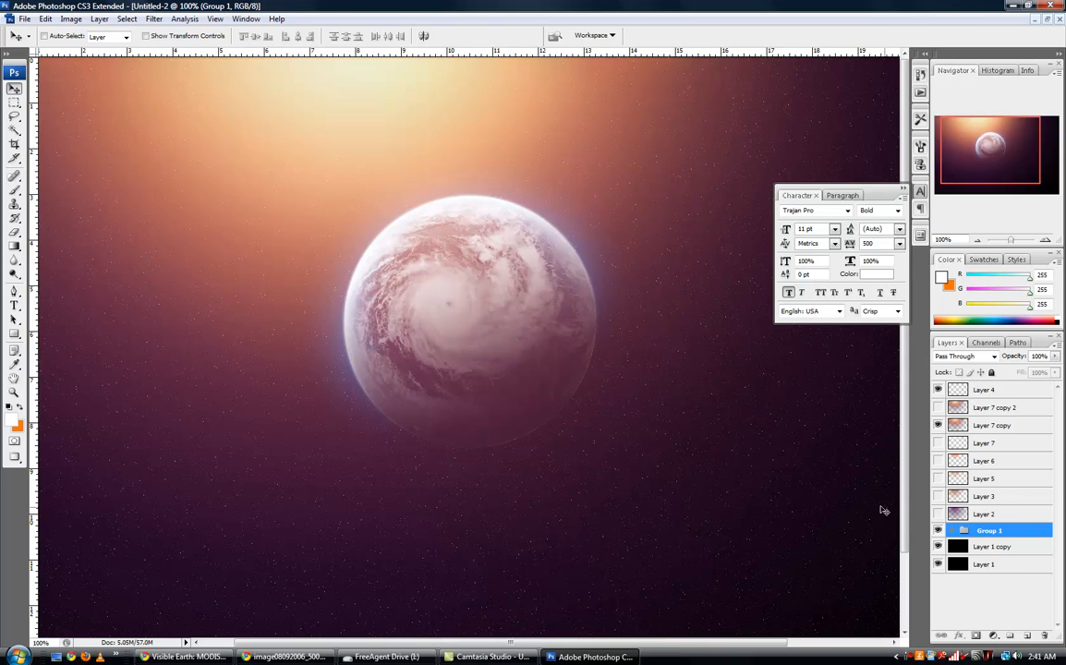
# - Expand Group 1 and apply the Sharpen filter to the planet's surface layer, Layer 8
pyautogui.click(956, 532)
pyautogui.moveTo(486, 295); pyautogui.dragTo(536, 333)
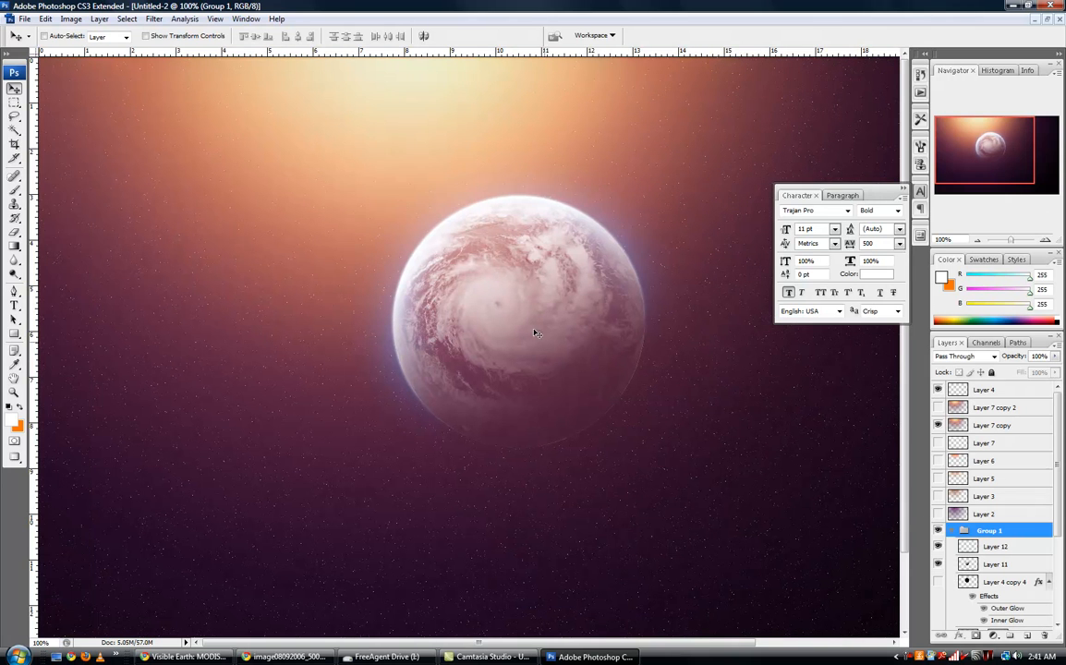
pyautogui.press('space')
pyautogui.moveTo(562, 373); pyautogui.dragTo(537, 416)
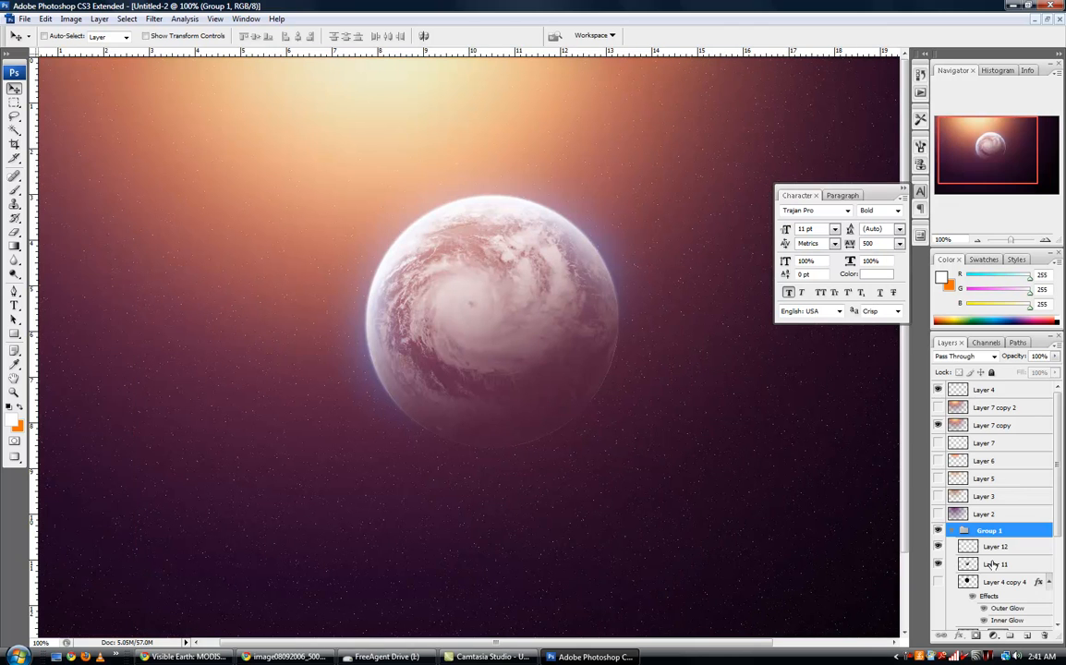
pyautogui.click(971, 565)
pyautogui.scroll(-2, 830, 468)
pyautogui.scroll(-3, 966, 570)
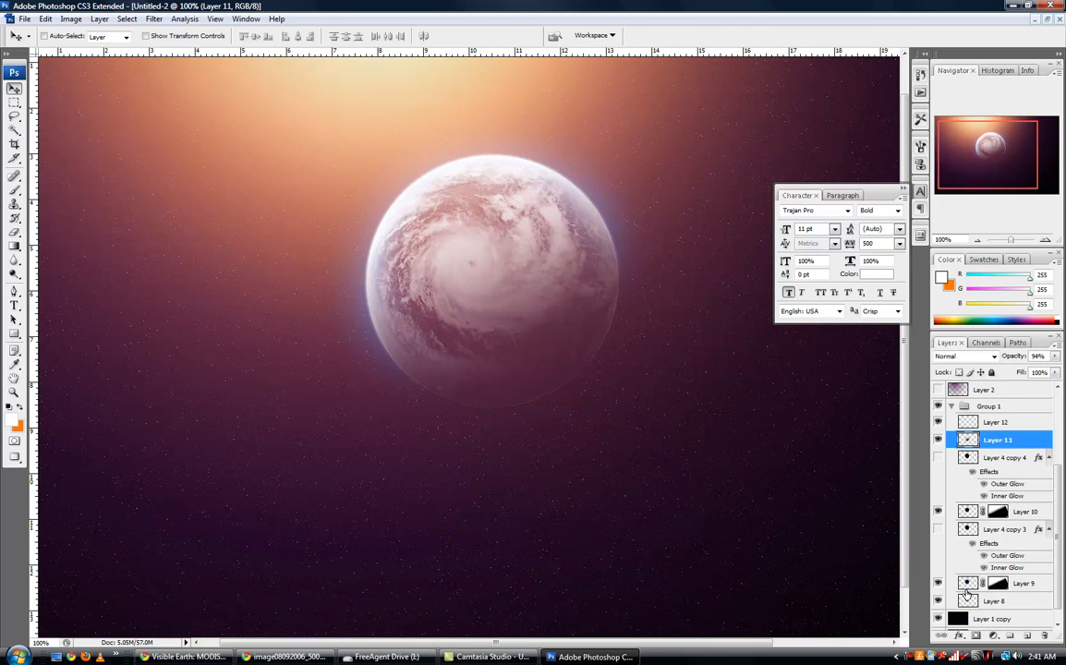
pyautogui.click(970, 600)
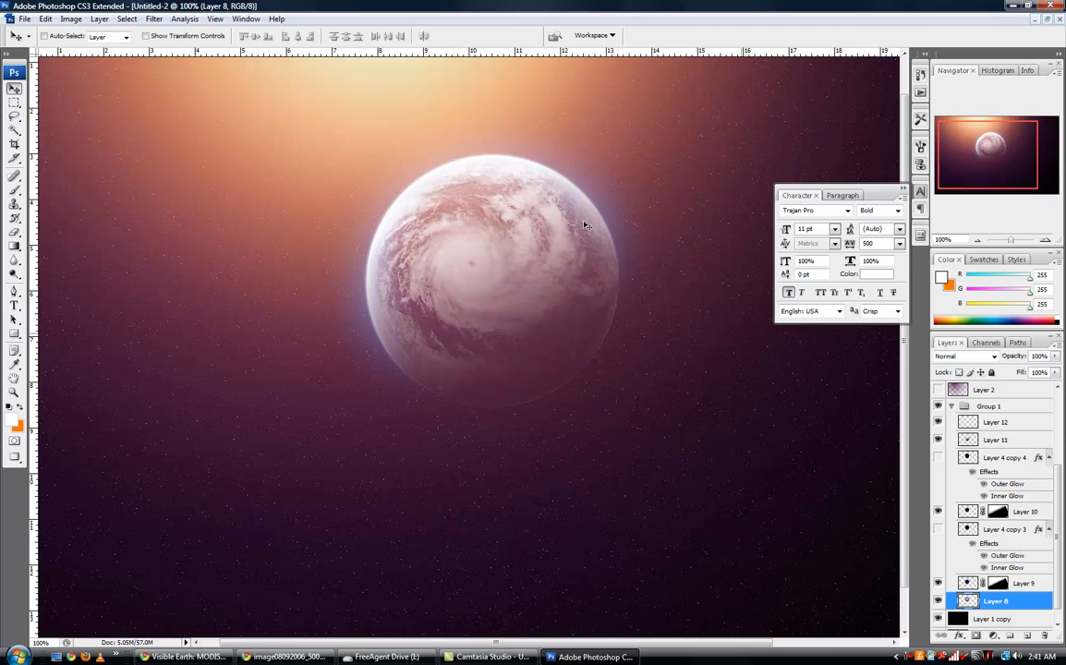
pyautogui.click(161, 22)
pyautogui.moveTo(220, 219)
pyautogui.click(311, 216)
# - Add a Brightness/Contrast adjustment layer above Layer 8 with contrast +30 and slightly raised brightness
pyautogui.moveTo(726, 459); pyautogui.dragTo(592, 461)
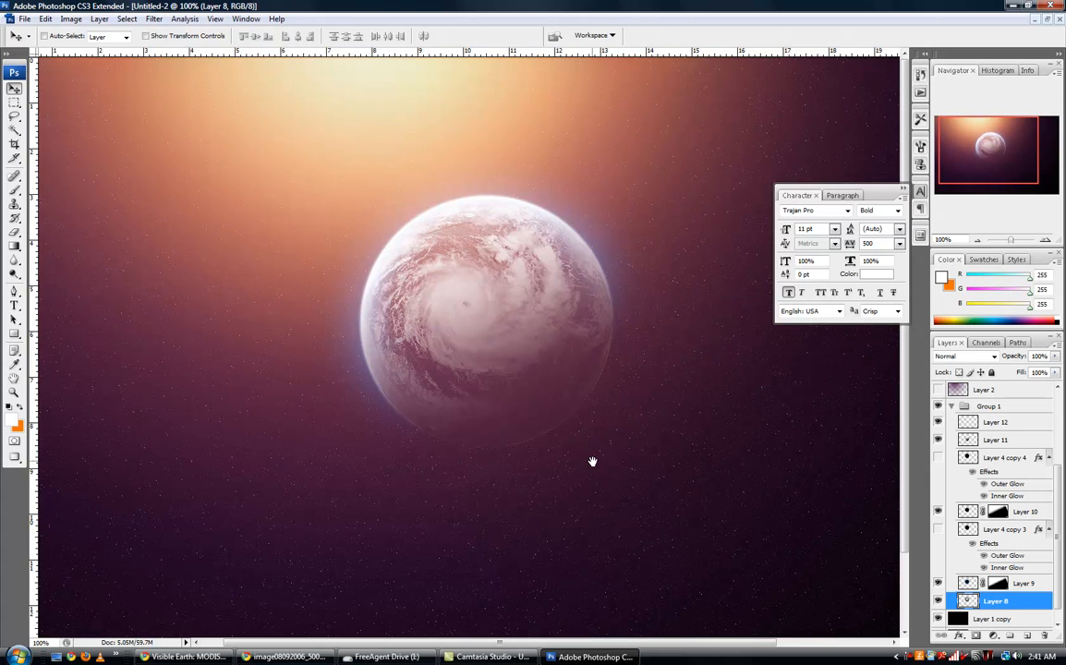
pyautogui.click(977, 636)
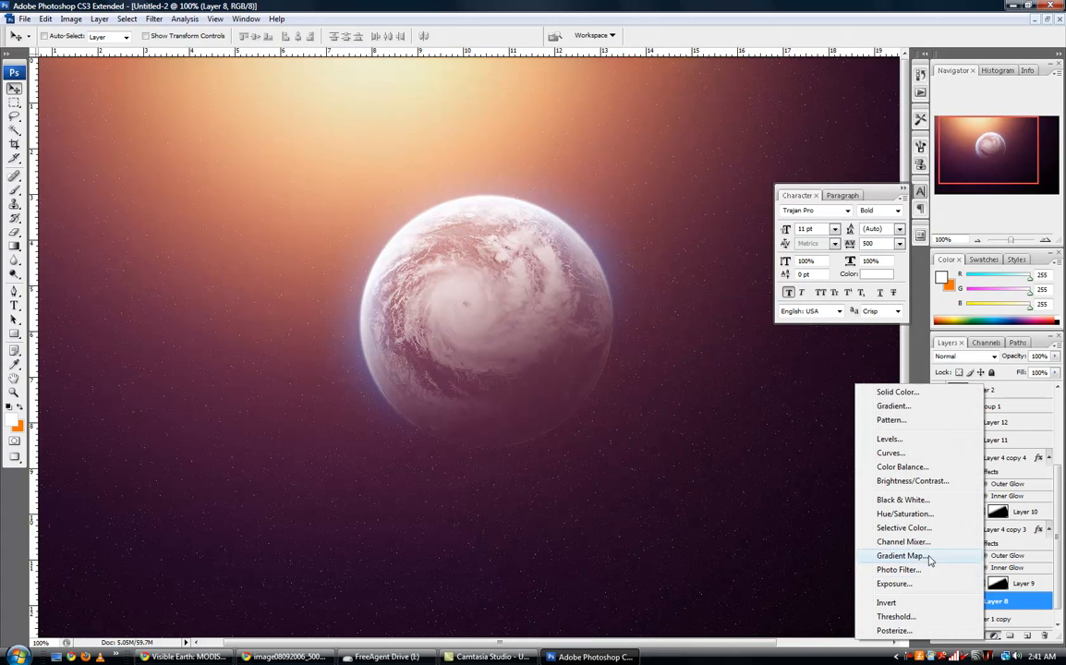
pyautogui.click(910, 482)
pyautogui.moveTo(730, 305); pyautogui.dragTo(750, 309)
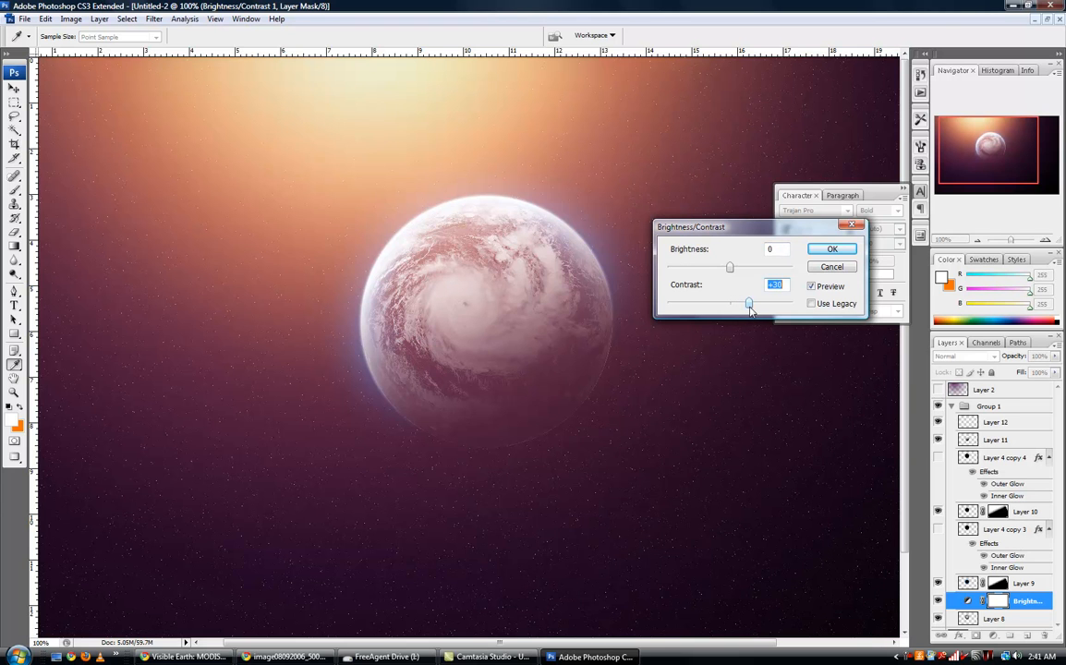
pyautogui.moveTo(732, 270)
pyautogui.mouseDown()
pyautogui.moveTo(721, 272)
pyautogui.moveTo(734, 271)
pyautogui.mouseUp()
pyautogui.click(832, 249)
pyautogui.press('v')
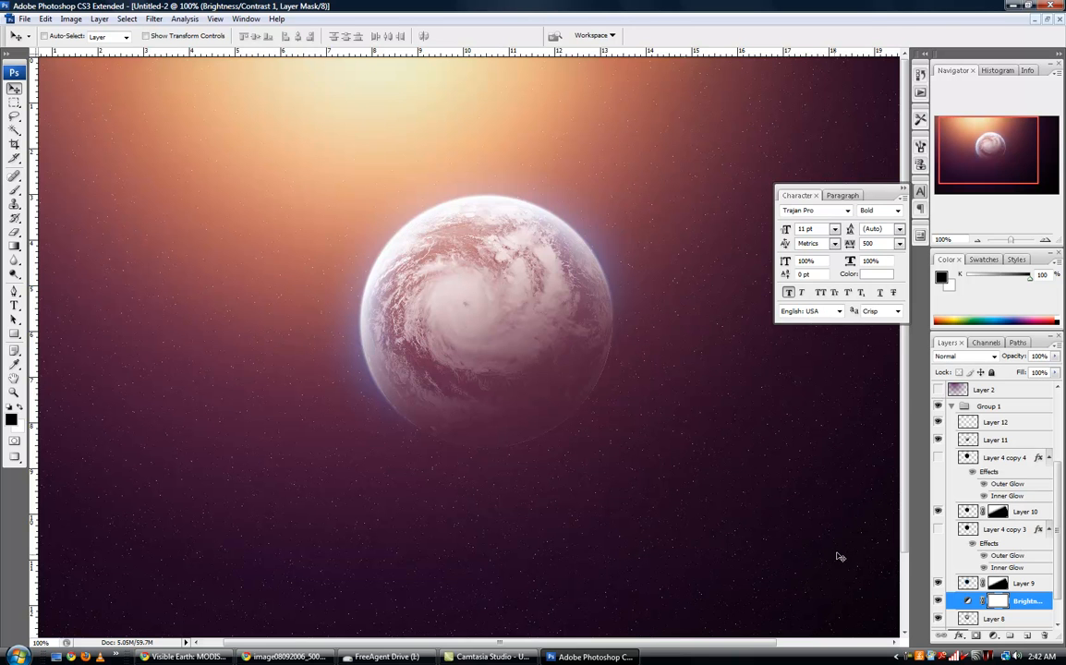
# - Compare the planet with and without Layer 10, Layer 4 copy 4 and Layer 9 by toggling their visibility
pyautogui.click(939, 512)
pyautogui.click(939, 512)
pyautogui.click(939, 459)
pyautogui.click(939, 458)
pyautogui.click(939, 512)
pyautogui.click(939, 512)
pyautogui.click(939, 512)
pyautogui.click(939, 583)
pyautogui.click(939, 583)
# - Delete Layer 9, the masked blue glow layer, from Group 1
pyautogui.click(966, 583)
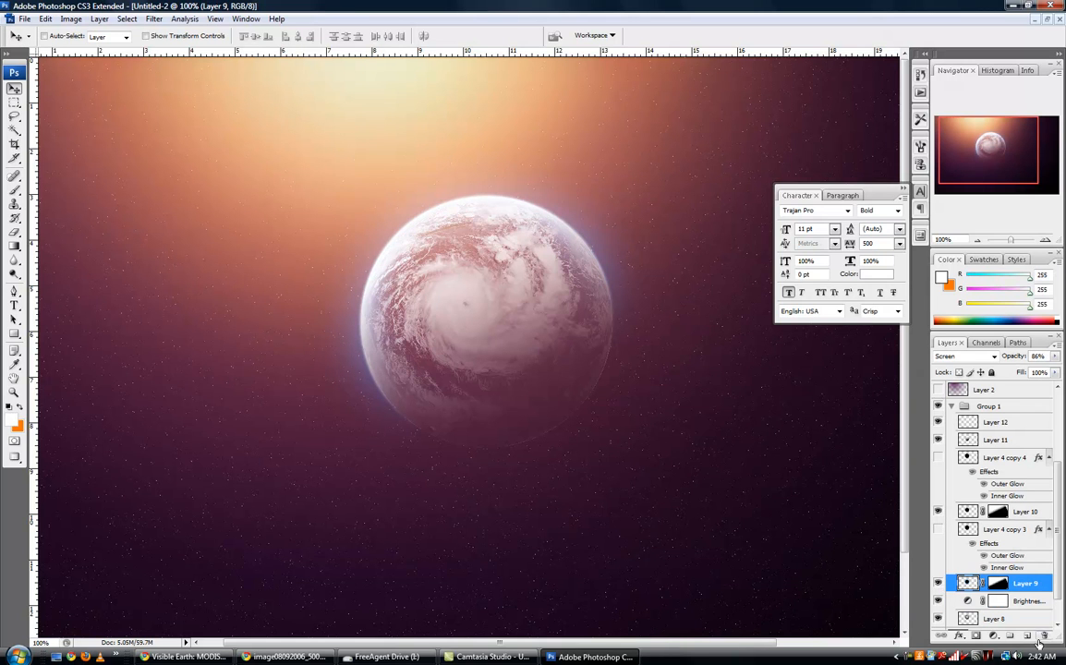
pyautogui.click(1045, 638)
pyautogui.press('space')
pyautogui.moveTo(640, 421); pyautogui.dragTo(613, 460)
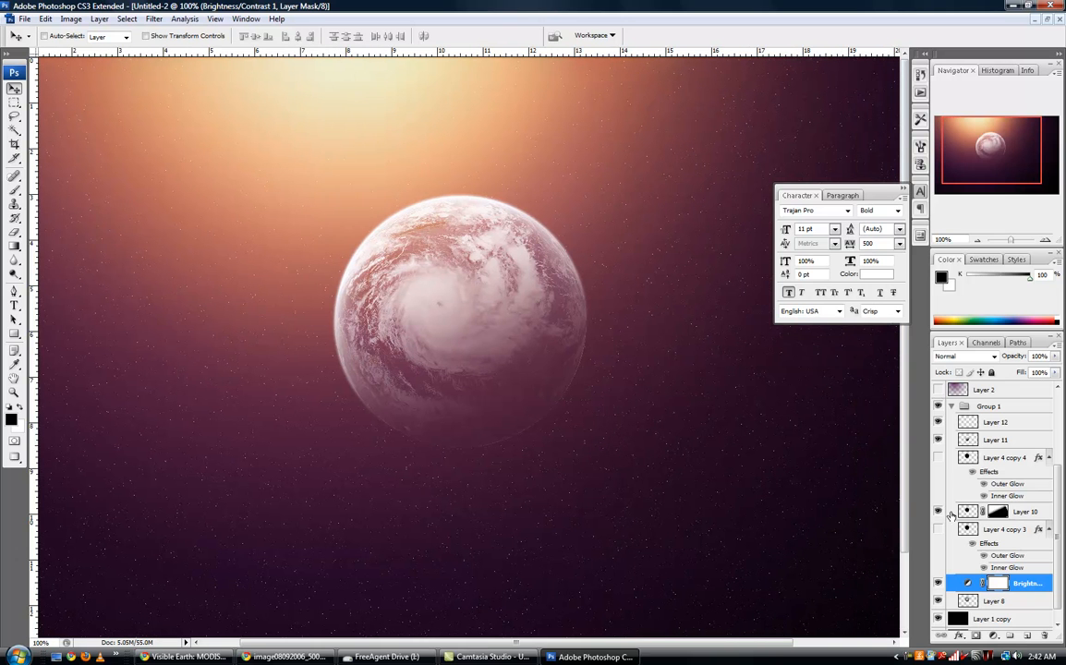
# - Toggle Layer 4 copy 3 to examine its blue glow around the planet, leaving the layer hidden
pyautogui.click(939, 529)
pyautogui.click(939, 530)
pyautogui.click(939, 529)
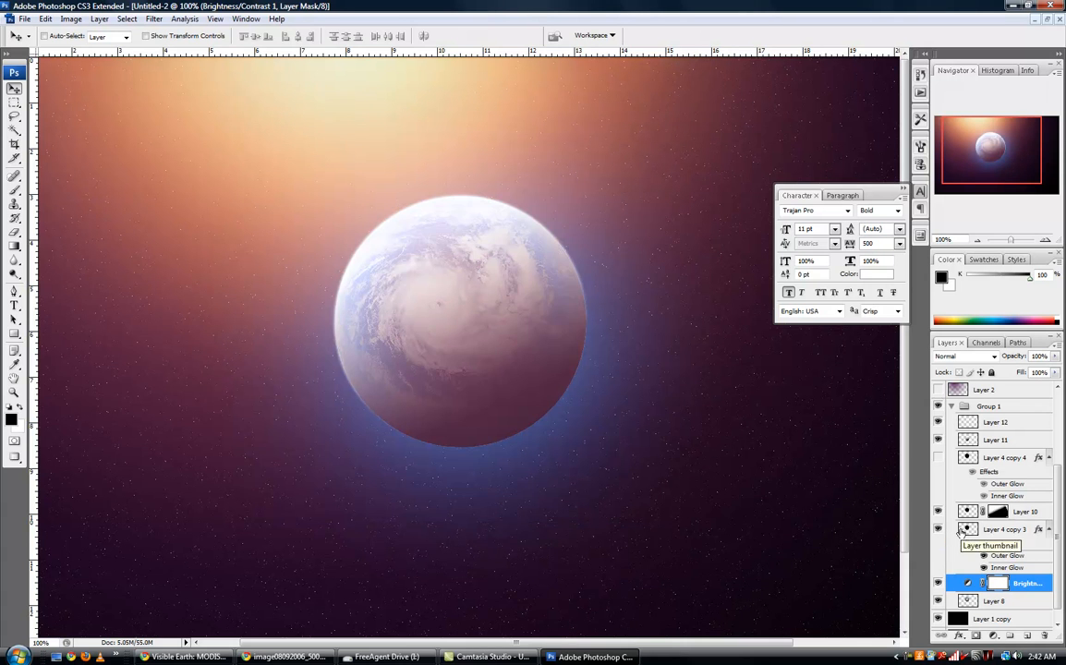
pyautogui.click(962, 531)
pyautogui.click(939, 530)
pyautogui.click(939, 530)
pyautogui.click(939, 530)
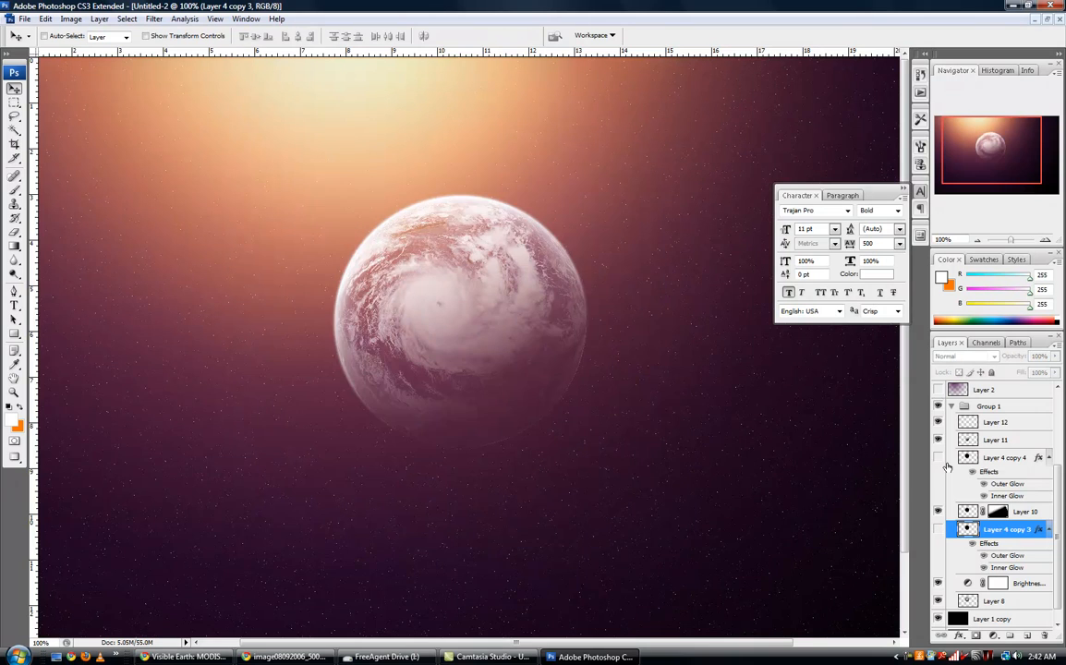
# - Compare the planet with and without Layer 4 copy 4, and leave that glow layer shown
pyautogui.click(939, 458)
pyautogui.click(939, 458)
pyautogui.click(938, 459)
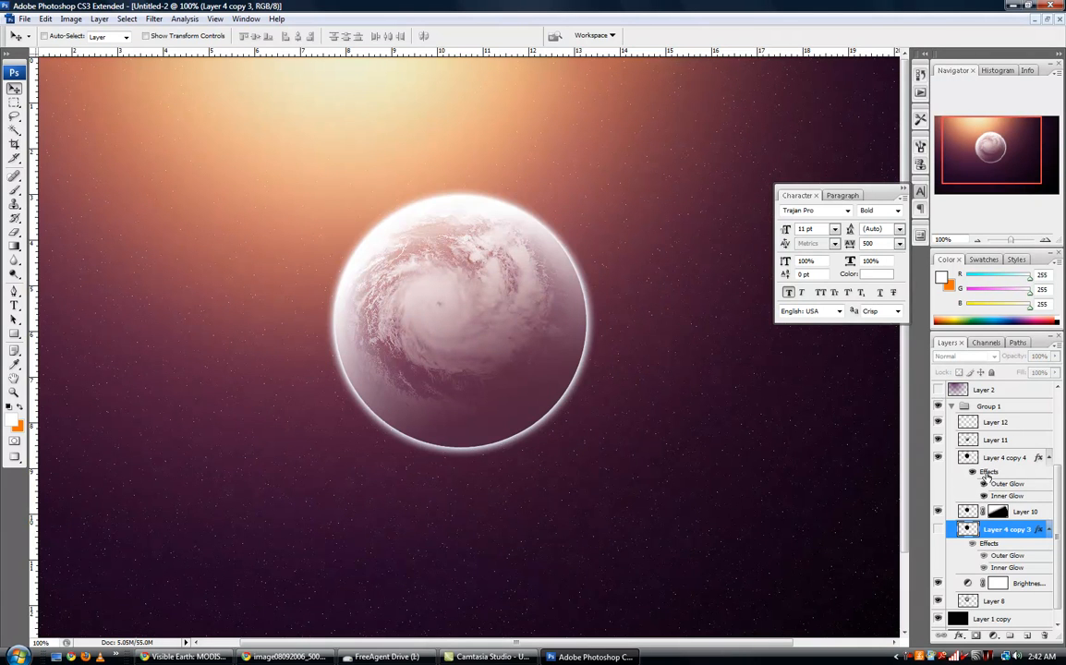
# - Change the outer glow color of Layer 4 copy 4 to hot pink #fb0abf
pyautogui.doubleClick(995, 484)
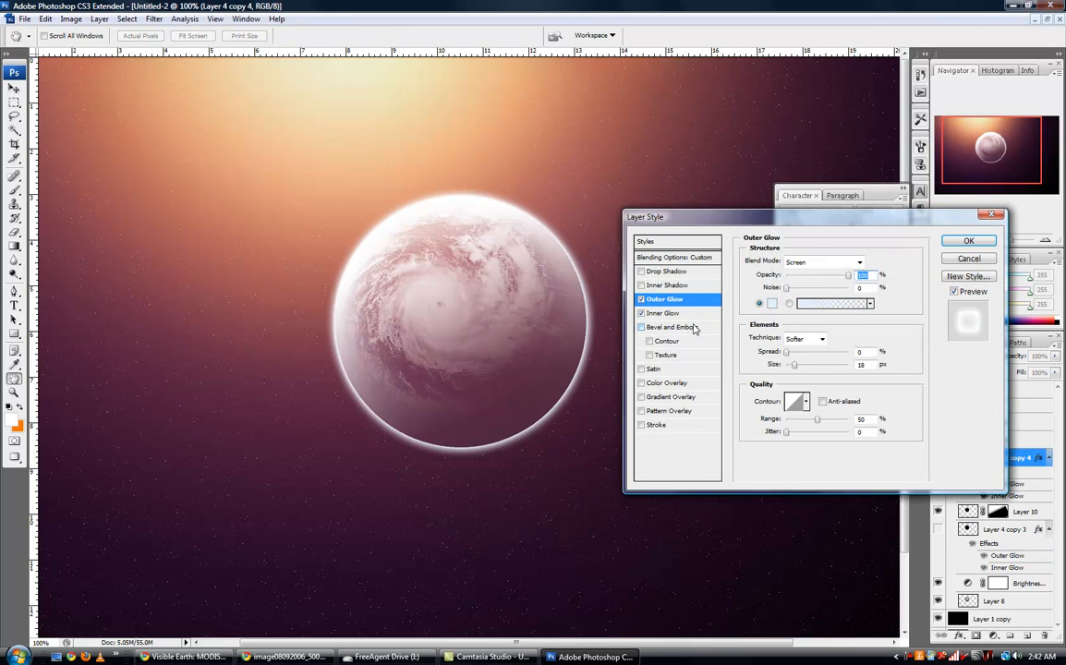
pyautogui.click(769, 305)
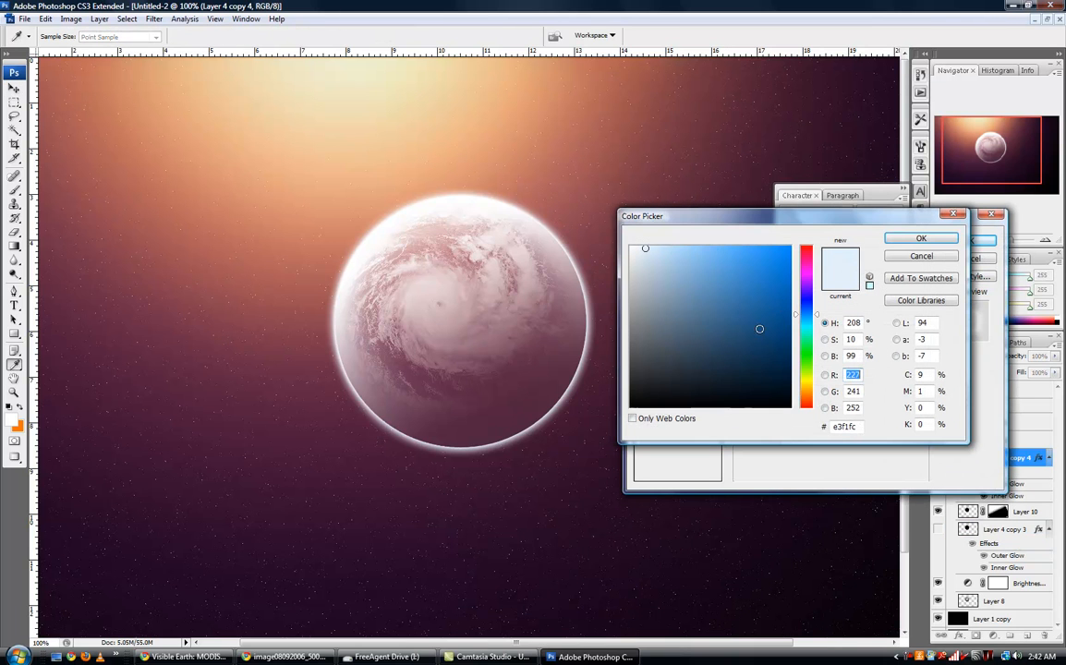
pyautogui.click(805, 278)
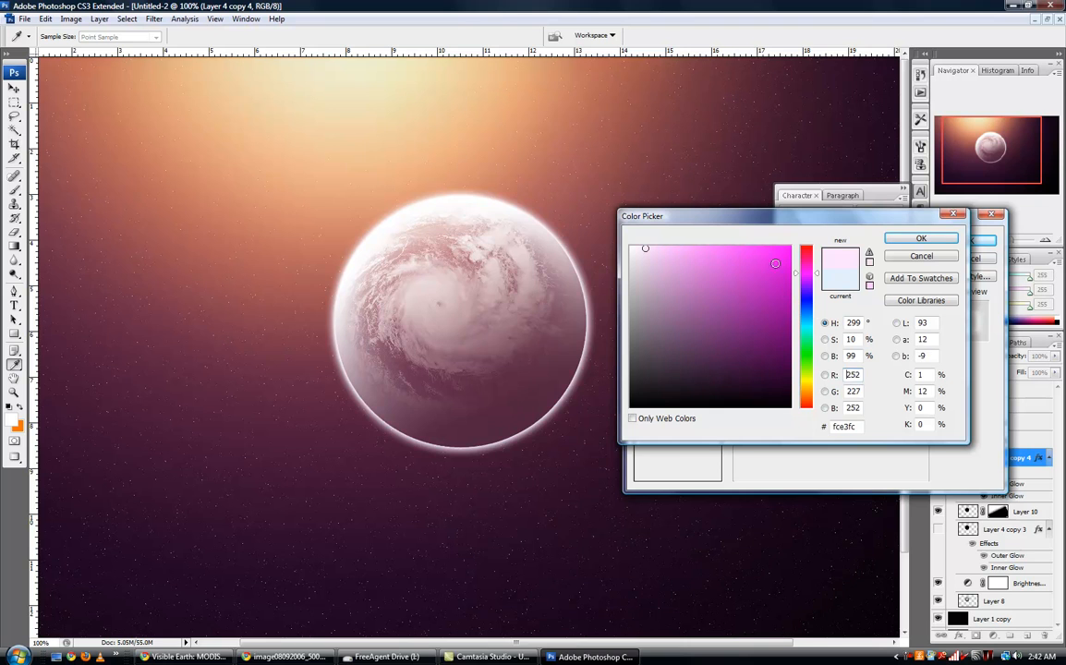
pyautogui.click(785, 249)
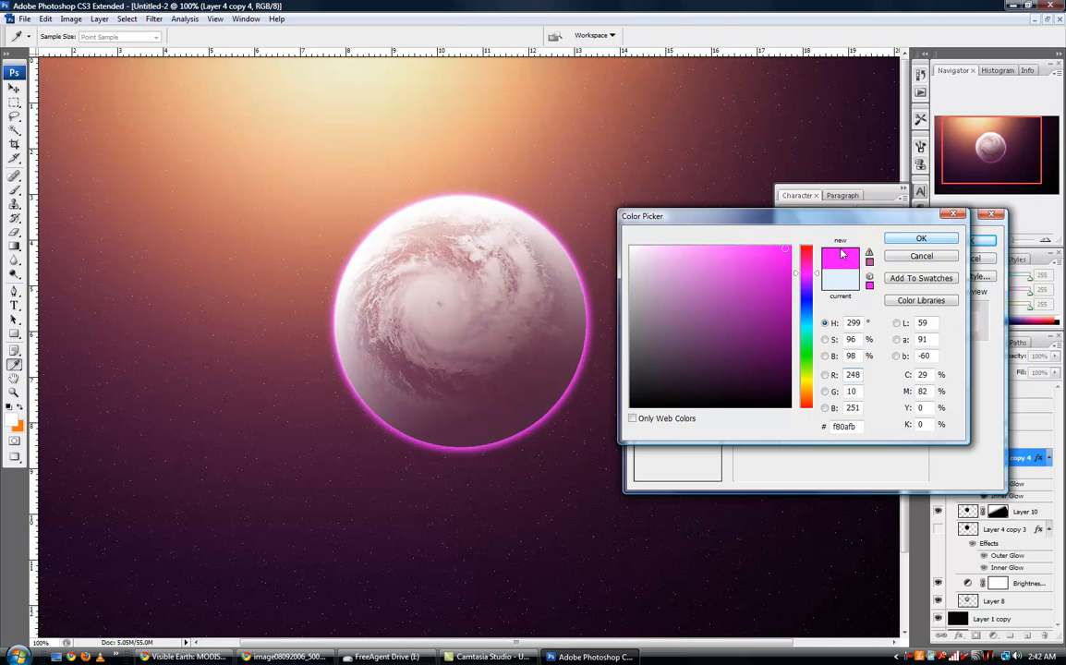
pyautogui.moveTo(814, 282); pyautogui.dragTo(812, 270)
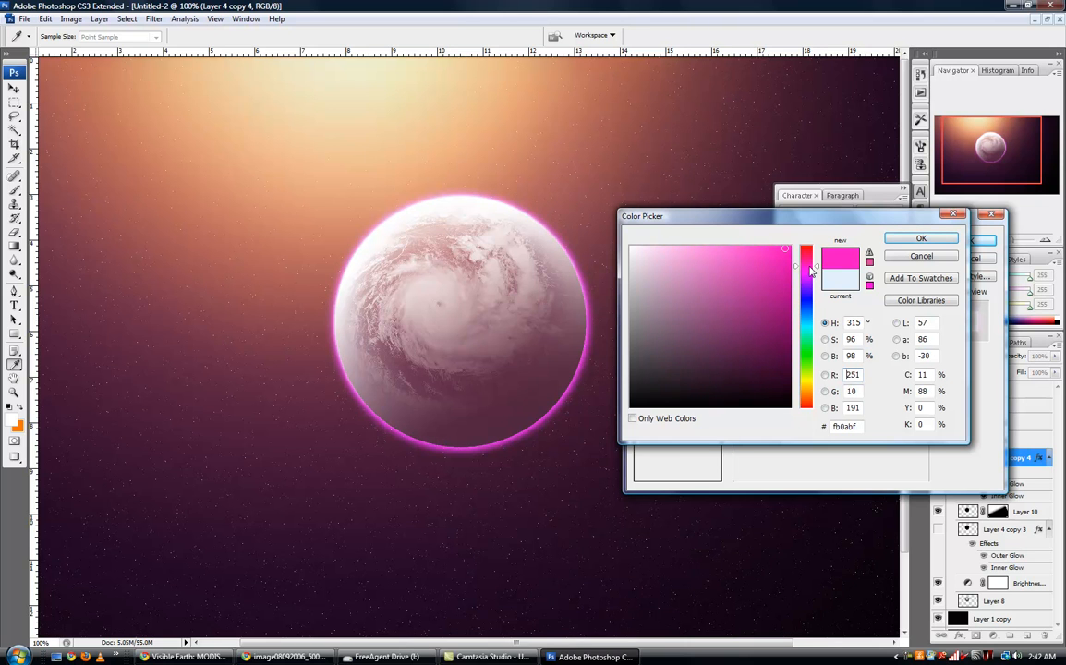
pyautogui.click(910, 238)
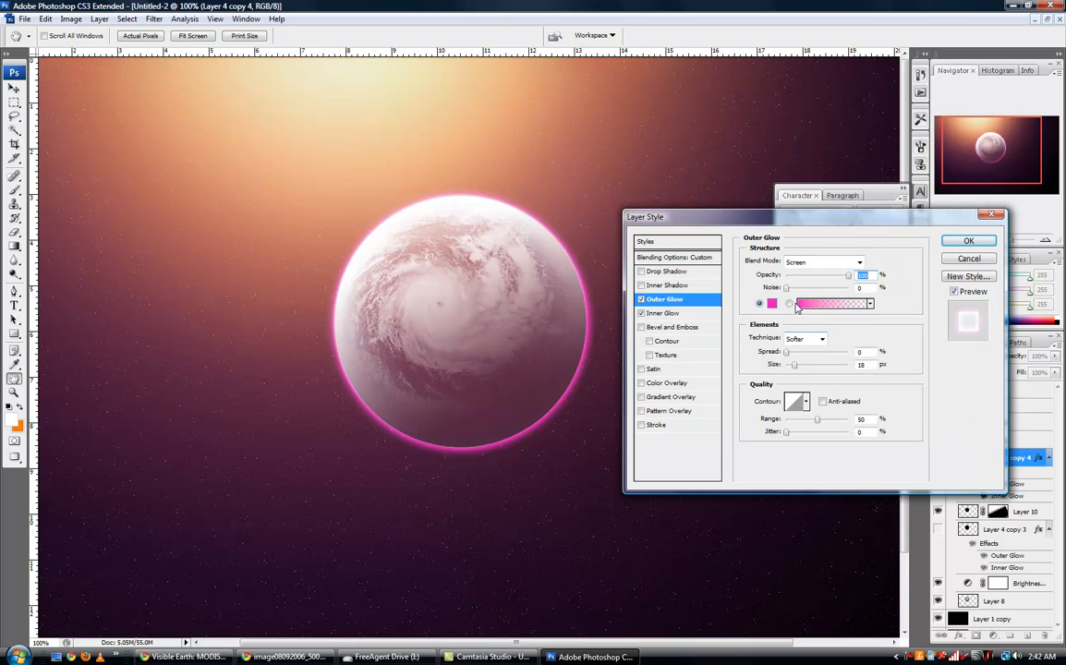
# - Lighten the outer glow of Layer 4 copy 4 to pink #ff6ddb and enlarge its size to about 32 px
pyautogui.moveTo(797, 366); pyautogui.dragTo(801, 373)
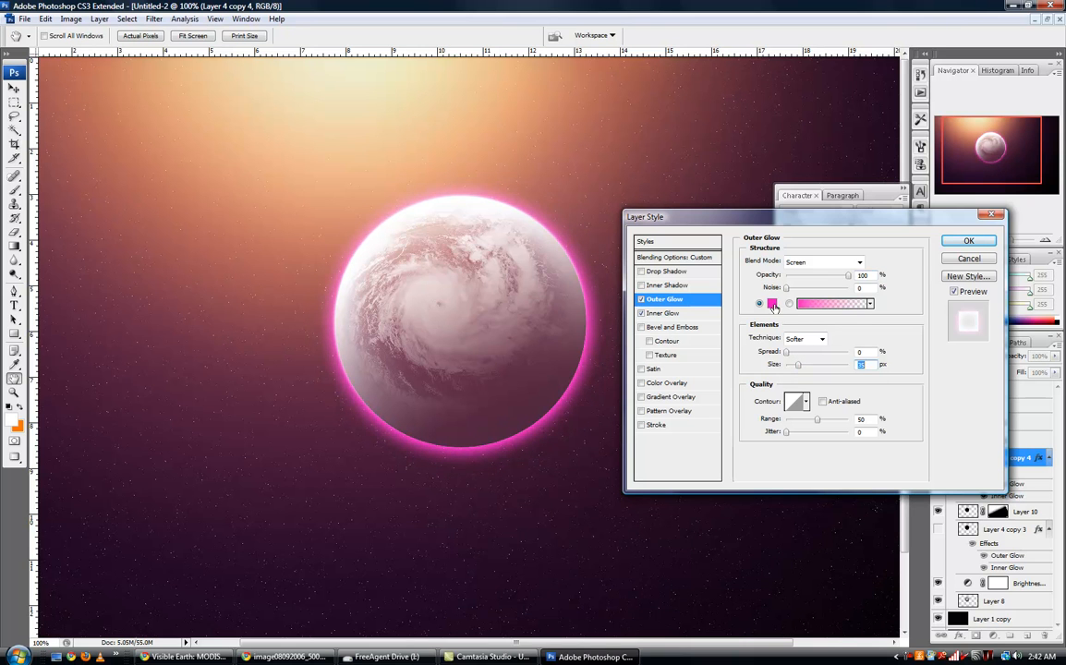
pyautogui.click(772, 303)
pyautogui.moveTo(724, 248); pyautogui.dragTo(722, 245)
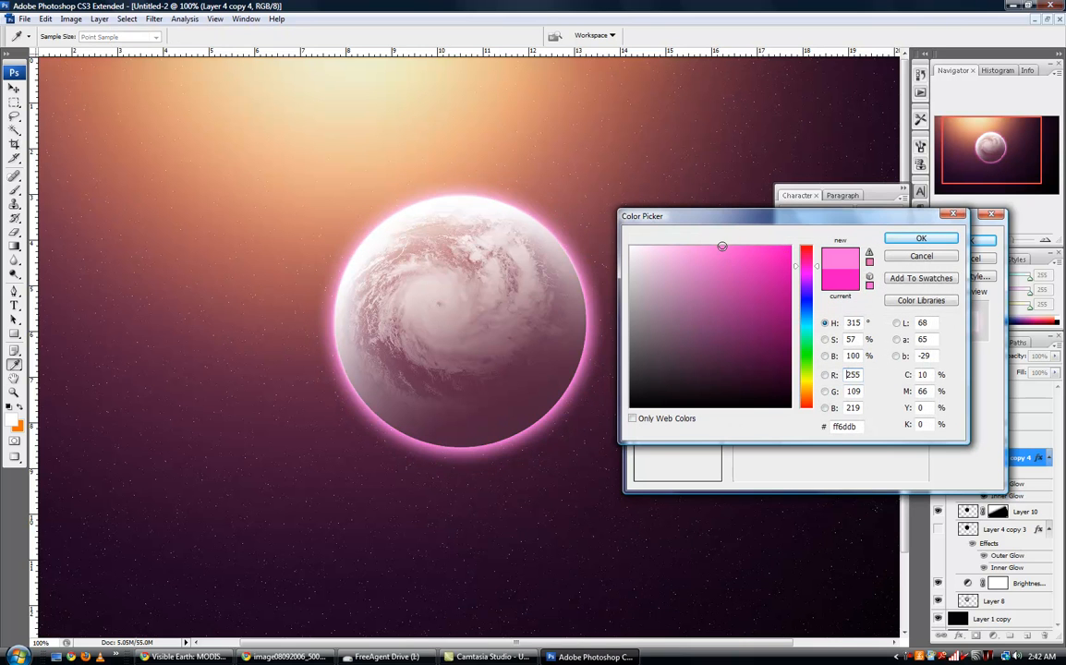
pyautogui.click(920, 238)
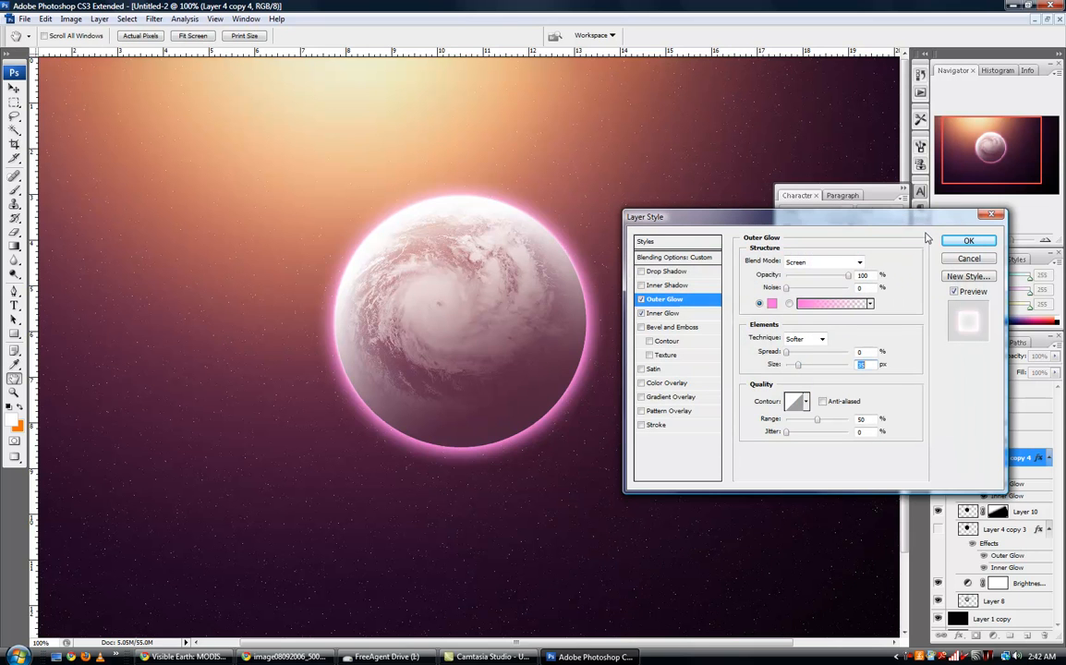
pyautogui.moveTo(799, 365); pyautogui.dragTo(799, 369)
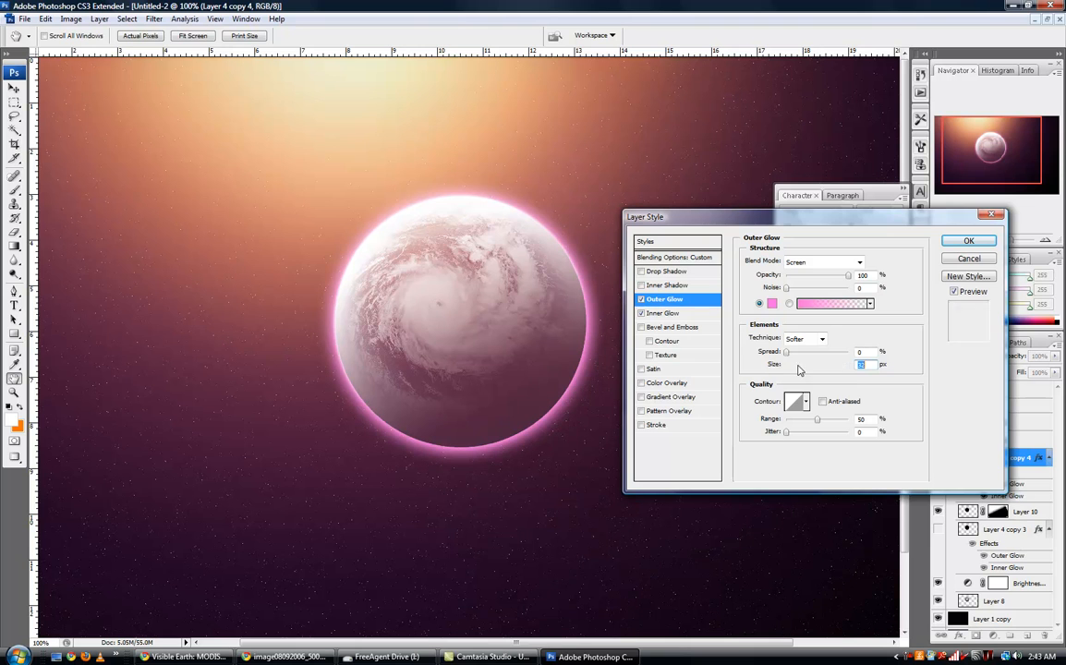
pyautogui.click(968, 241)
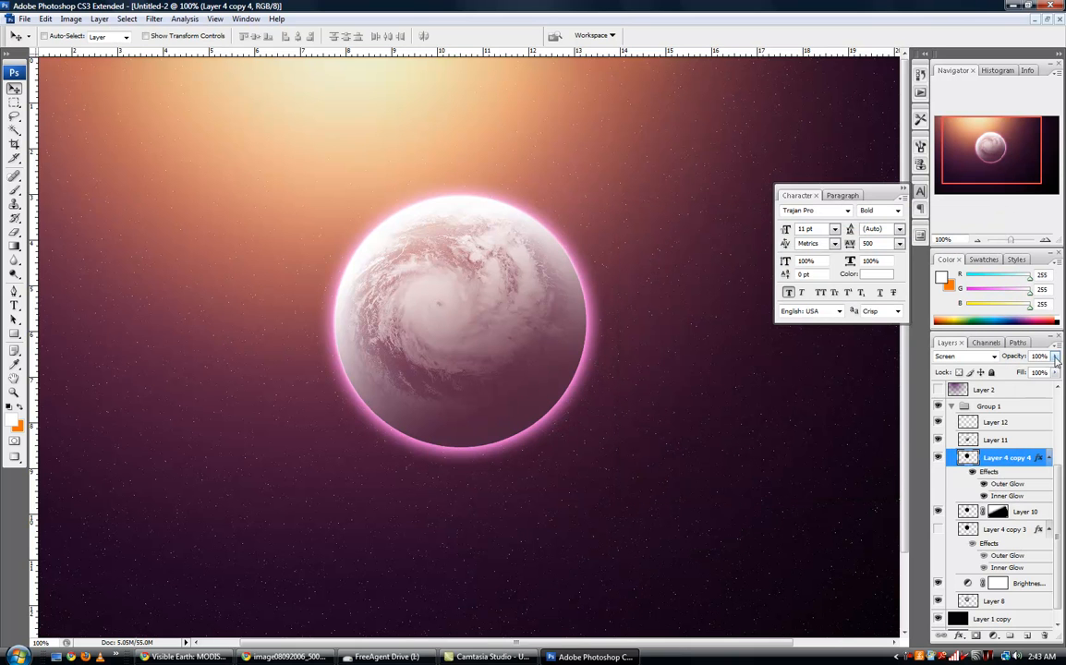
# - Reduce the opacity of Layer 4 copy 4 to 57%
pyautogui.click(1055, 357)
pyautogui.moveTo(1054, 370)
pyautogui.mouseDown()
pyautogui.moveTo(1029, 370)
pyautogui.moveTo(1058, 372)
pyautogui.mouseUp()
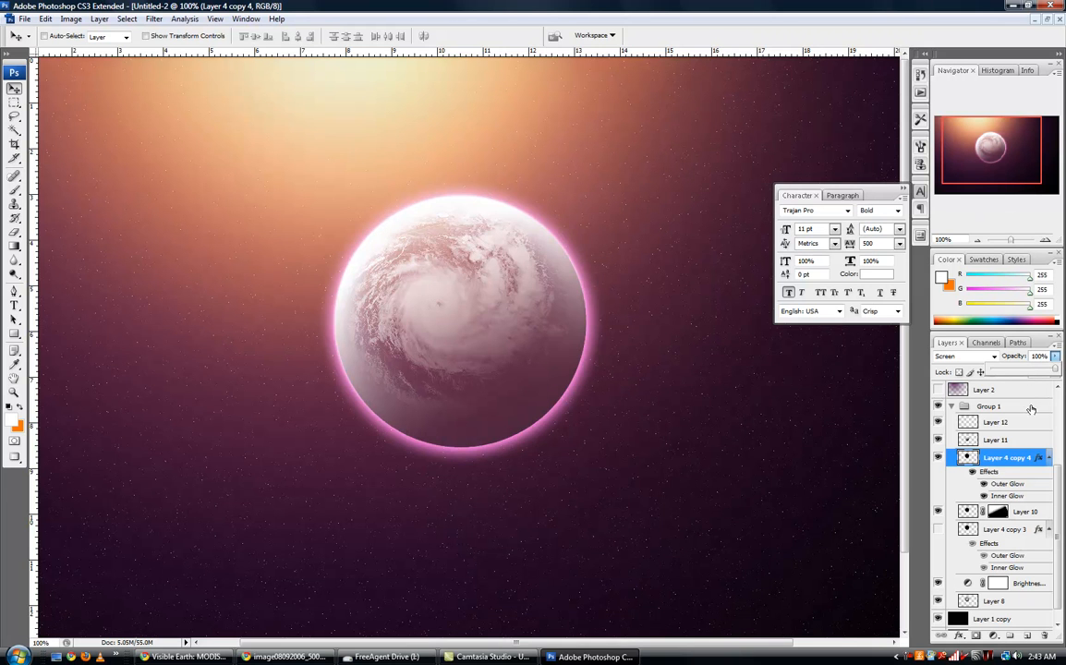
pyautogui.click(1007, 371)
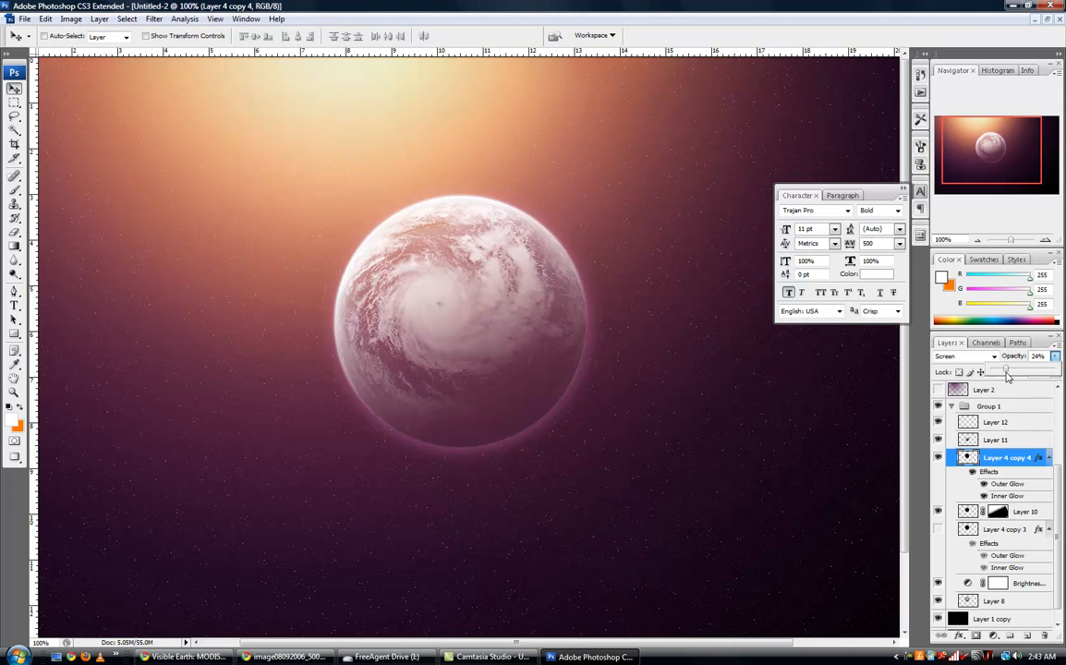
pyautogui.moveTo(1010, 372); pyautogui.dragTo(1028, 372)
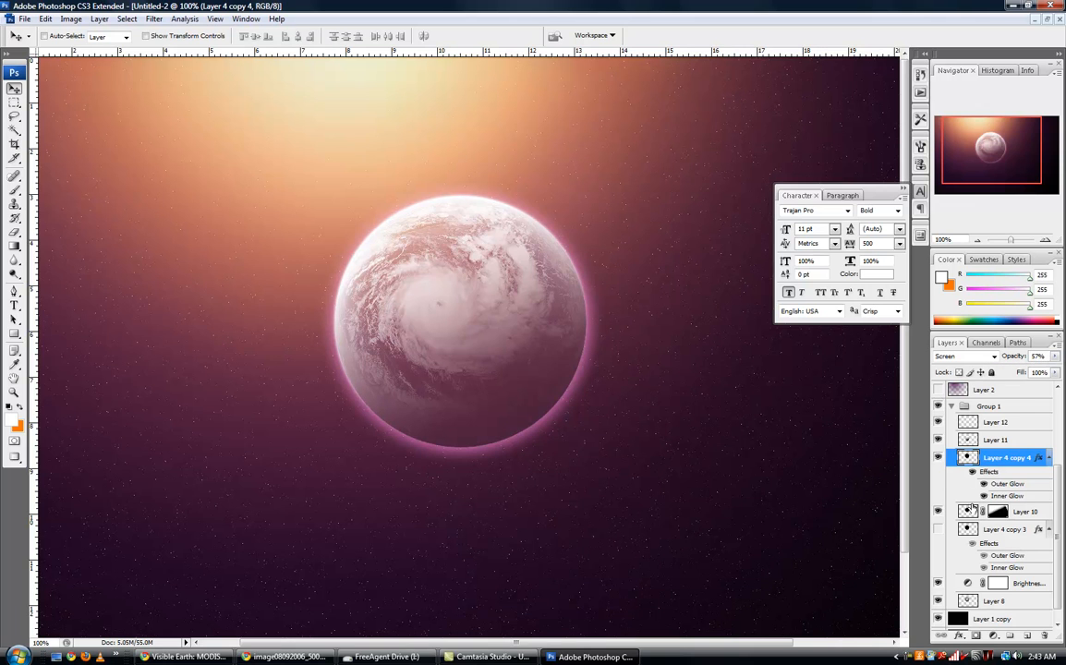
# - Flatten the effects of Layer 4 copy 4 by merging it with a new layer above Layer 10, and set the blend mode to Screen
pyautogui.click(1016, 511)
pyautogui.click(1029, 636)
pyautogui.click(965, 471)
pyautogui.hotkey('ctrl', 'e')
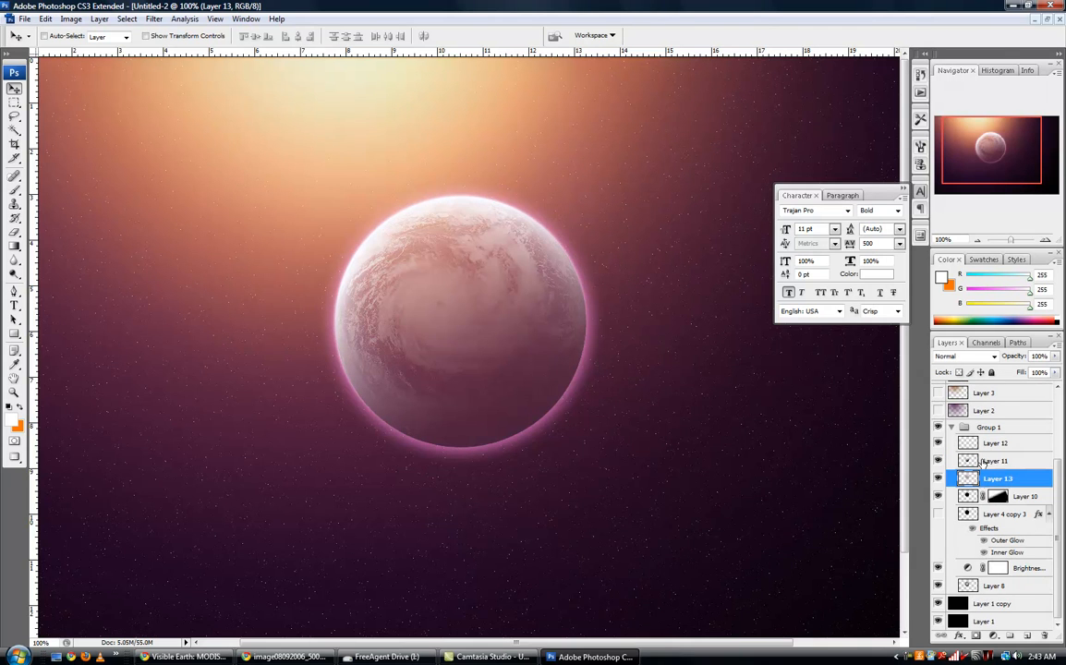
pyautogui.click(965, 356)
pyautogui.click(949, 153)
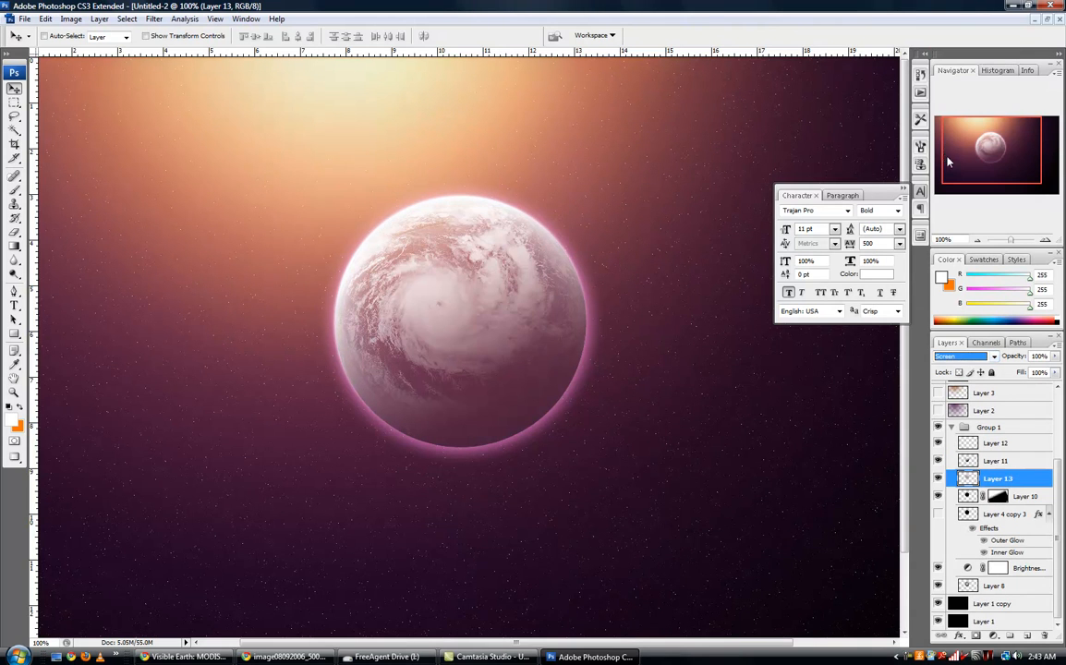
# - Add a mask to Layer 13 and fade out the glow on the planet's lower-right side with a linear black-to-transparent gradient
pyautogui.click(976, 637)
pyautogui.click(14, 246)
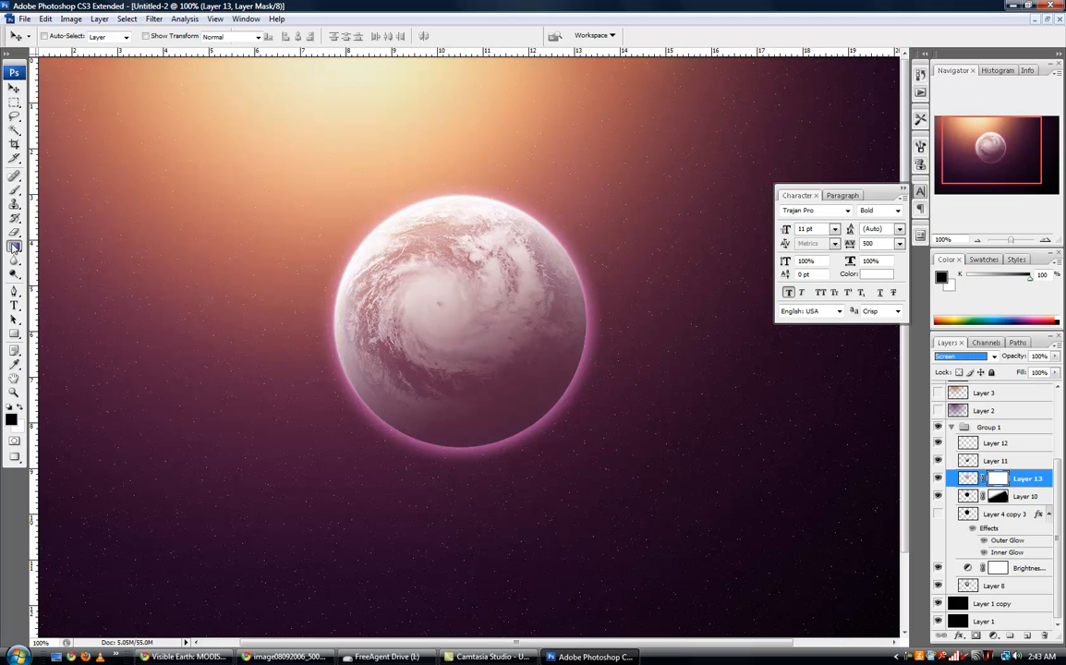
pyautogui.click(48, 247)
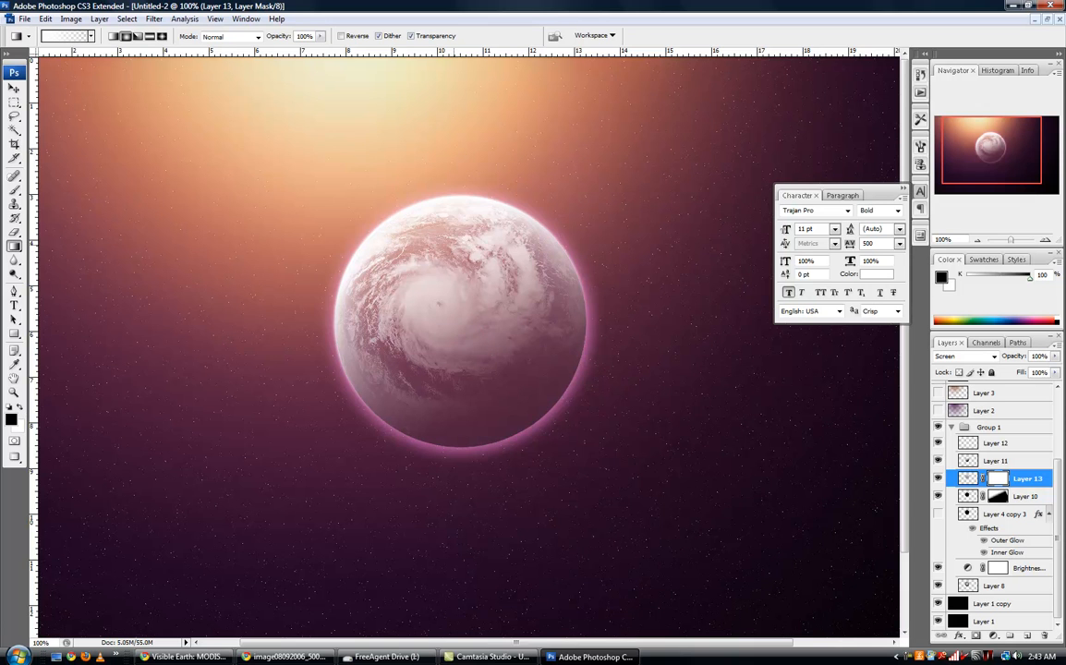
pyautogui.moveTo(482, 378); pyautogui.dragTo(504, 393)
pyautogui.hotkey('ctrl', 'z')
pyautogui.click(112, 36)
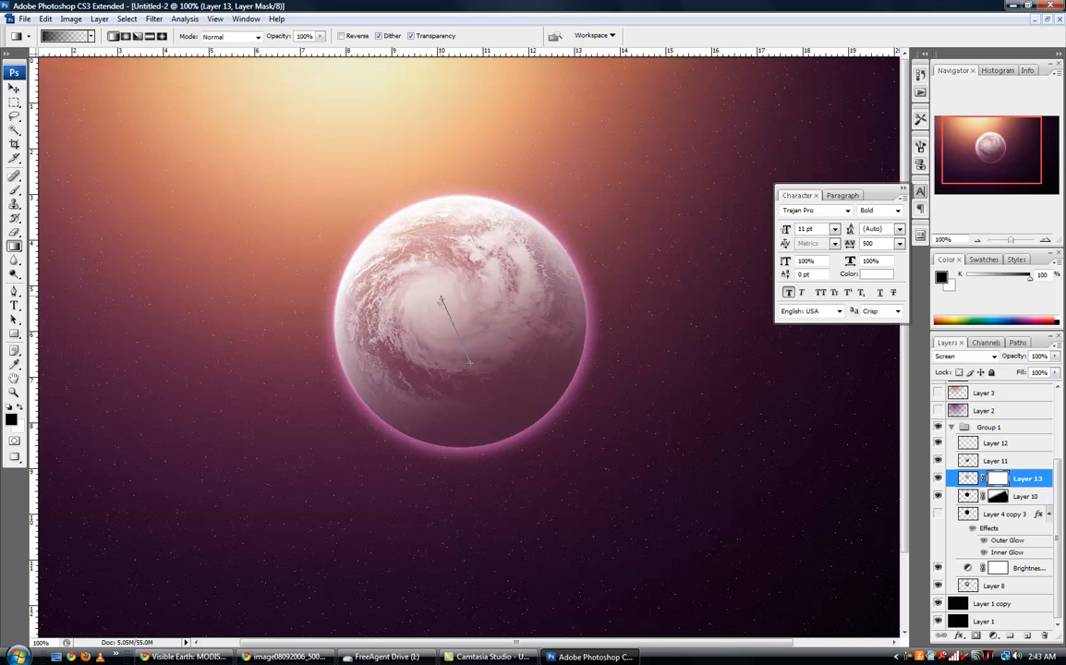
pyautogui.moveTo(470, 362); pyautogui.dragTo(470, 363)
pyautogui.moveTo(378, 311); pyautogui.dragTo(350, 311)
# - Merge the masked Layer 13 and Layer 10 into one layer and set its blend mode to Screen
pyautogui.click(939, 497)
pyautogui.click(939, 497)
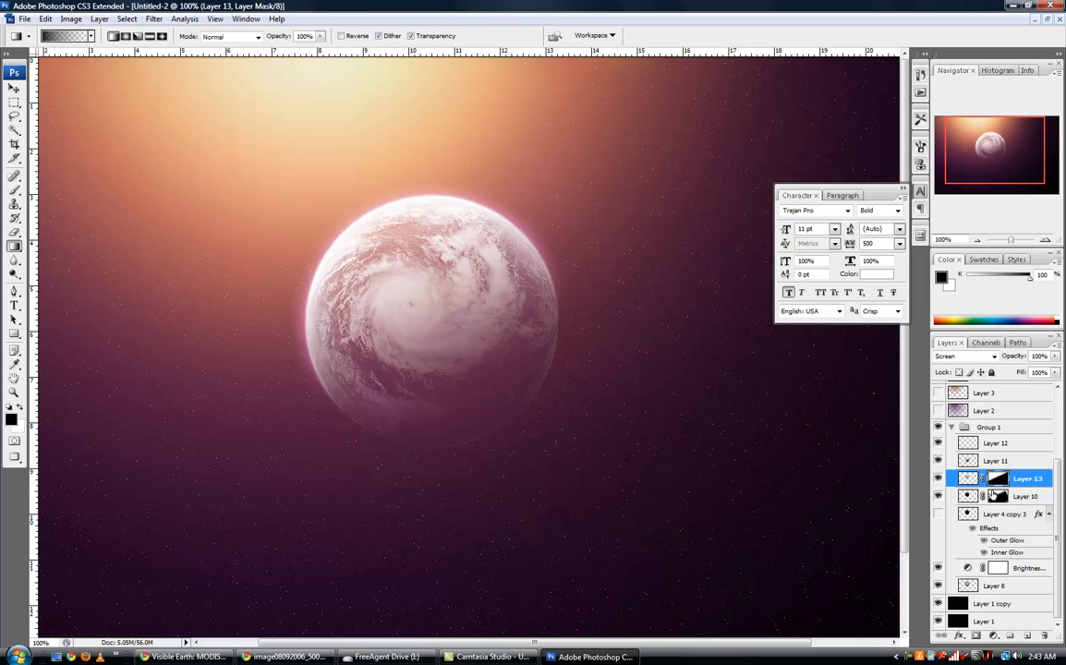
pyautogui.keyDown('shift'); pyautogui.click(1014, 498); pyautogui.keyUp('shift')
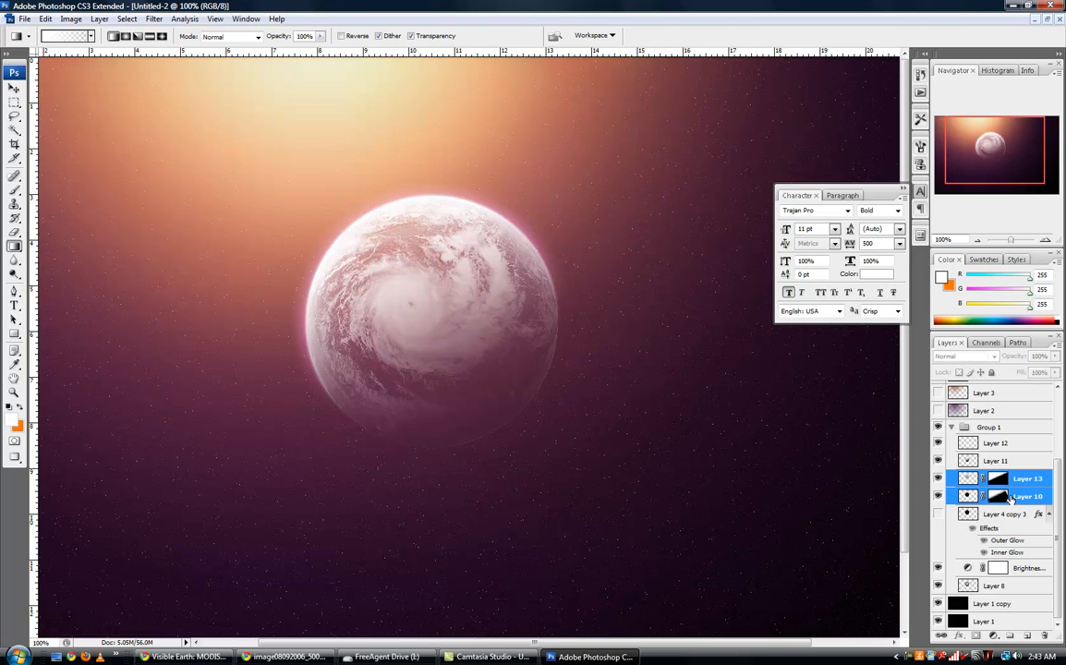
pyautogui.hotkey('ctrl', 'e')
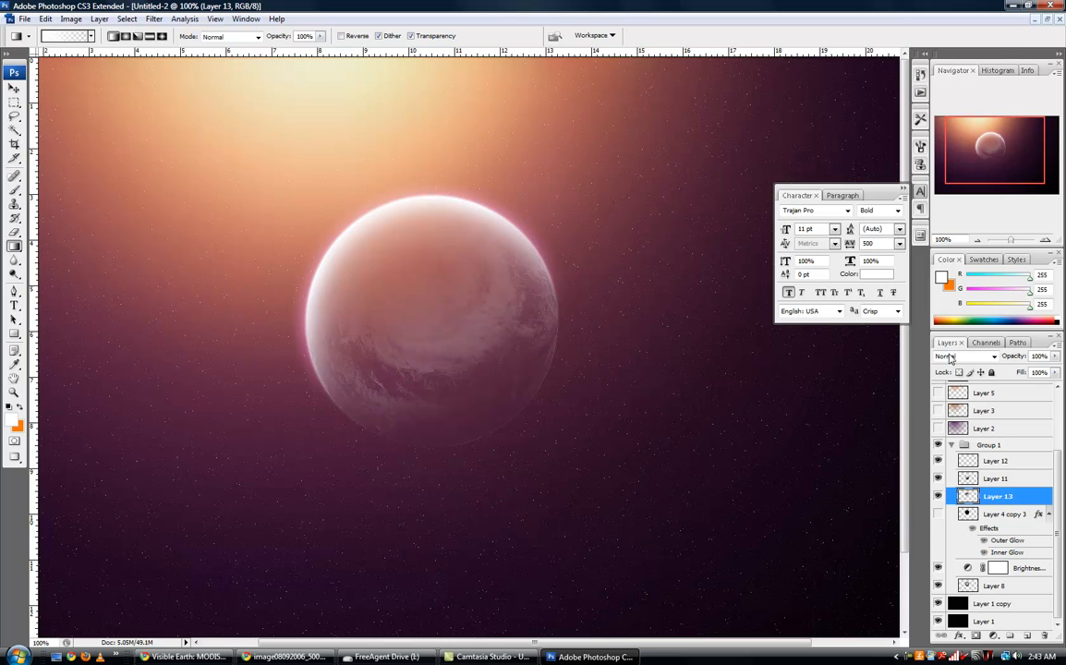
pyautogui.click(953, 359)
pyautogui.click(941, 161)
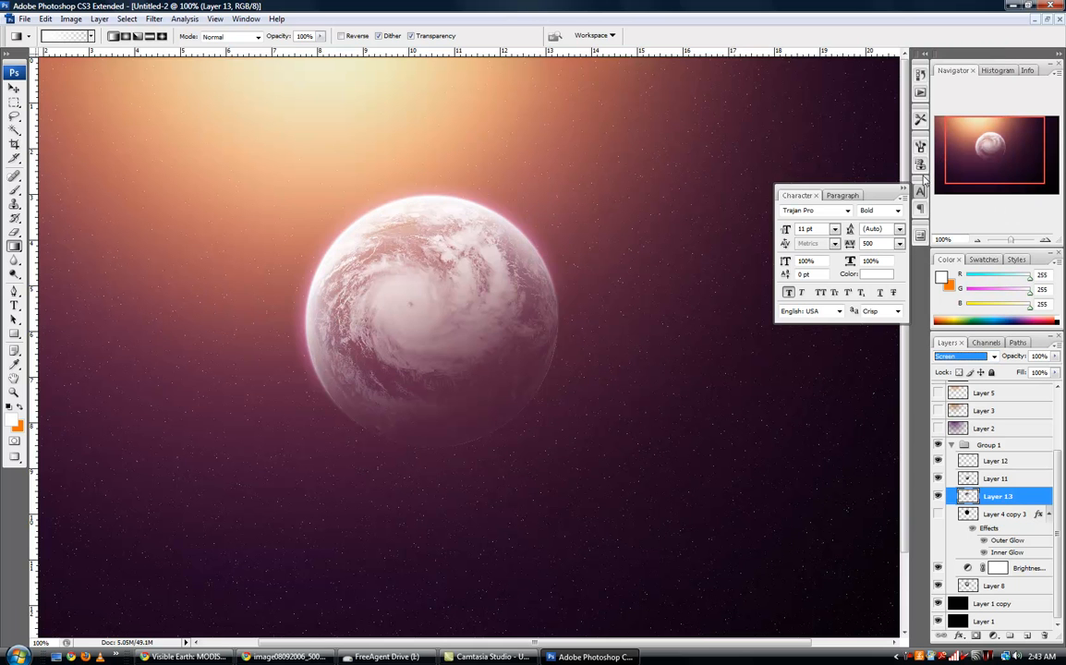
# - Apply Hue/Saturation to Layer 13 with hue +63 and saturation +26, and compare the planet with and without the layer
pyautogui.hotkey('ctrl', 'u')
pyautogui.moveTo(710, 319); pyautogui.dragTo(728, 349)
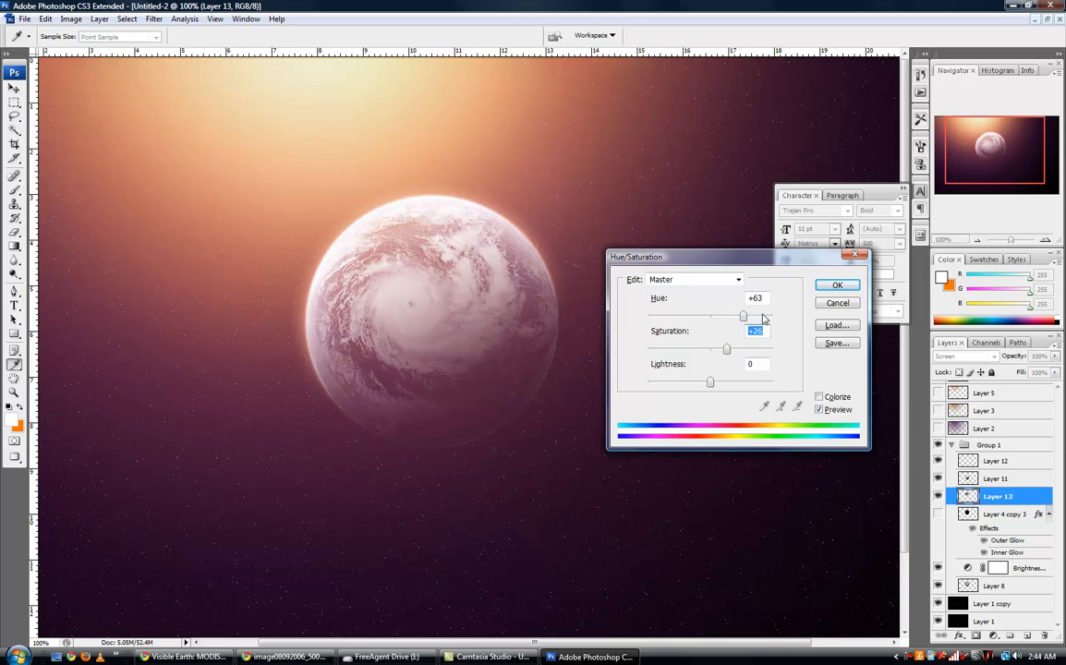
pyautogui.click(836, 285)
pyautogui.moveTo(474, 289); pyautogui.dragTo(530, 346)
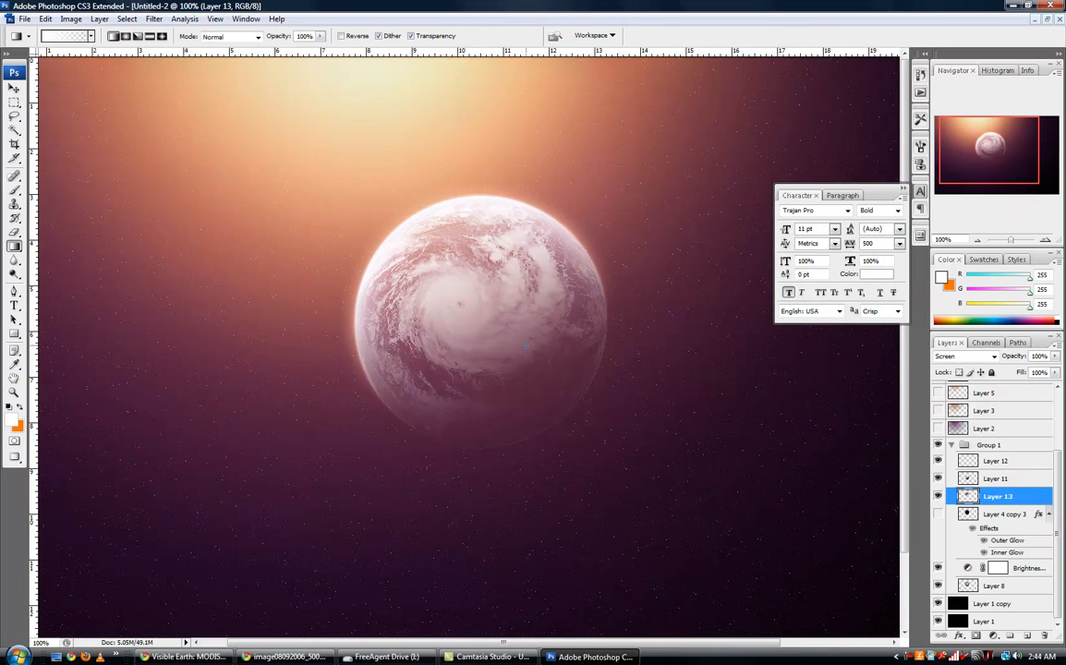
pyautogui.click(939, 497)
pyautogui.click(939, 497)
pyautogui.click(939, 496)
pyautogui.click(939, 496)
# - Recolor the planet surface on Layer 8 with Hue/Saturation, using hue +150 and saturation +58
pyautogui.click(968, 588)
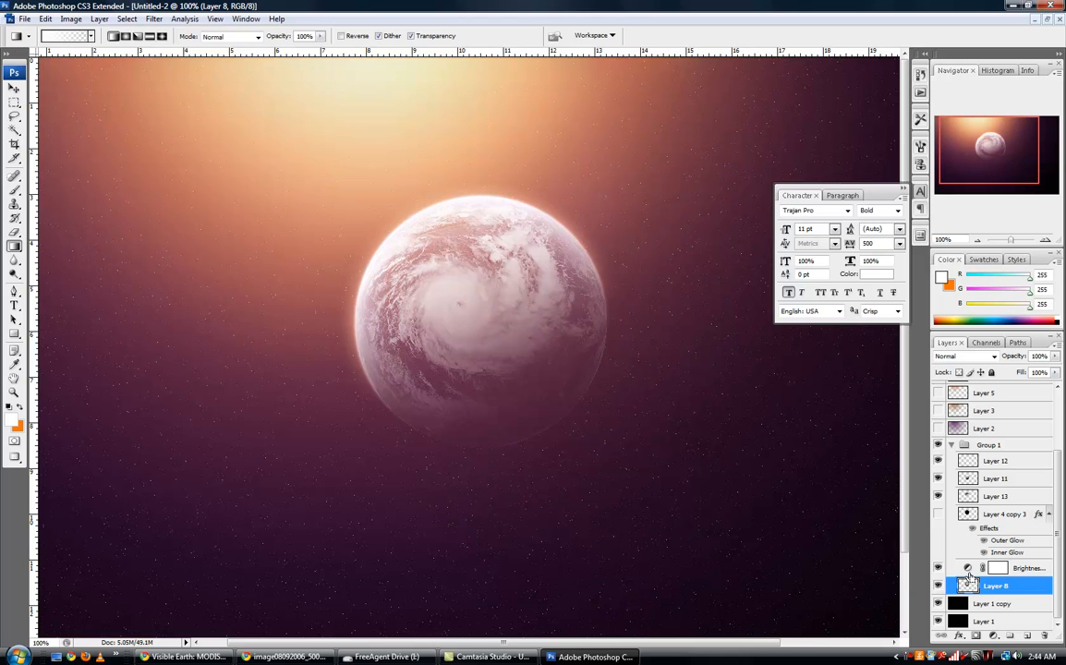
pyautogui.hotkey('ctrl', 'u')
pyautogui.moveTo(710, 317); pyautogui.dragTo(766, 319)
pyautogui.click(747, 349)
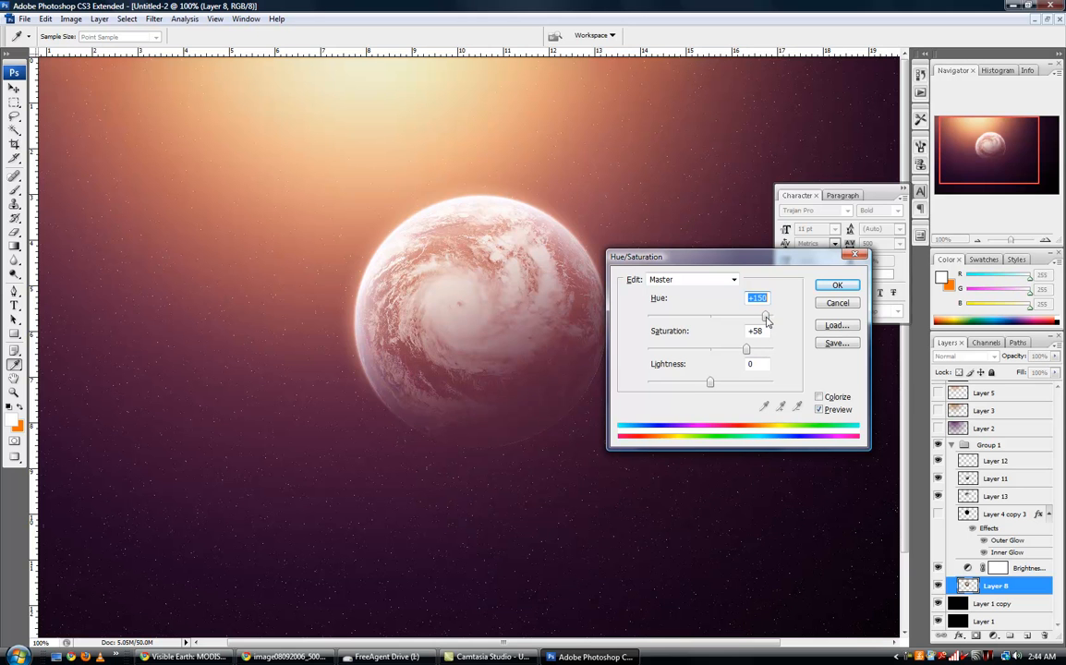
pyautogui.click(837, 284)
pyautogui.moveTo(596, 317); pyautogui.dragTo(560, 349)
pyautogui.moveTo(485, 369); pyautogui.dragTo(634, 364)
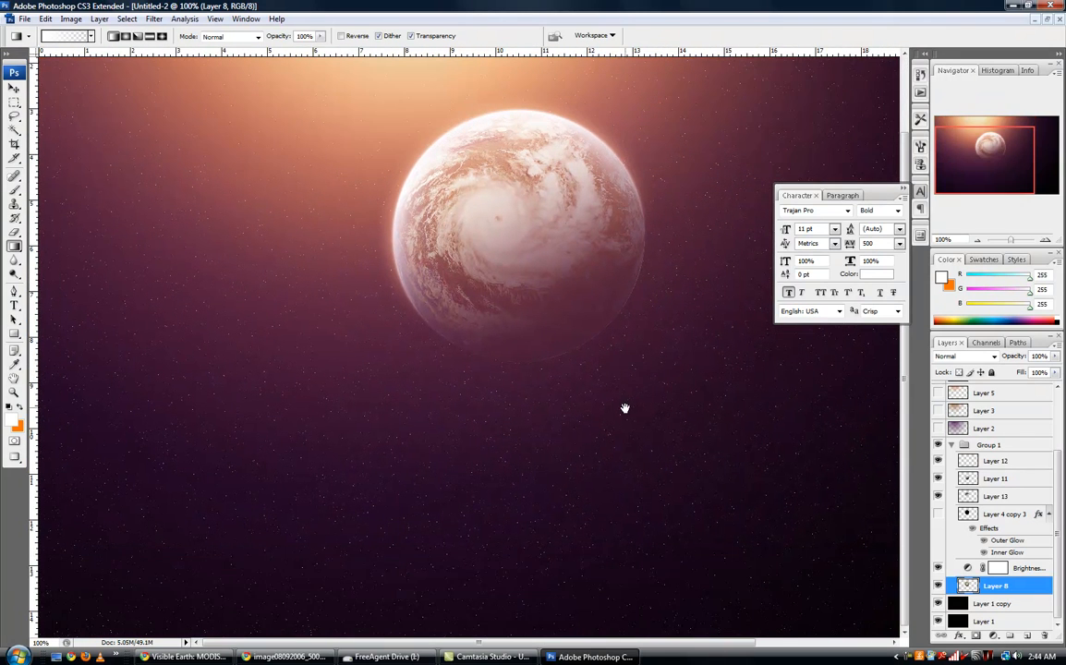
pyautogui.moveTo(624, 408); pyautogui.dragTo(578, 340)
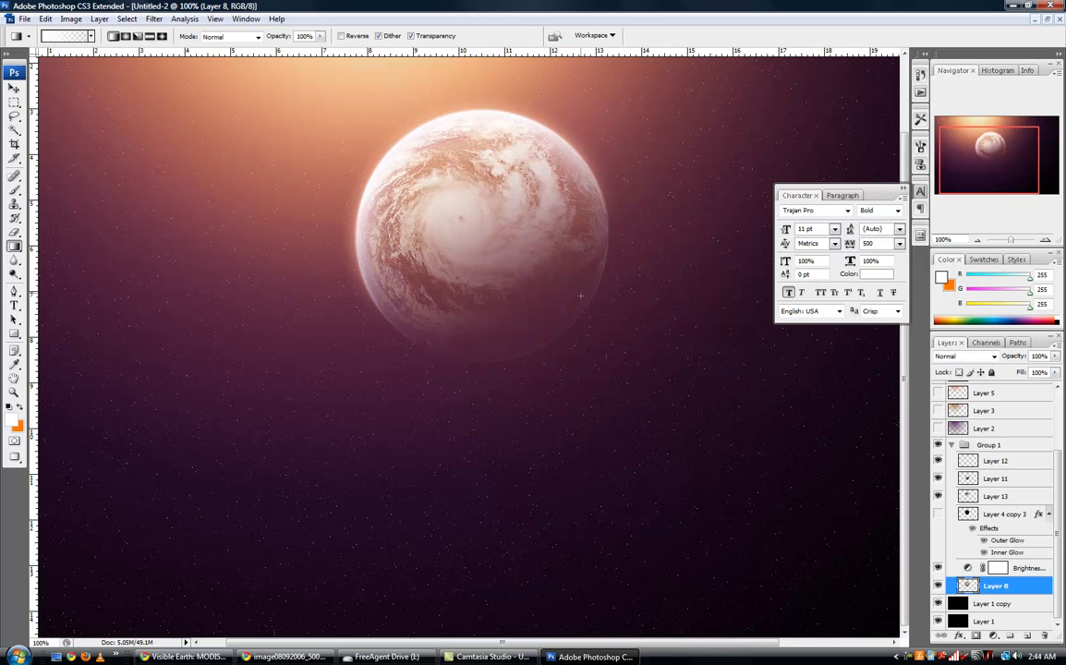
pyautogui.moveTo(543, 384); pyautogui.dragTo(584, 485)
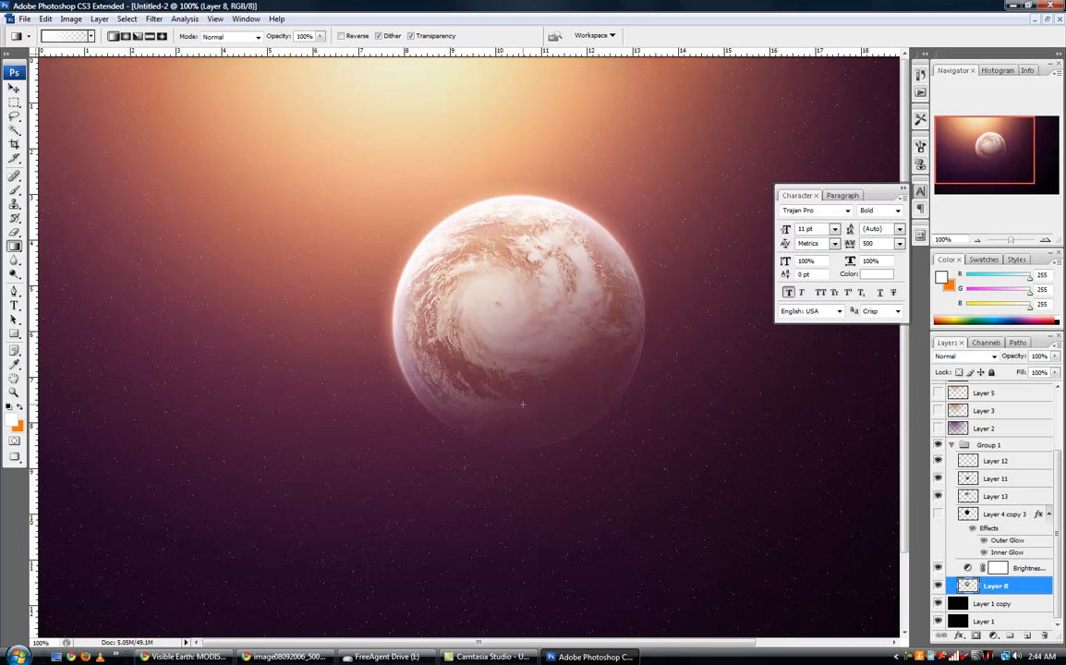
# - Fill the planet outline loaded from Layer 4 copy 3 with black on a new layer, and place that layer directly beneath Layer 8
pyautogui.click(972, 513)
pyautogui.keyDown('ctrl'); pyautogui.click(969, 514); pyautogui.keyUp('ctrl')
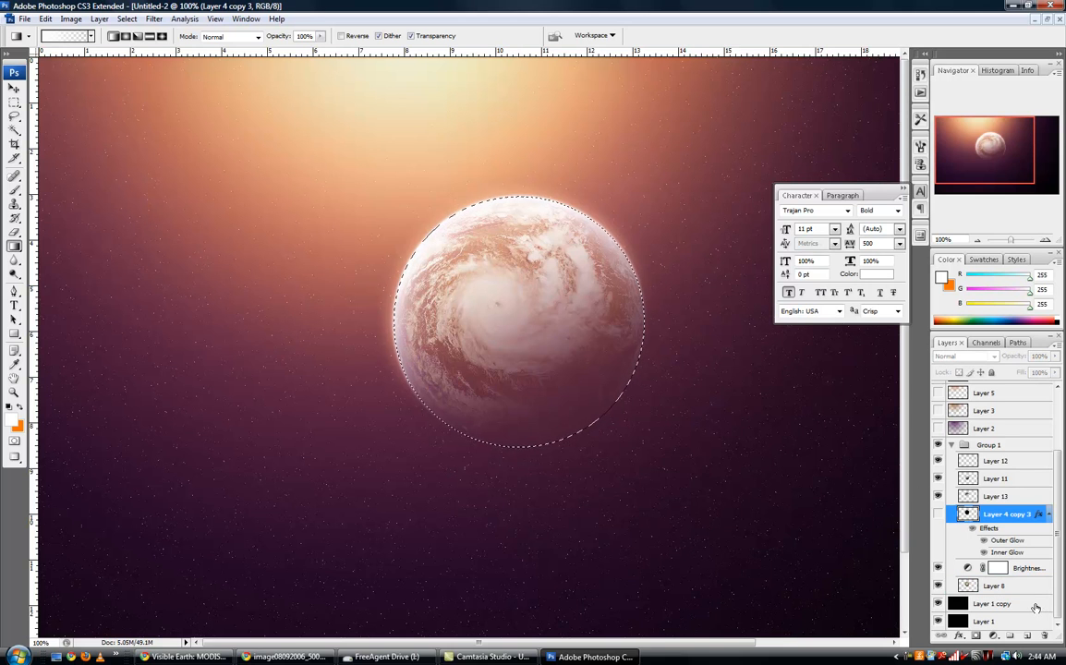
pyautogui.click(974, 463)
pyautogui.click(1028, 636)
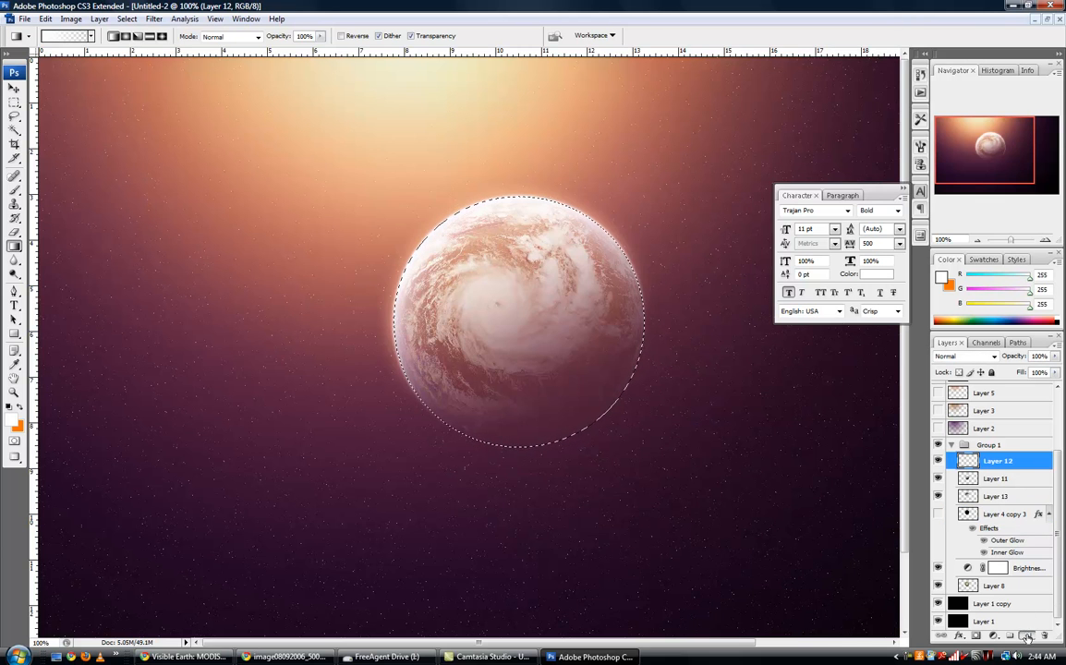
pyautogui.click(14, 245)
pyautogui.click(56, 257)
pyautogui.press('d')
pyautogui.click(437, 282)
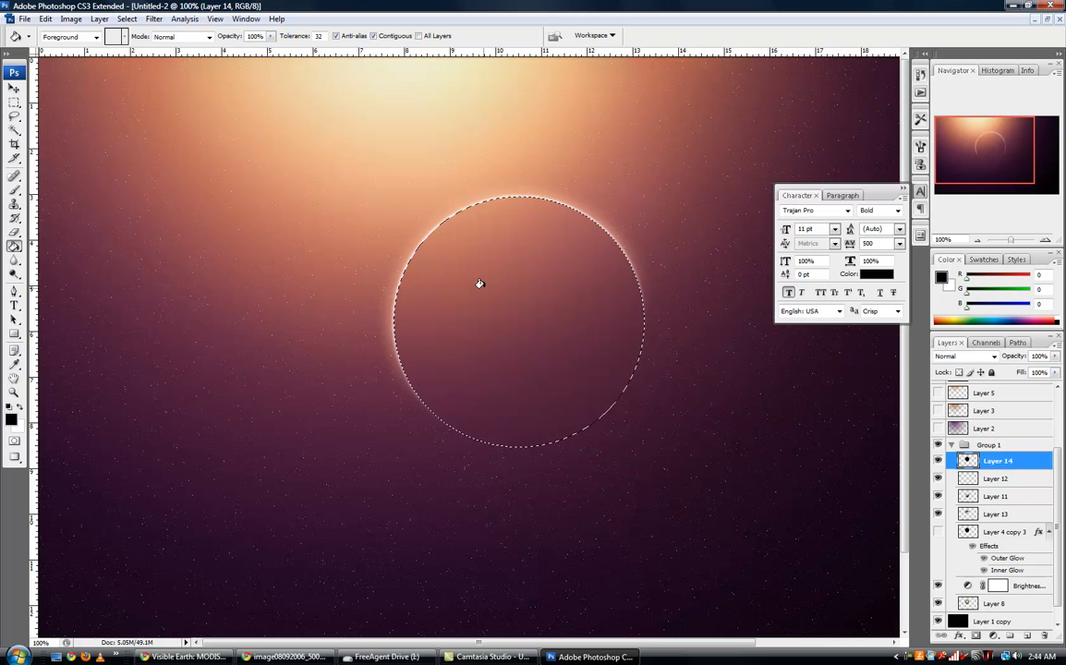
pyautogui.moveTo(968, 461); pyautogui.dragTo(990, 588)
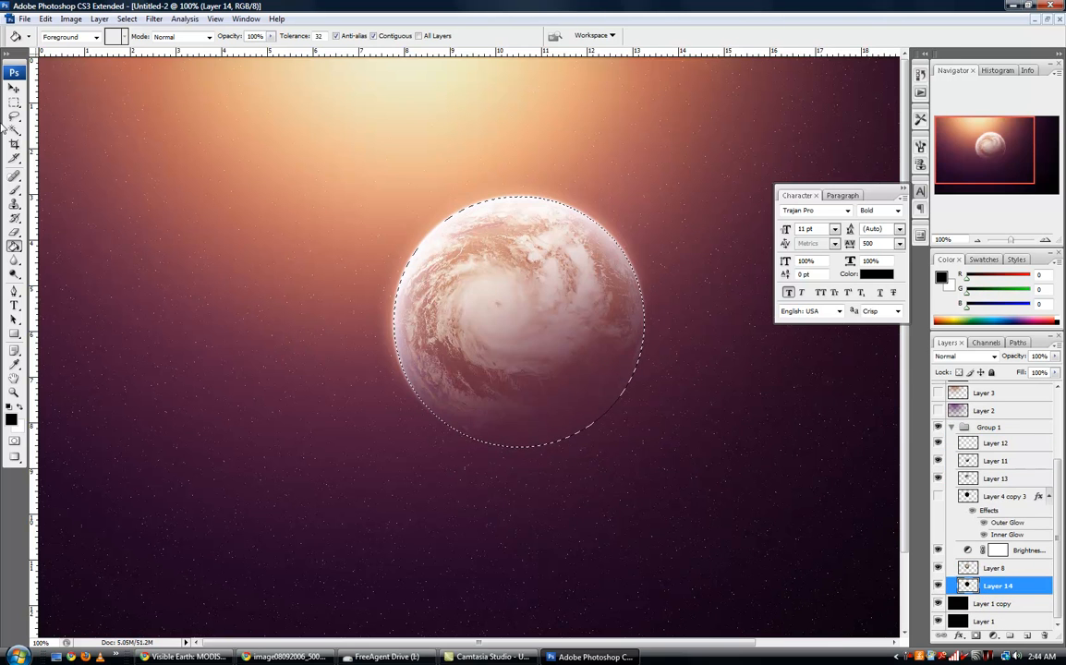
# - Clear the planet selection and bring up the blur filters for the black disc on Layer 14
pyautogui.click(56, 103)
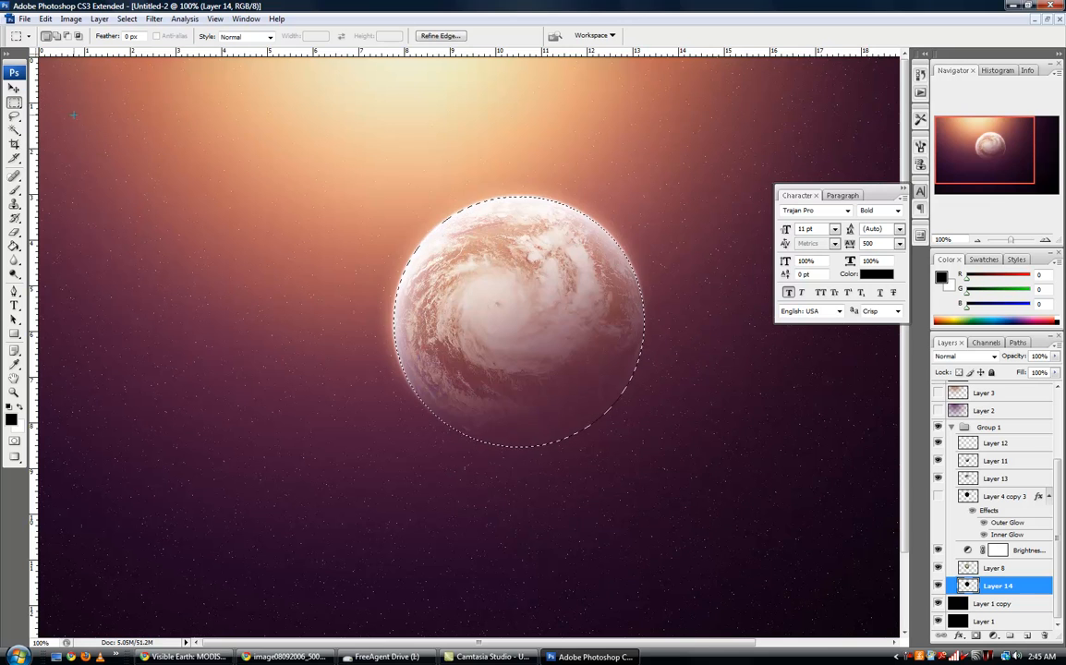
pyautogui.click(153, 19)
pyautogui.moveTo(189, 148)
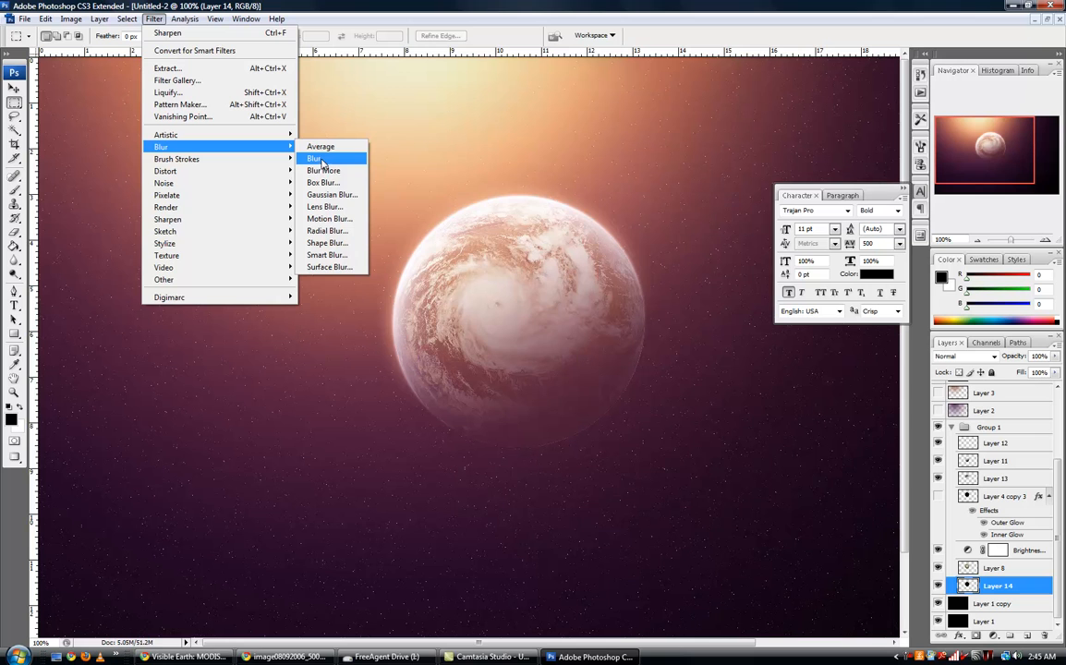